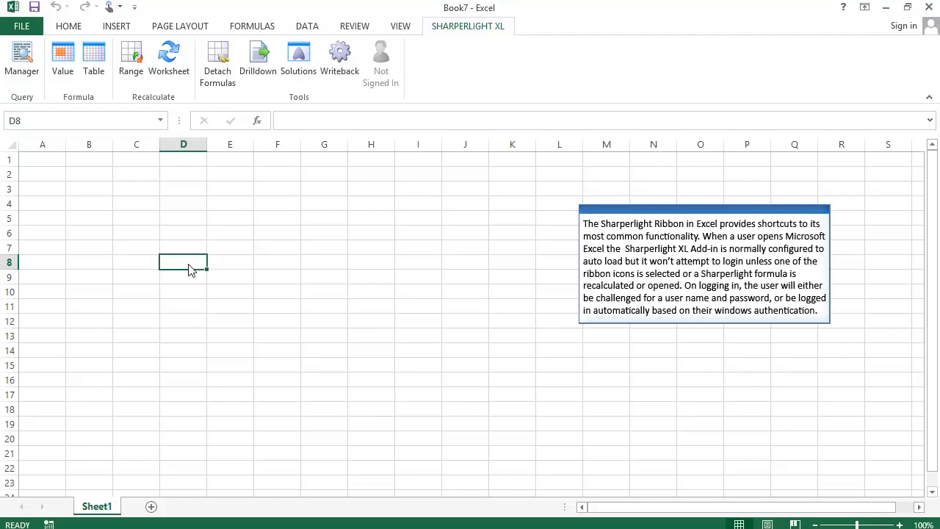
Start a table formula query in cell D8 and confirm Summary Report as its query mode.
click(93, 68)
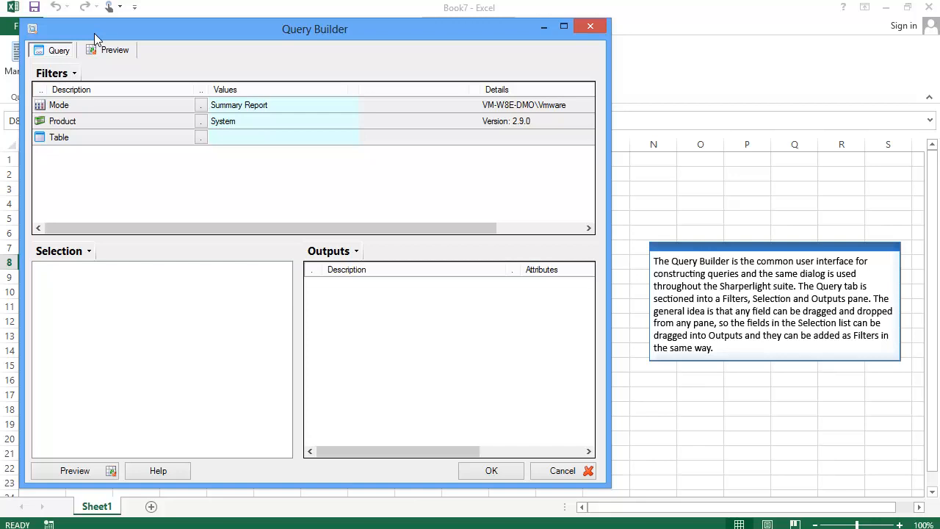
drag(94, 38, 297, 48)
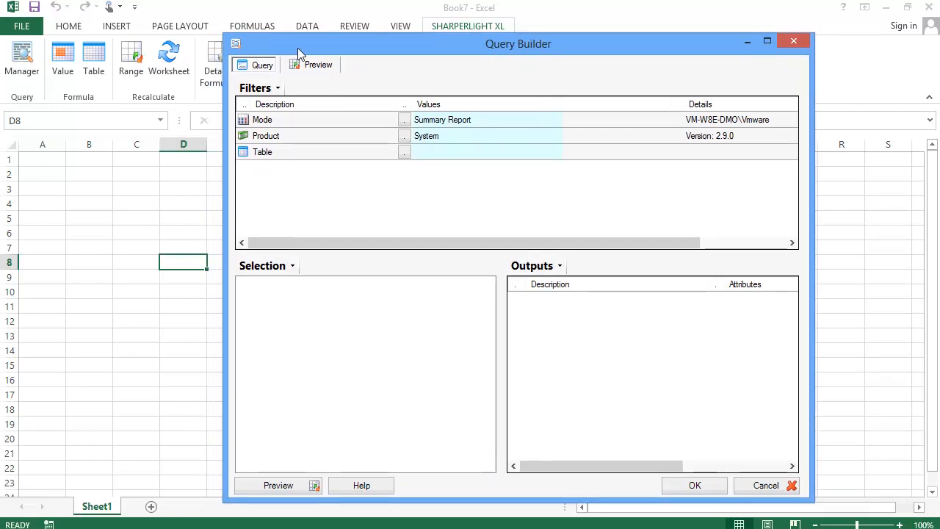
click(404, 121)
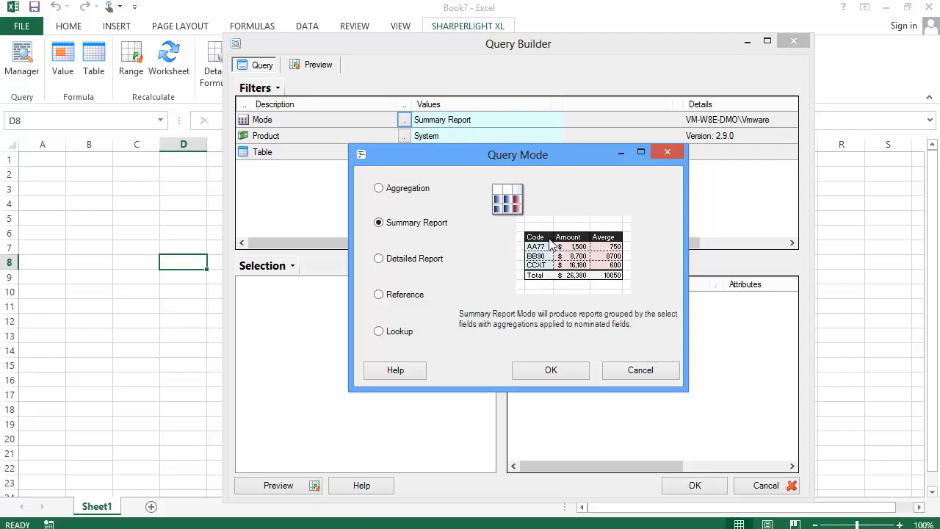
click(565, 369)
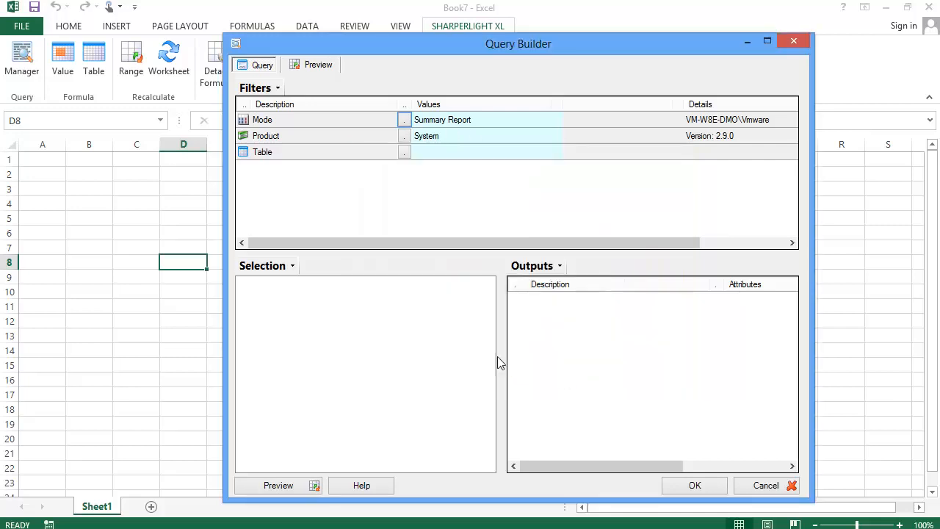
Set the query's product to Sample Accounting Data and confirm MIT as the Company Id.
click(404, 138)
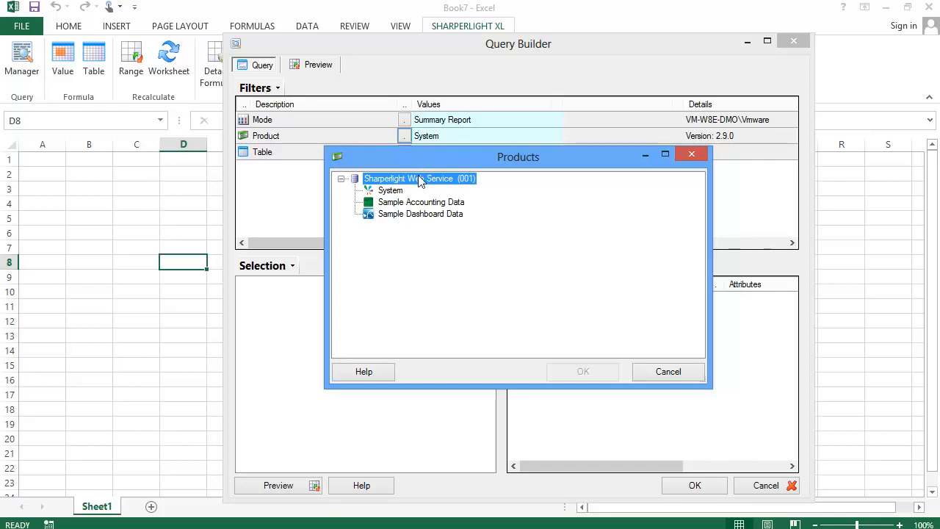
click(420, 203)
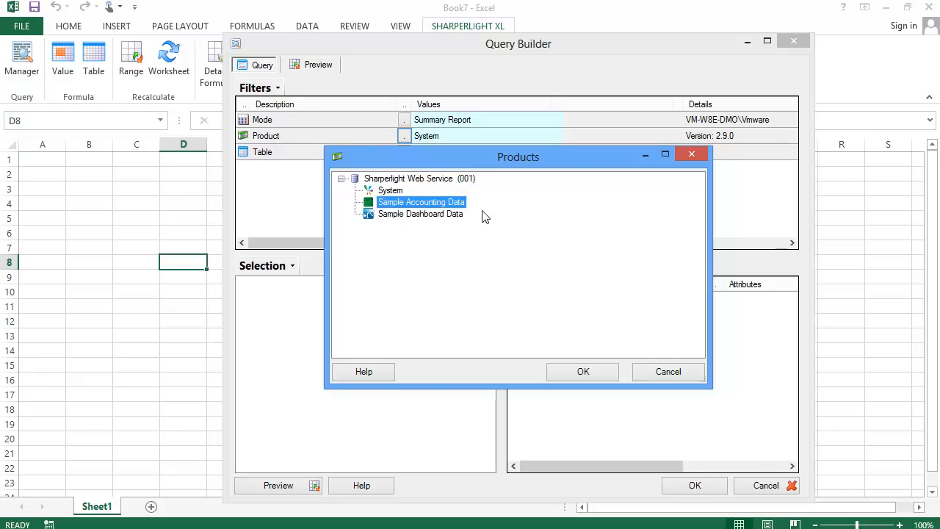
click(583, 372)
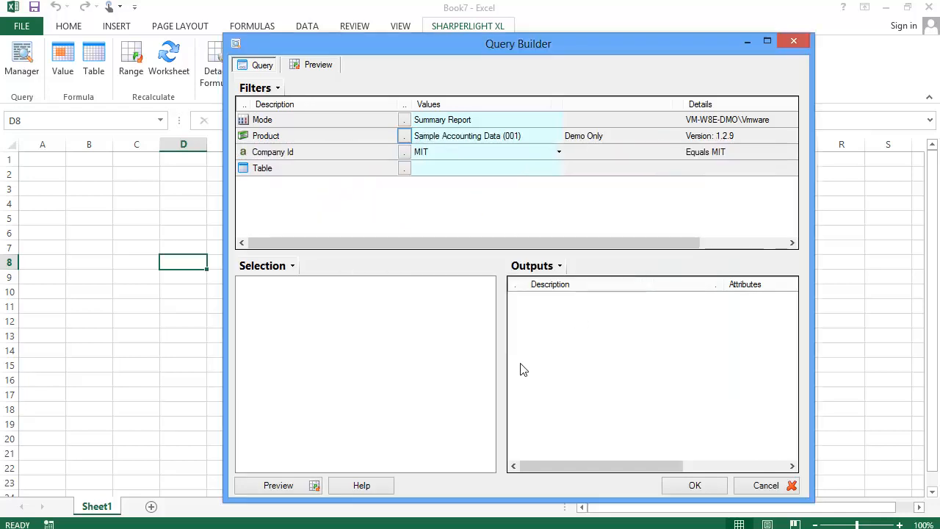
click(405, 151)
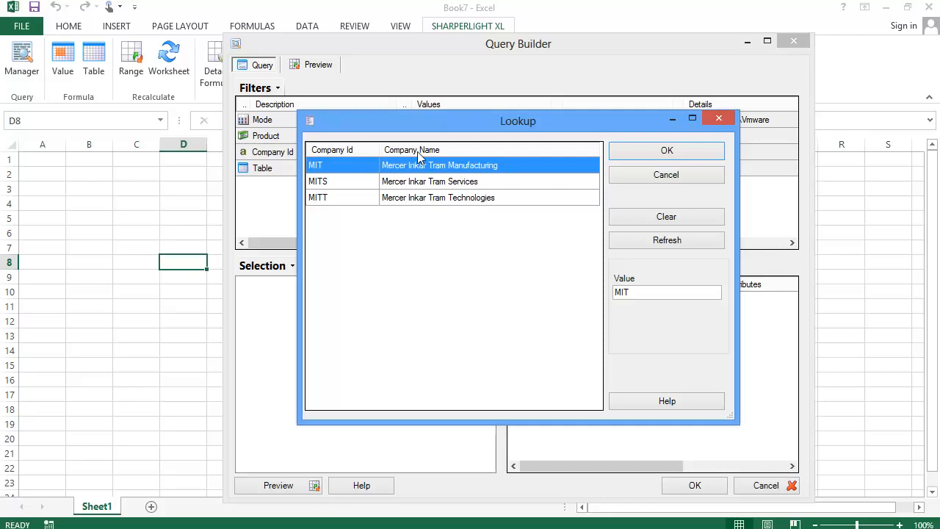
click(652, 151)
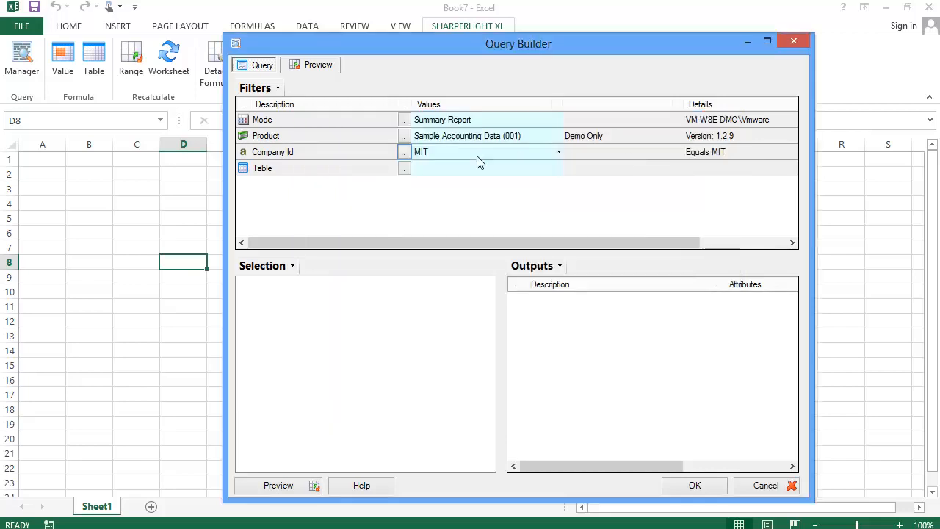
Browse the available table folders and set Journal Line from the Financial group as the query table.
click(404, 169)
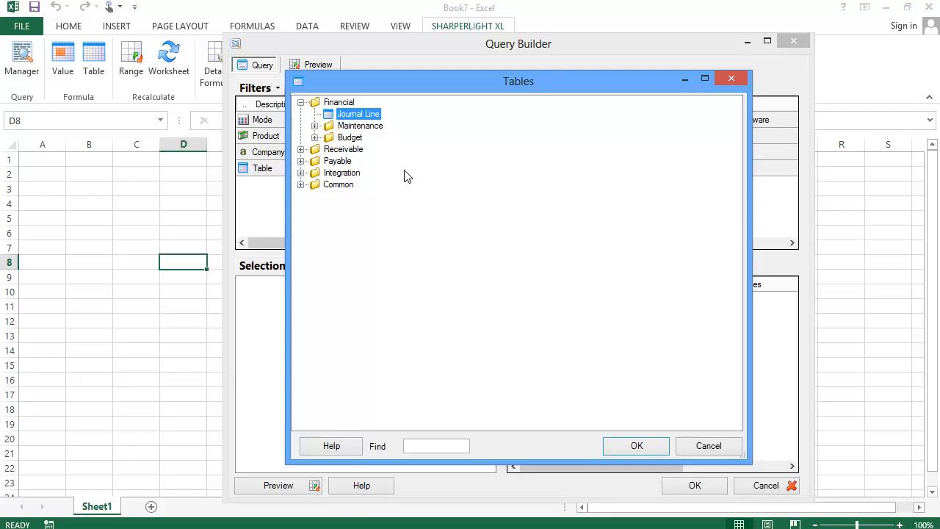
click(314, 126)
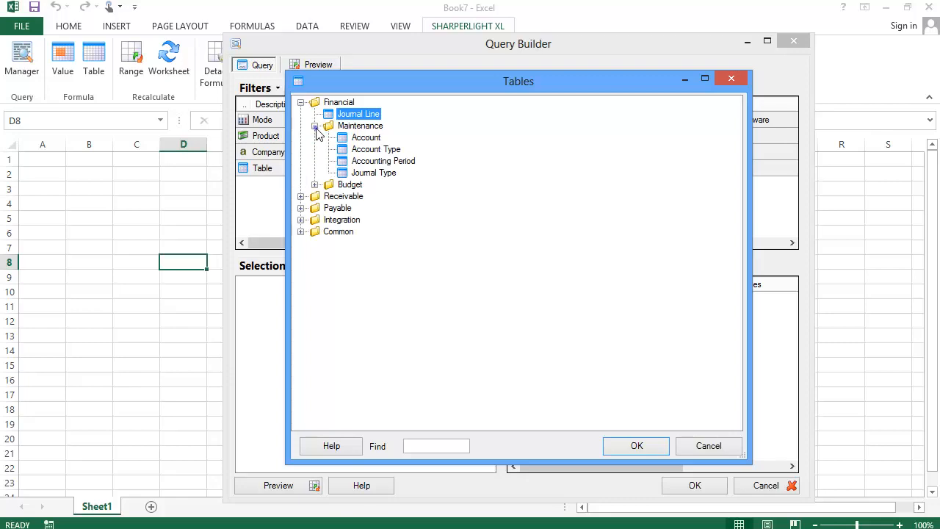
click(301, 196)
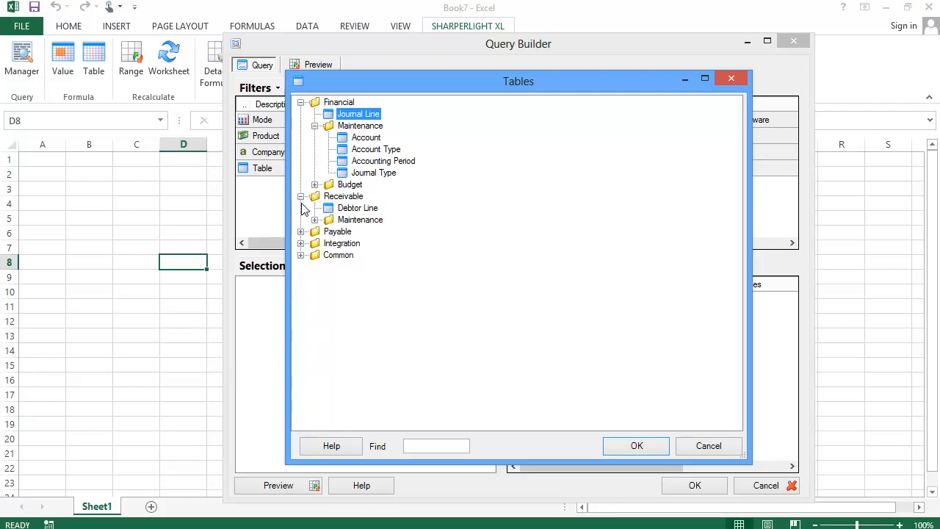
click(301, 243)
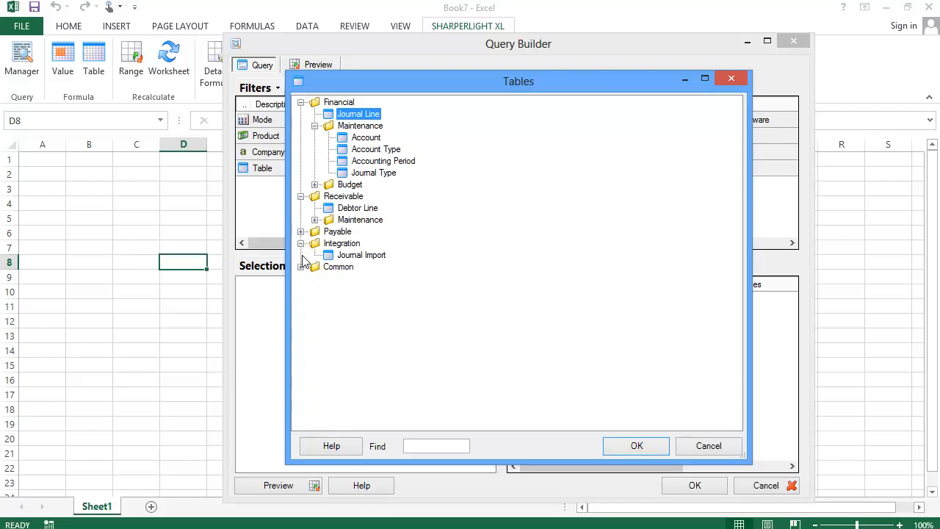
click(301, 268)
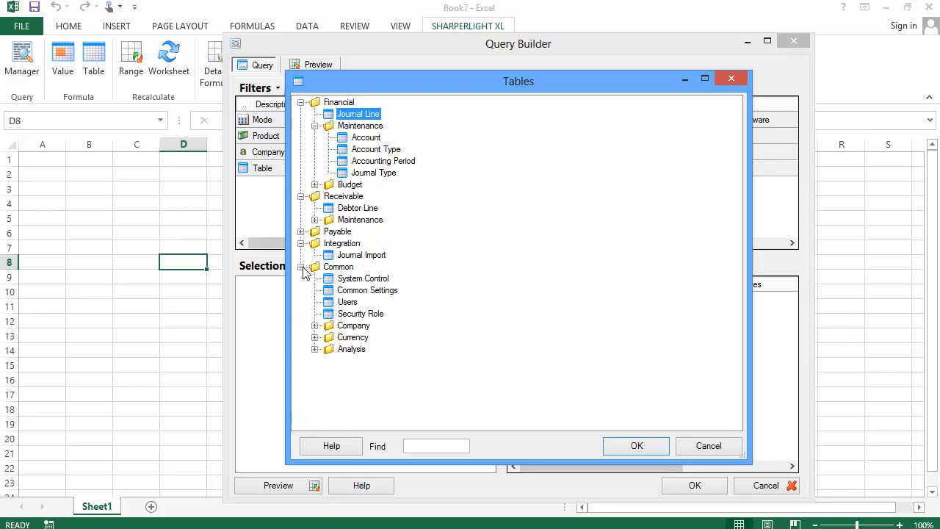
double_click(340, 115)
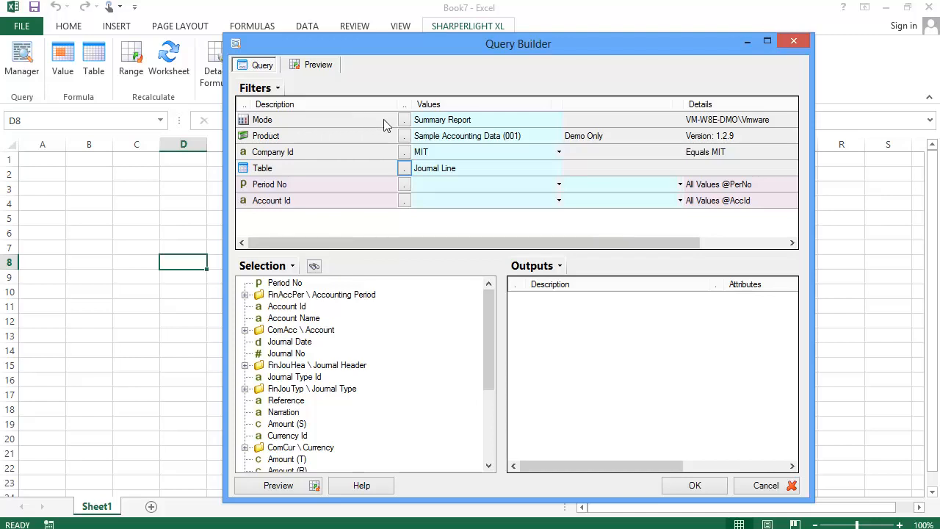
Filter Period No to the range 2014/001 to 2014/012.
text(2014/001)
key(Tab)
text(2014/012)
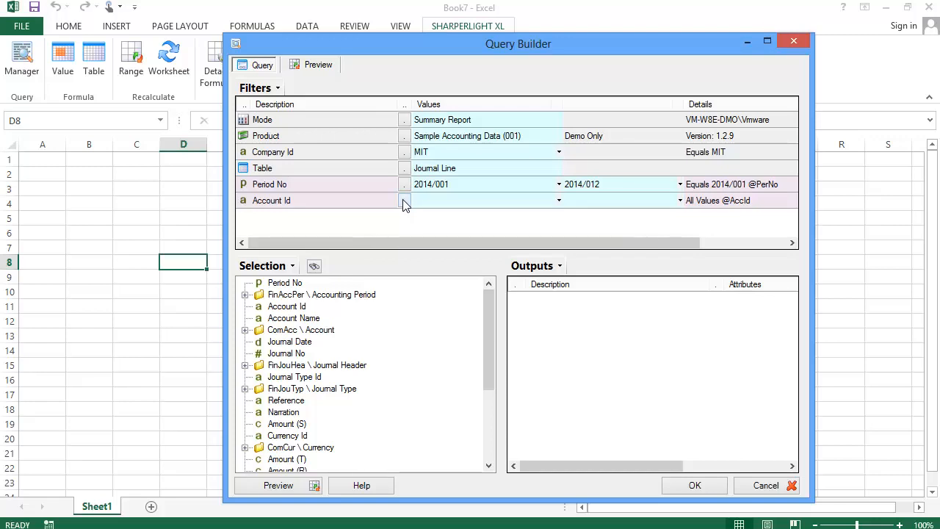
Filter Account Id to the range 4101 to 6060 using the account lookup.
click(404, 201)
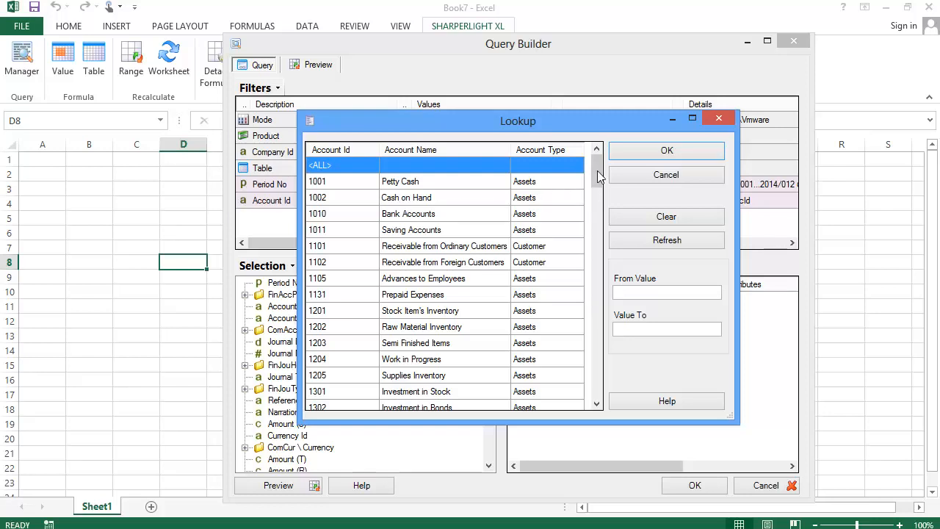
drag(598, 167, 596, 291)
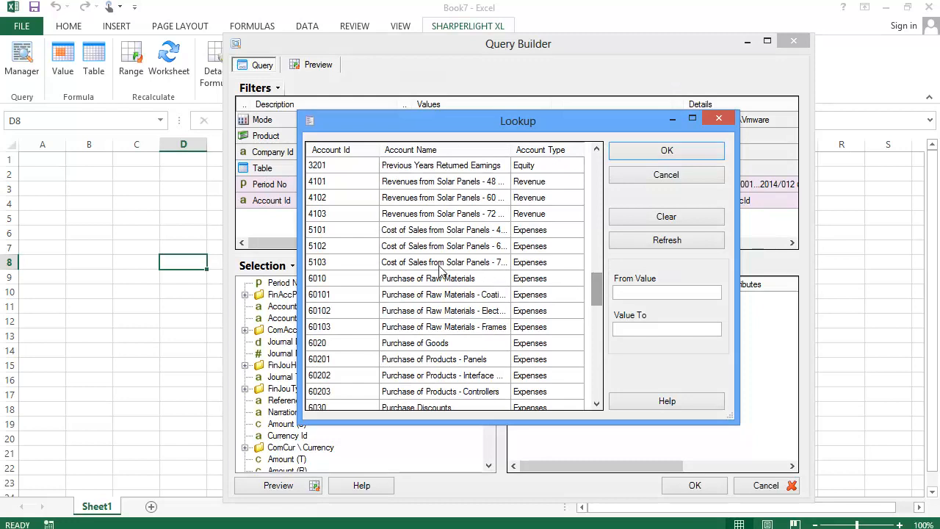
click(371, 184)
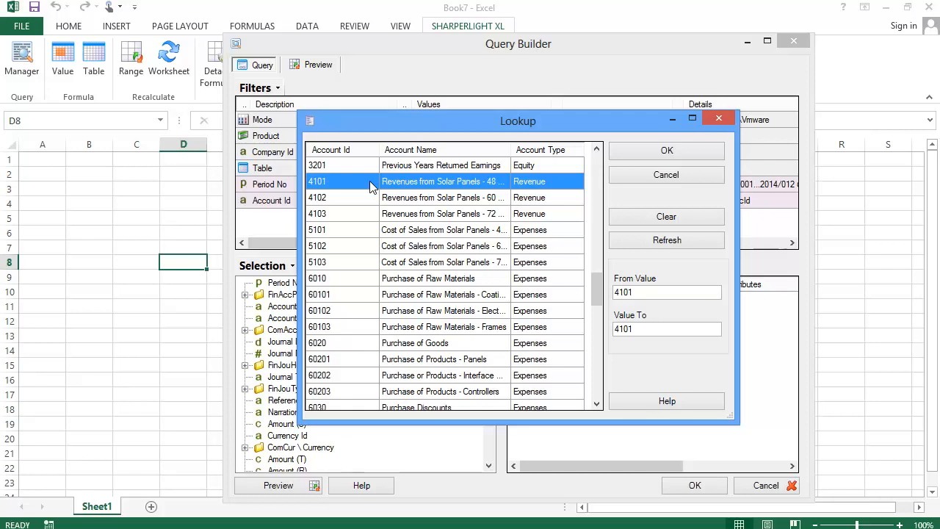
drag(596, 287, 598, 307)
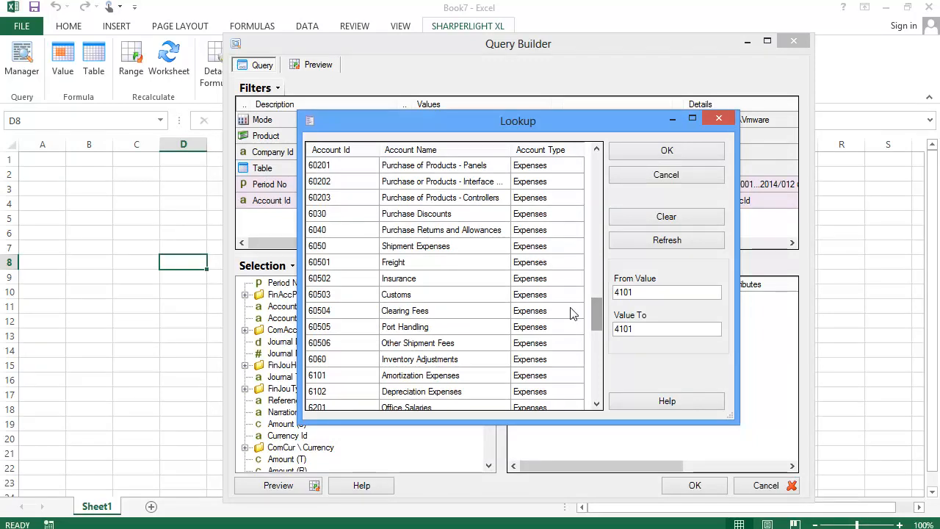
click(366, 358)
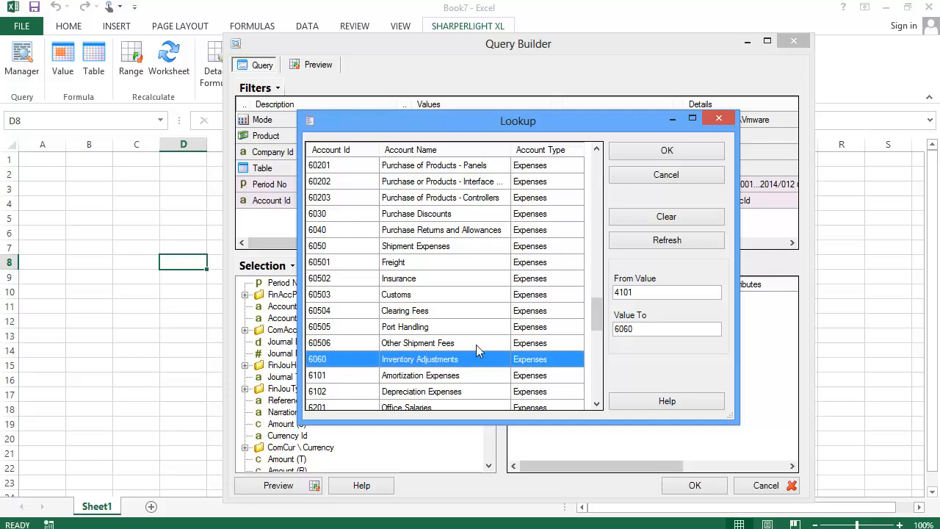
click(628, 153)
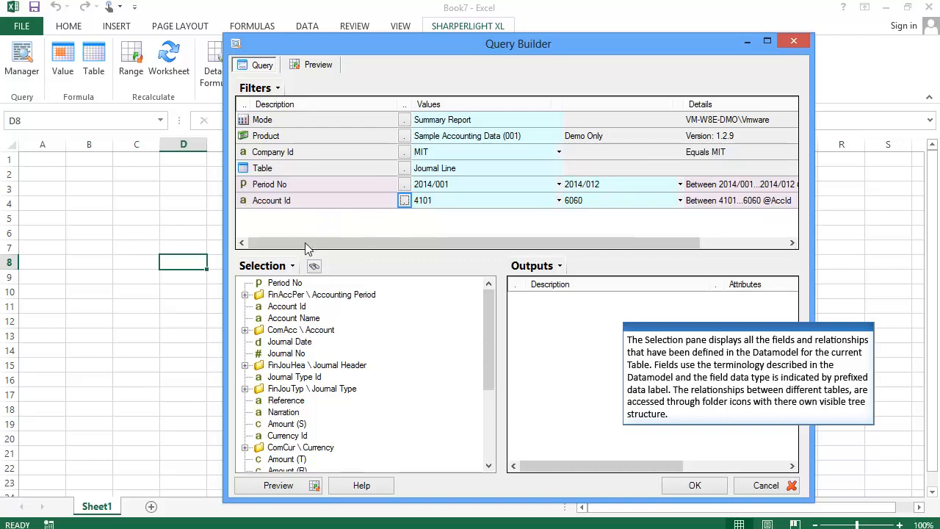
Add Account Id, Account Name and the Account Type field from the related Account table to the query outputs.
click(287, 307)
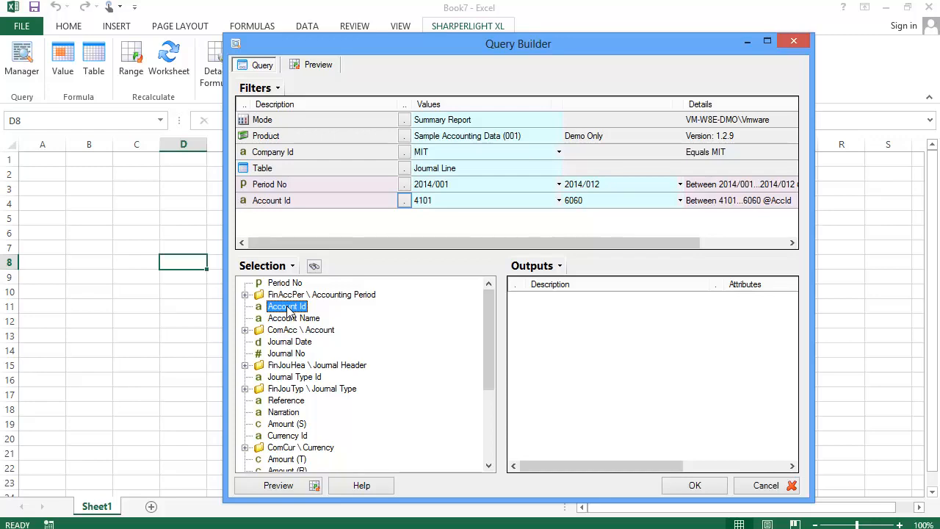
double_click(286, 307)
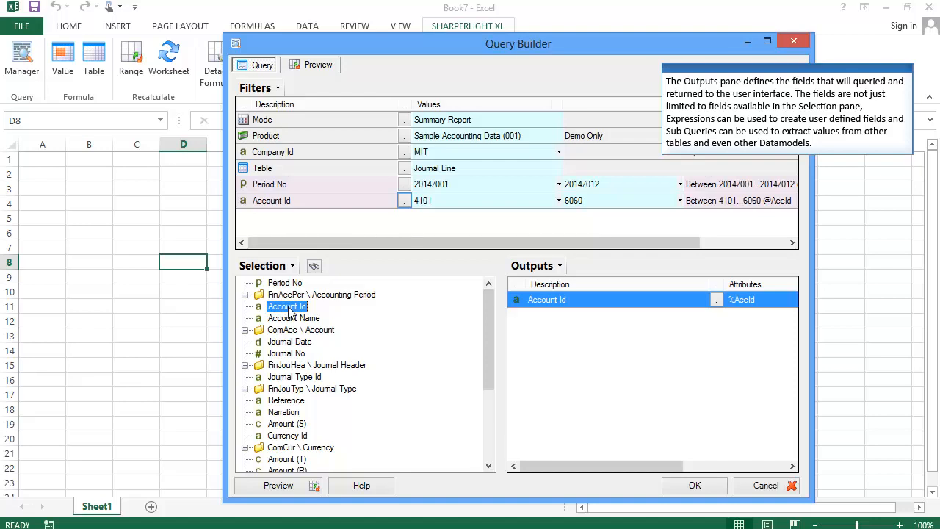
double_click(293, 319)
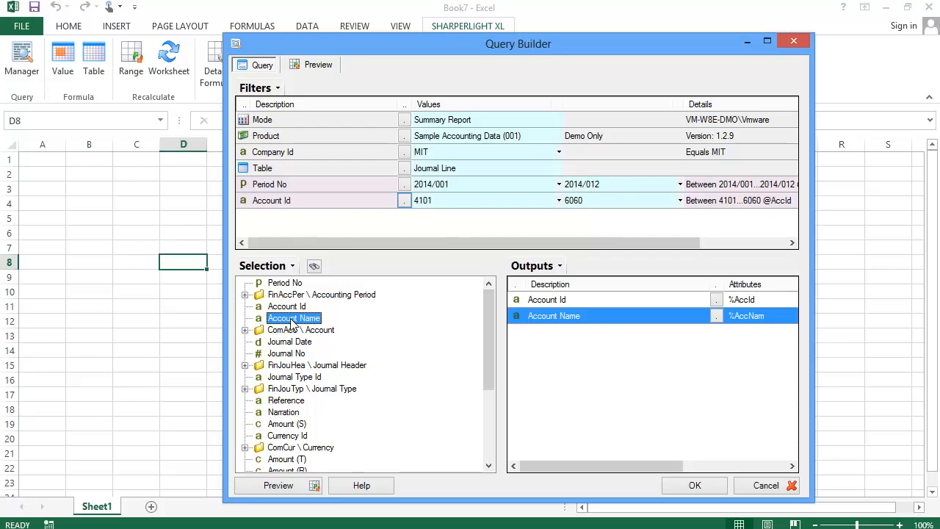
click(246, 332)
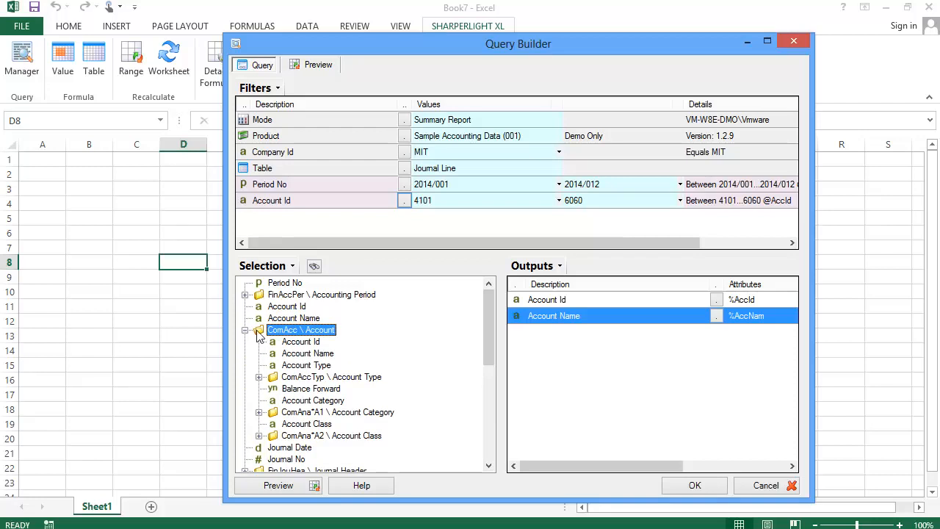
click(329, 366)
drag(337, 371, 533, 376)
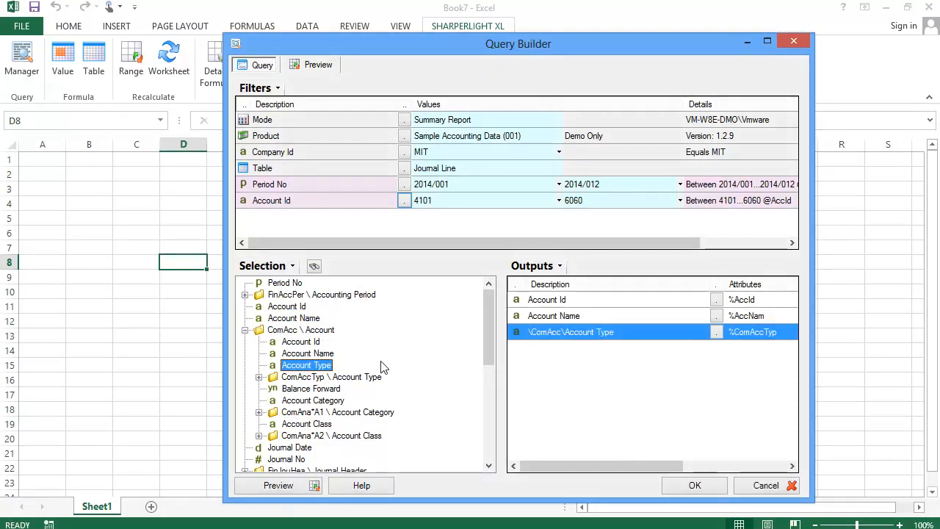
Collapse the related Account fields and add Amount (S) to the query outputs.
click(245, 330)
drag(485, 339, 484, 358)
click(289, 389)
double_click(286, 388)
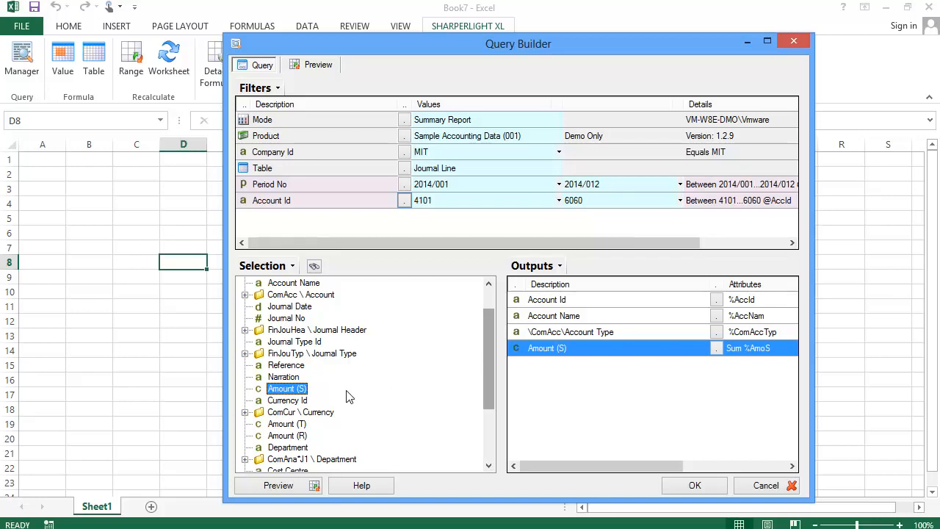
Preview the query results, return to the query definition and delete the Account Type output.
click(297, 486)
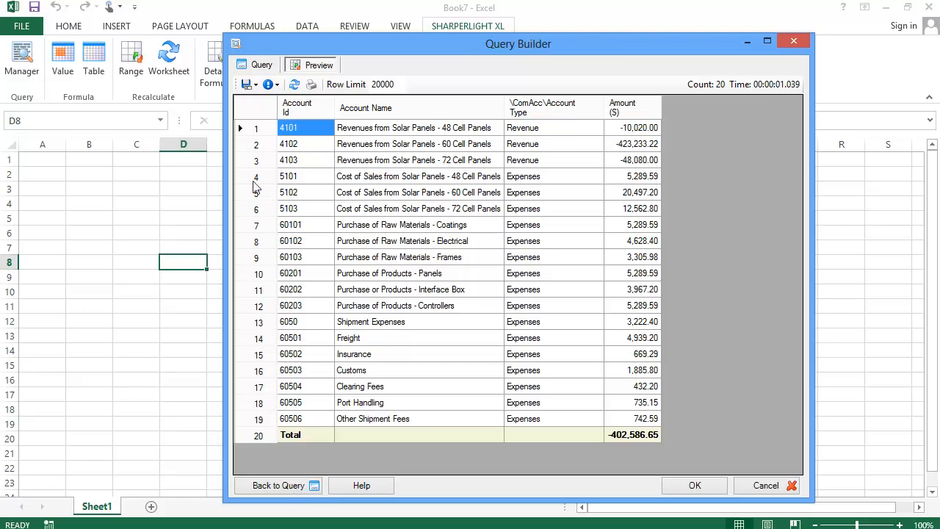
click(258, 65)
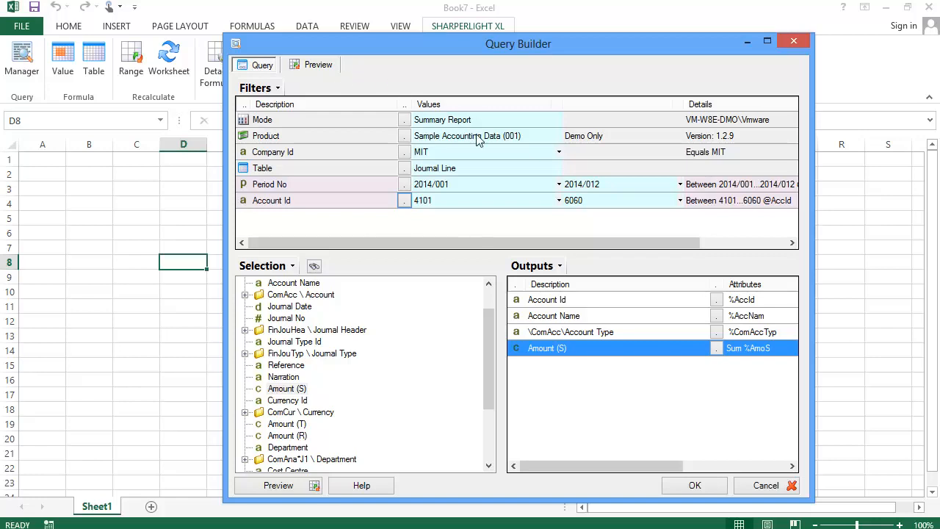
right_click(547, 334)
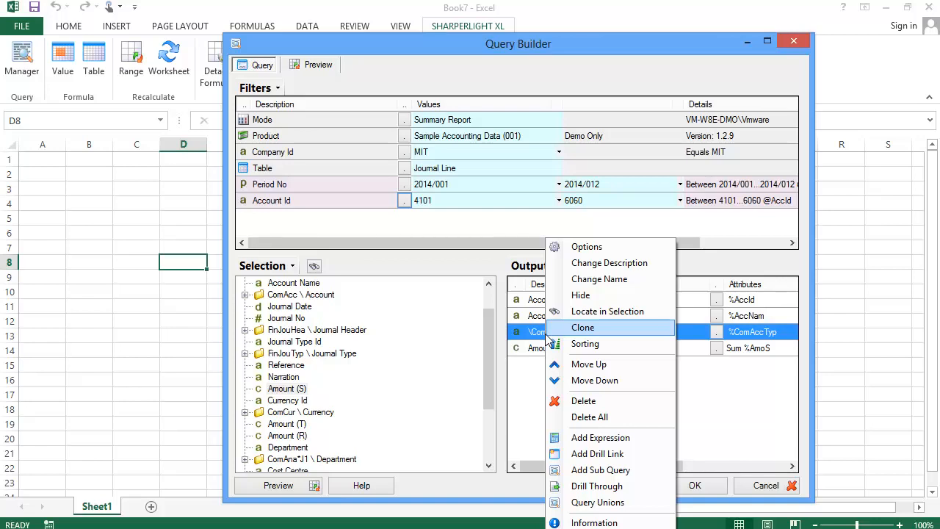
click(577, 401)
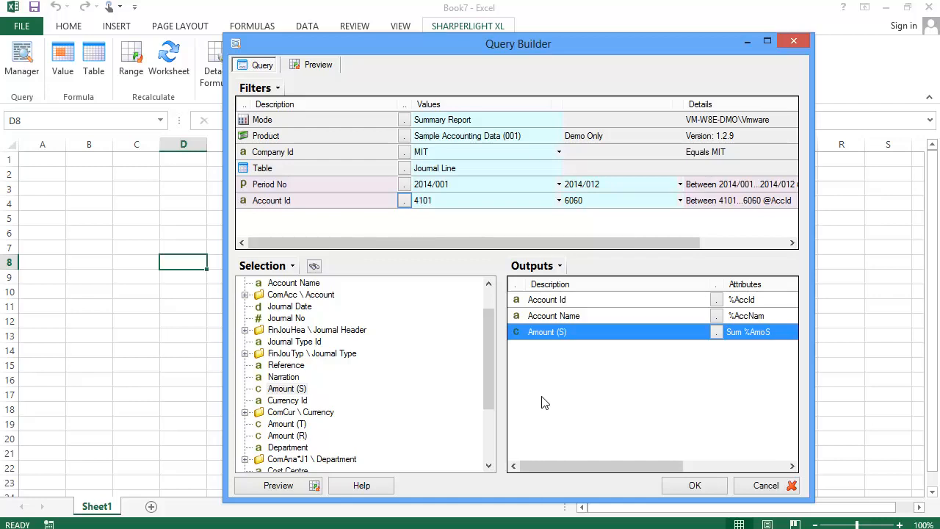
Add Department to the query filters and set it to 200 (Production) using the lookup.
drag(488, 369, 487, 405)
click(301, 389)
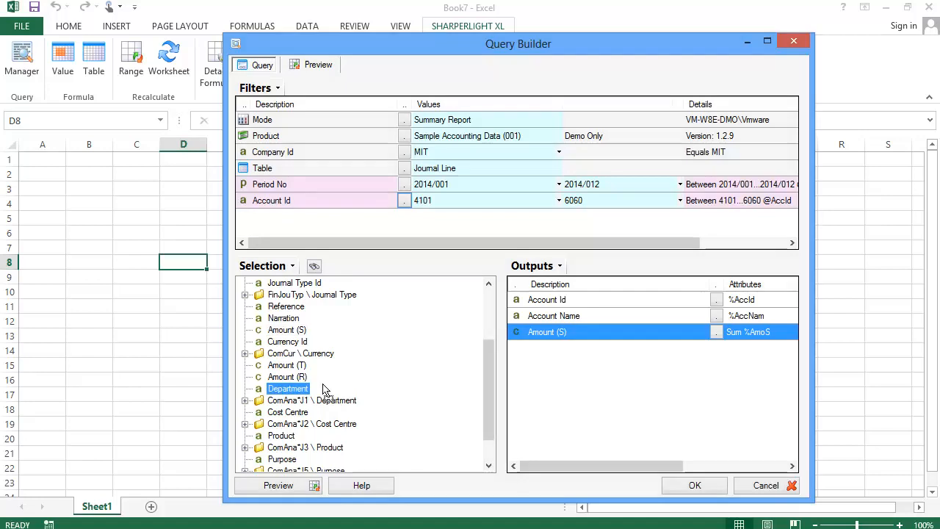
drag(328, 235, 329, 235)
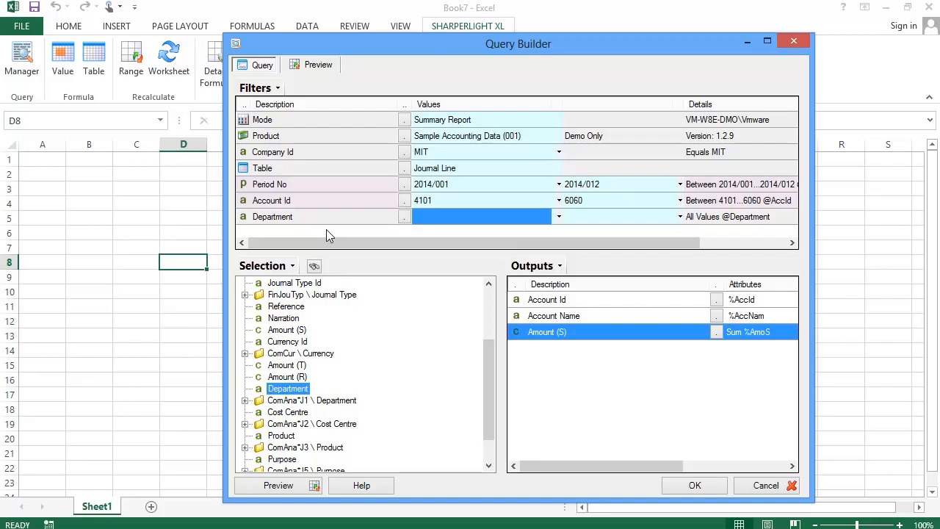
click(406, 217)
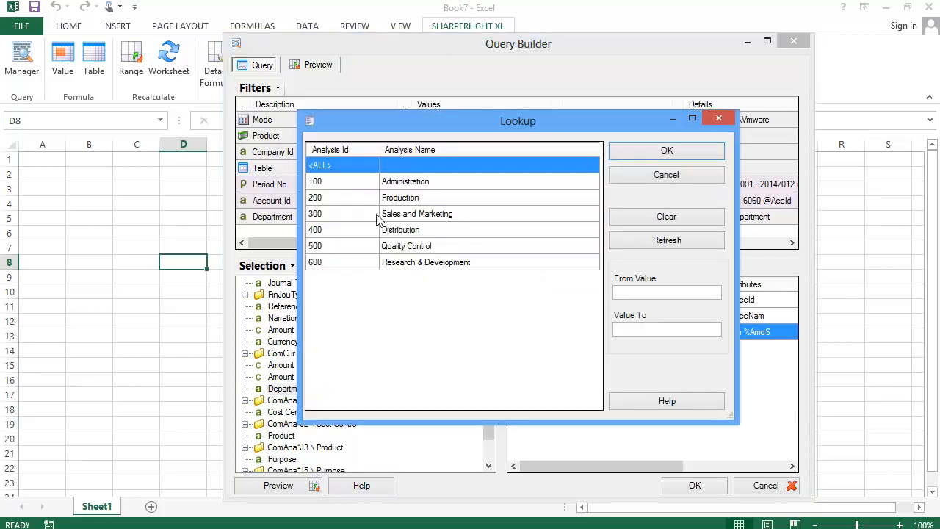
click(360, 199)
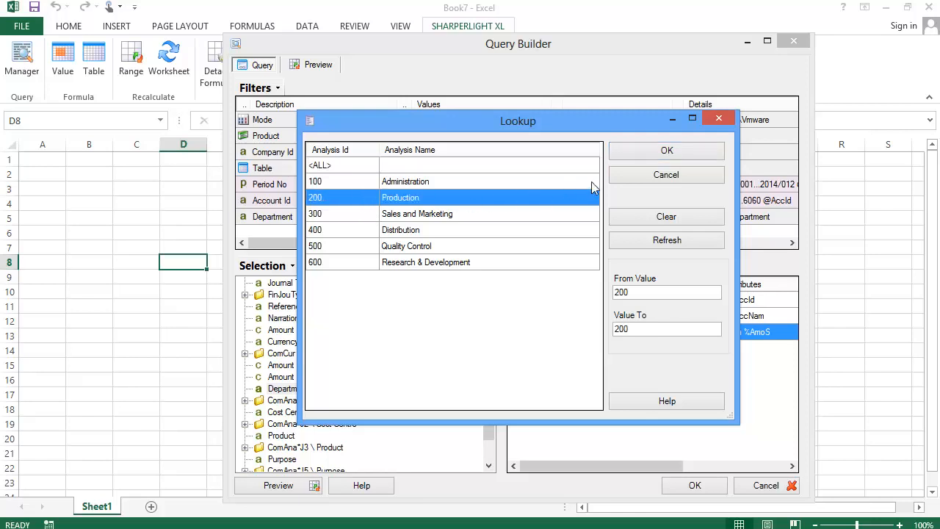
click(636, 155)
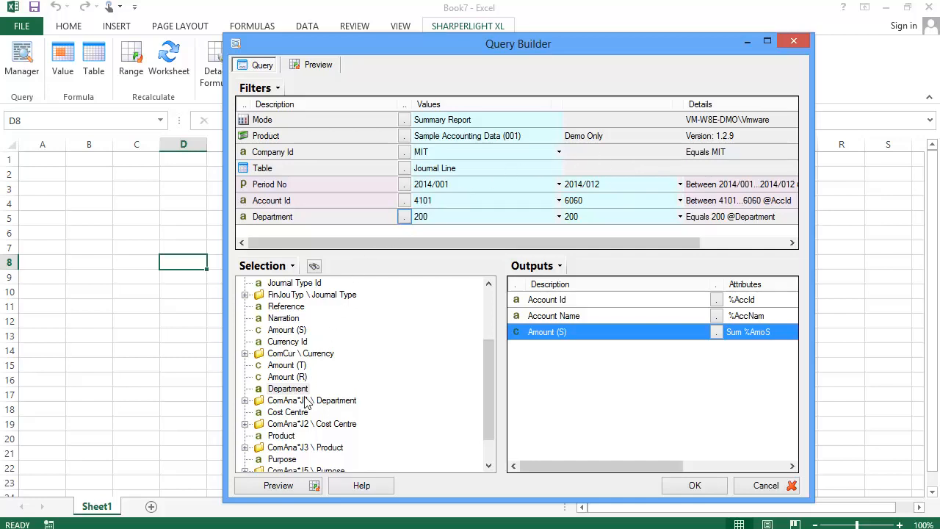
Preview the query, insert its result table at cell D8 and fit the Account Name column to its contents.
click(301, 486)
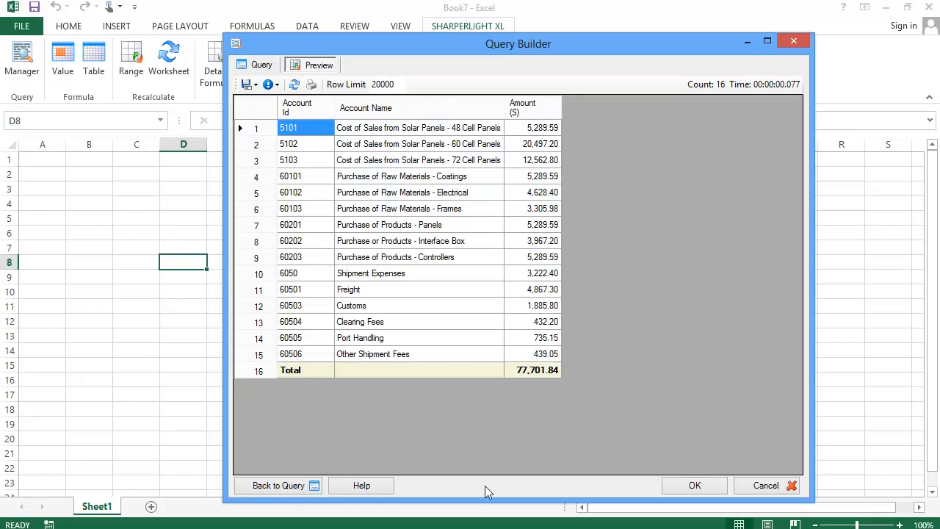
click(702, 486)
drag(315, 150, 369, 150)
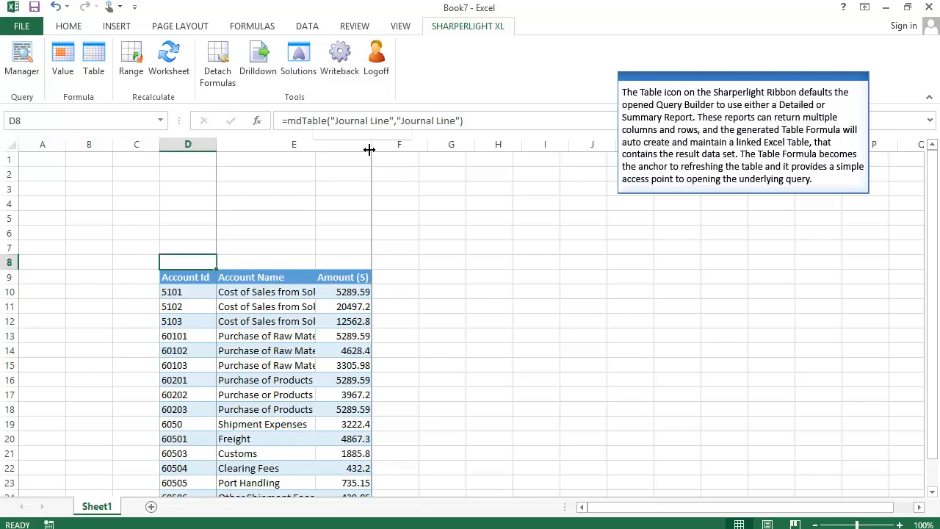
double_click(370, 149)
Examine the table formula in cell D8 and the query definition behind it, leaving both unchanged.
double_click(208, 263)
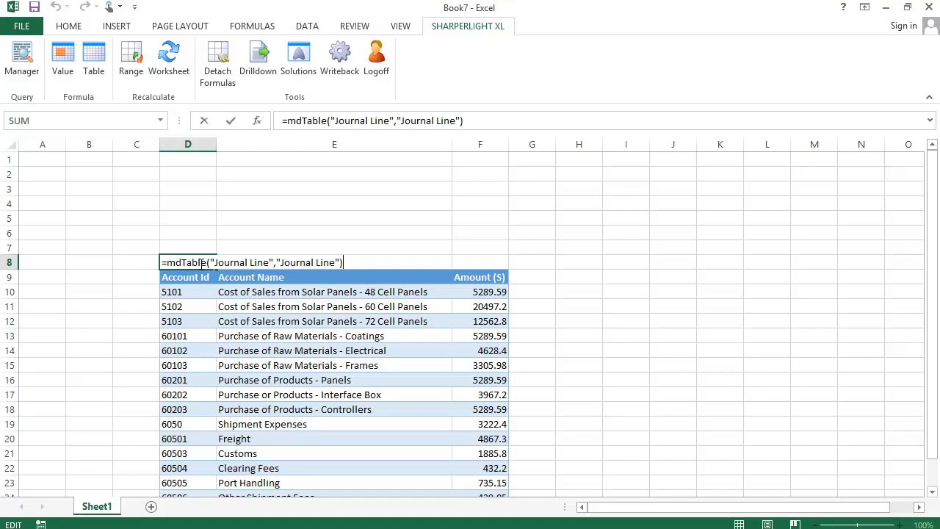
key(Escape)
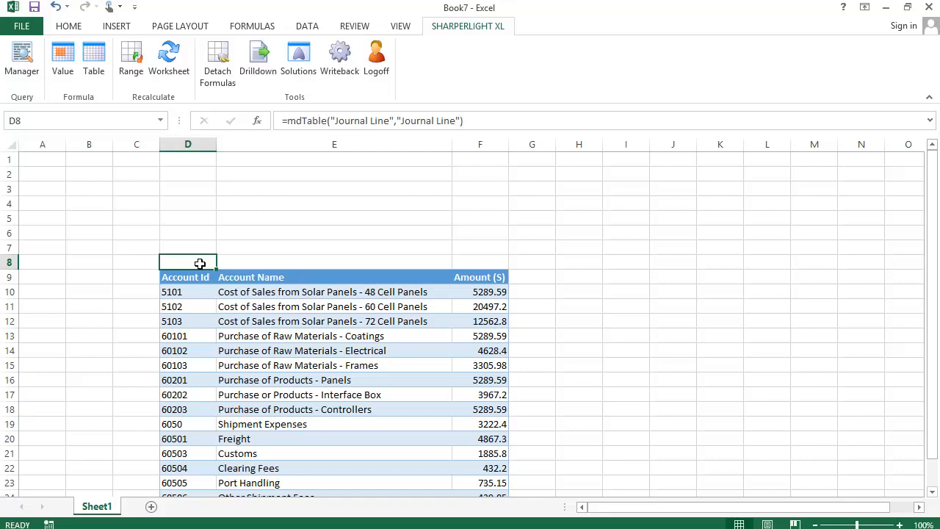
double_click(199, 263)
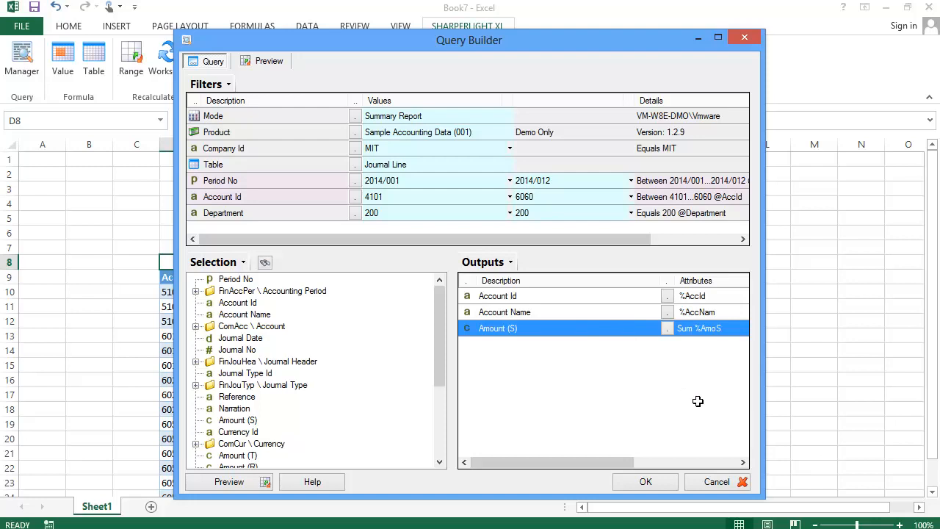
click(719, 483)
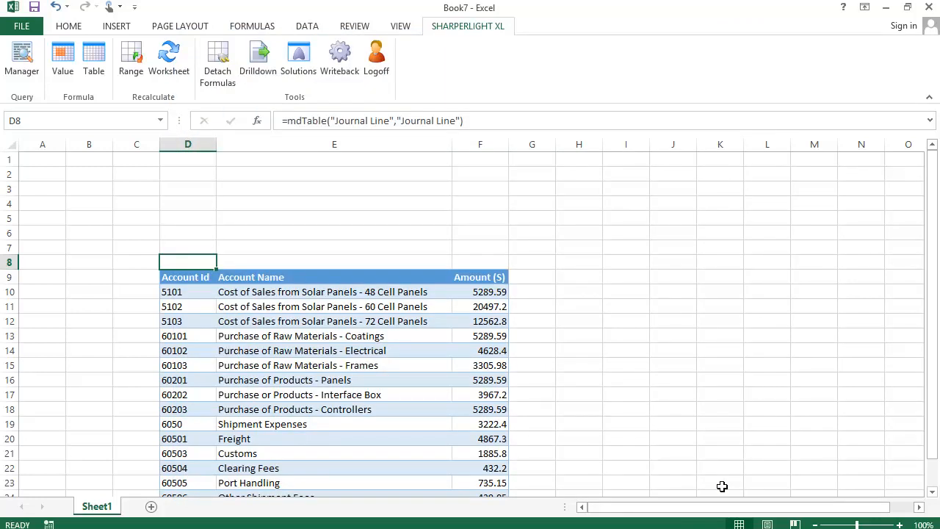
Run a summary drilldown on the account 5102 row, breaking Amount (S) down by Period No.
right_click(422, 306)
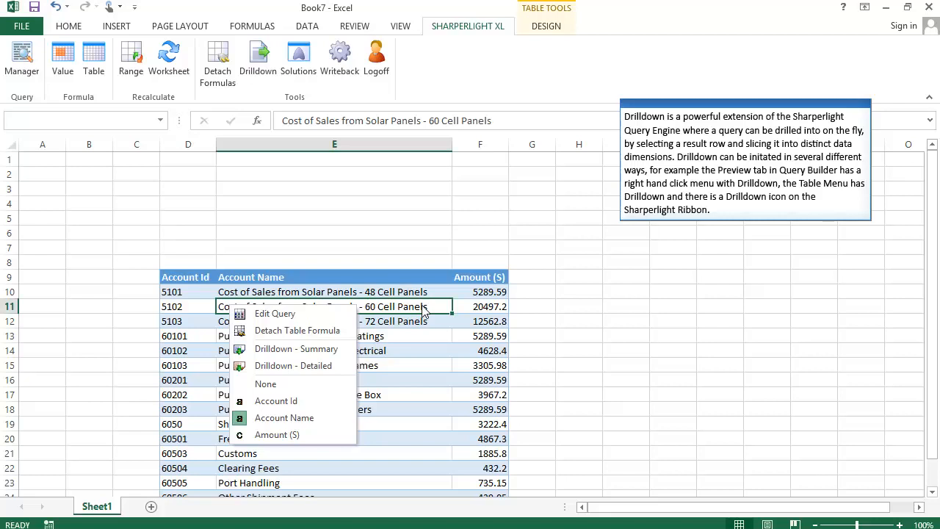
click(327, 350)
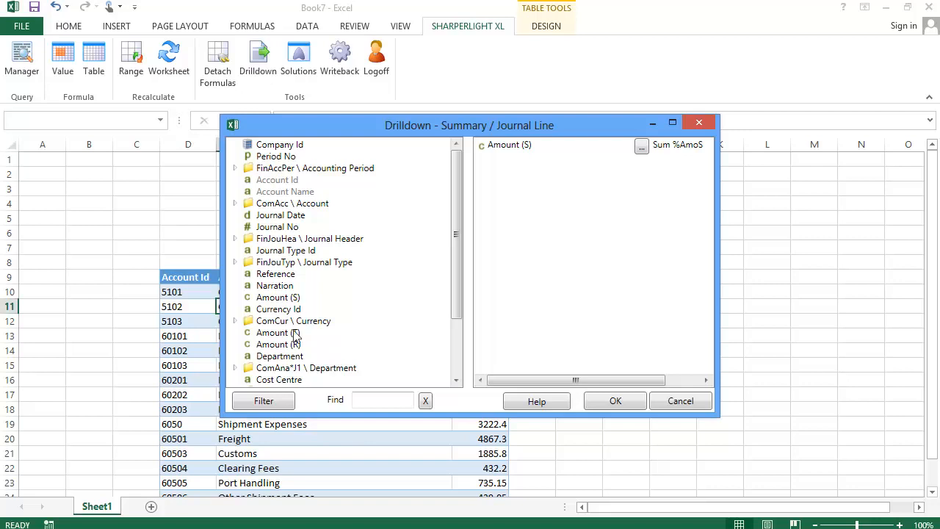
click(269, 157)
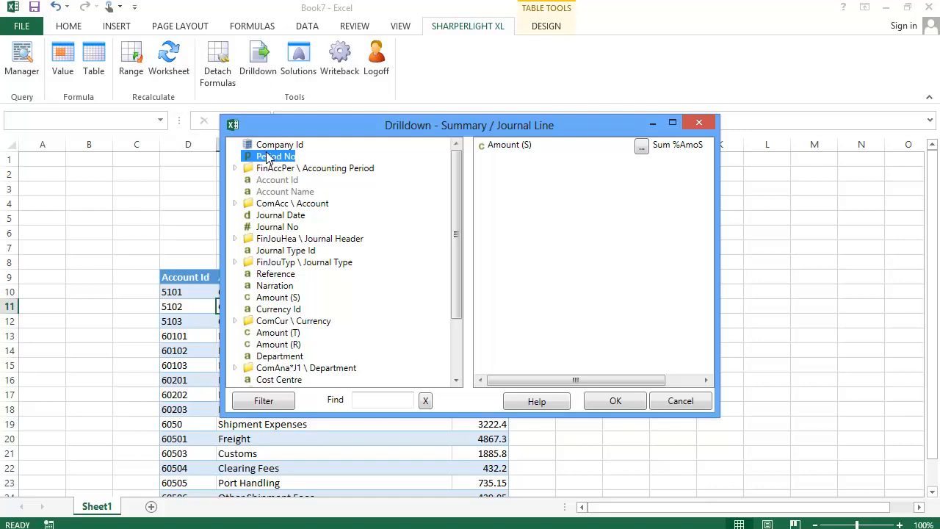
double_click(268, 158)
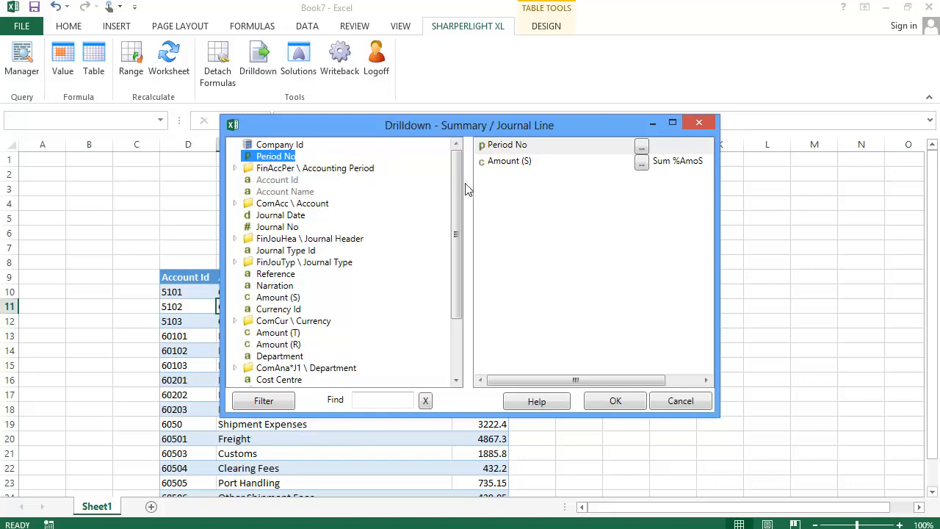
click(615, 401)
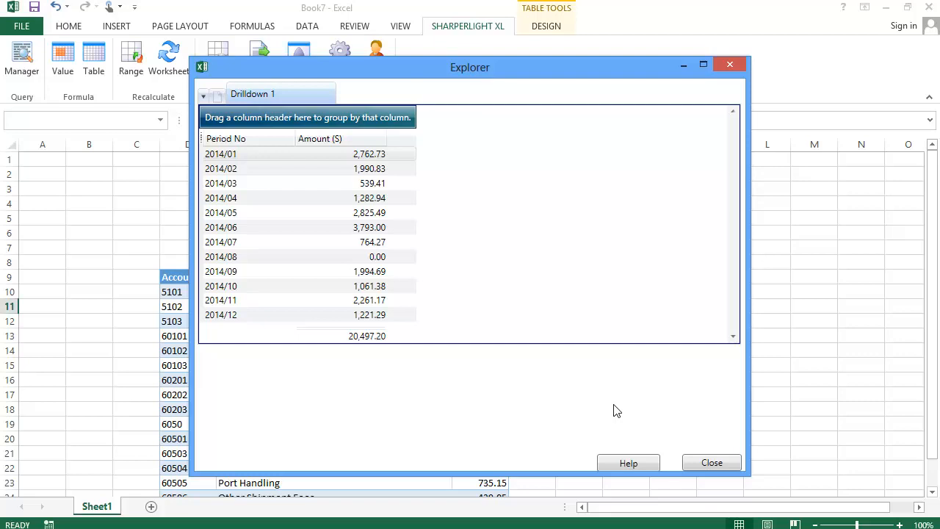
Set up a detailed drilldown on period 2014/01 with Journal Date, Reference and Narration as added outputs.
click(382, 156)
right_click(382, 159)
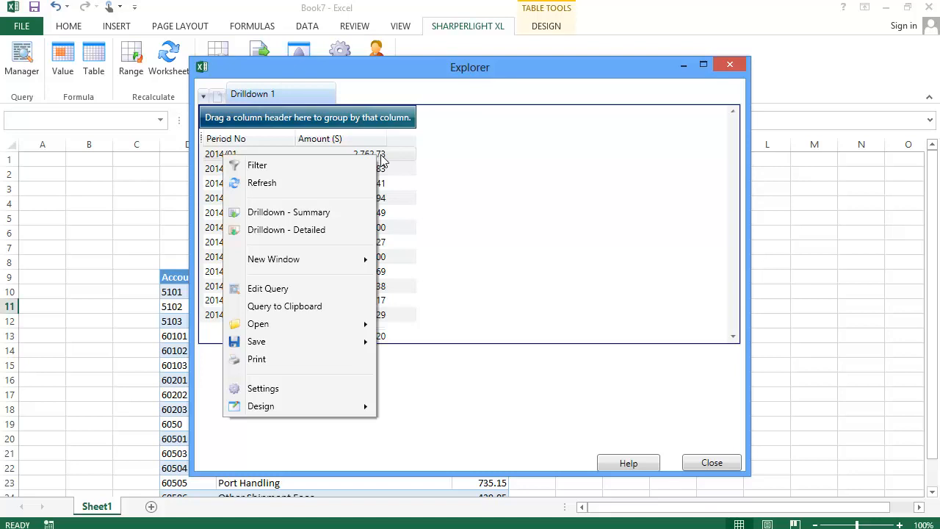
click(323, 230)
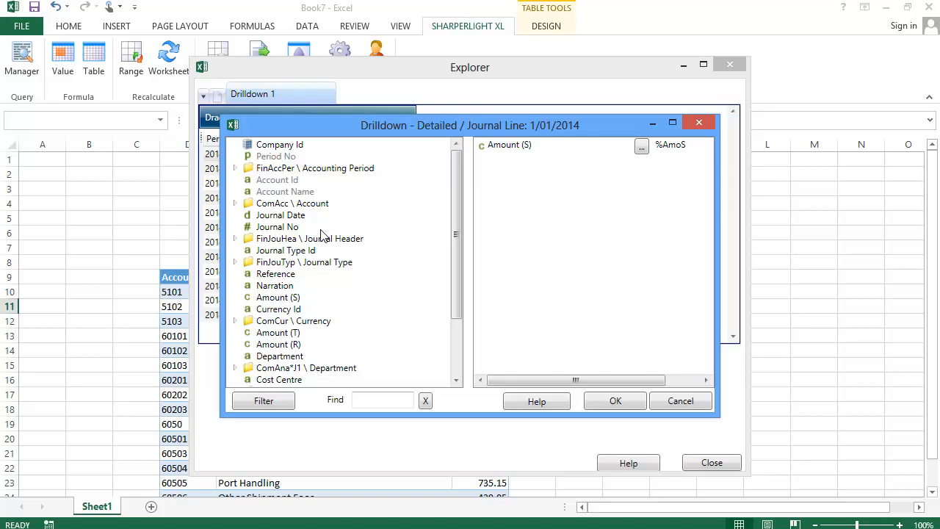
double_click(293, 218)
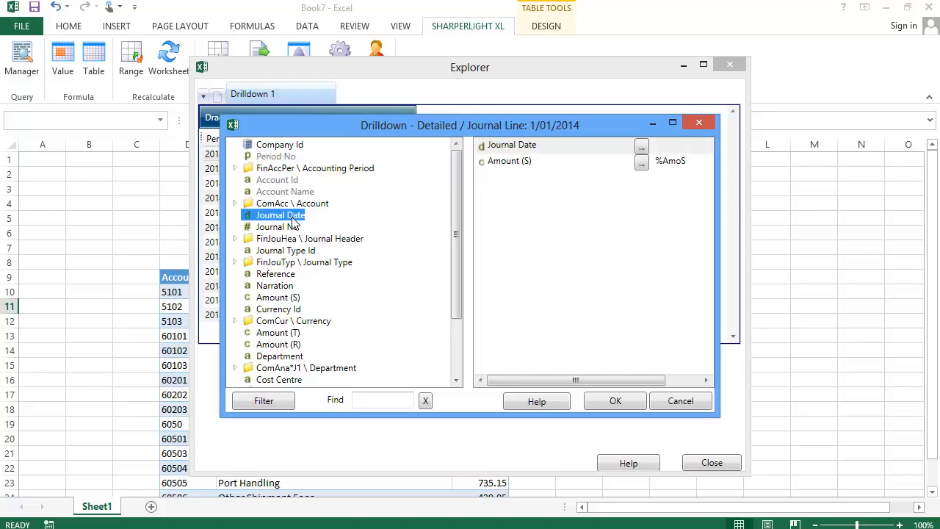
double_click(284, 275)
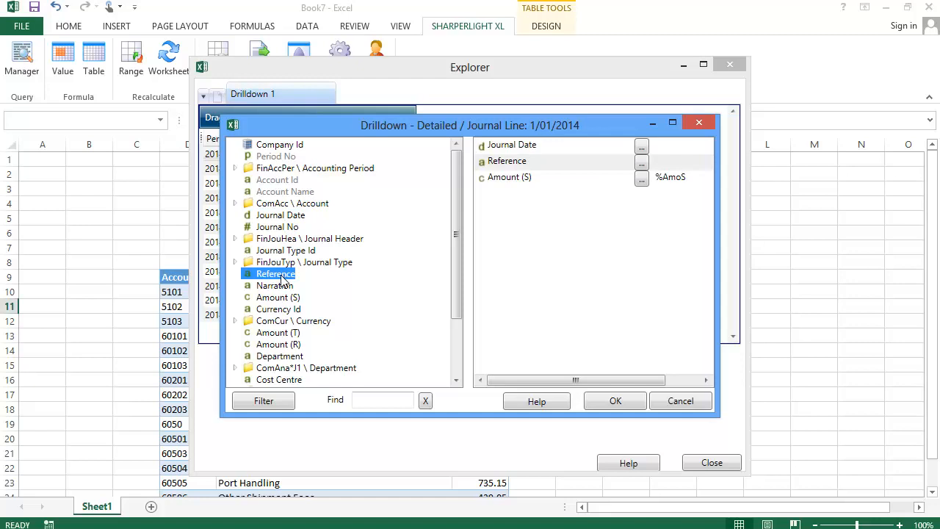
double_click(282, 286)
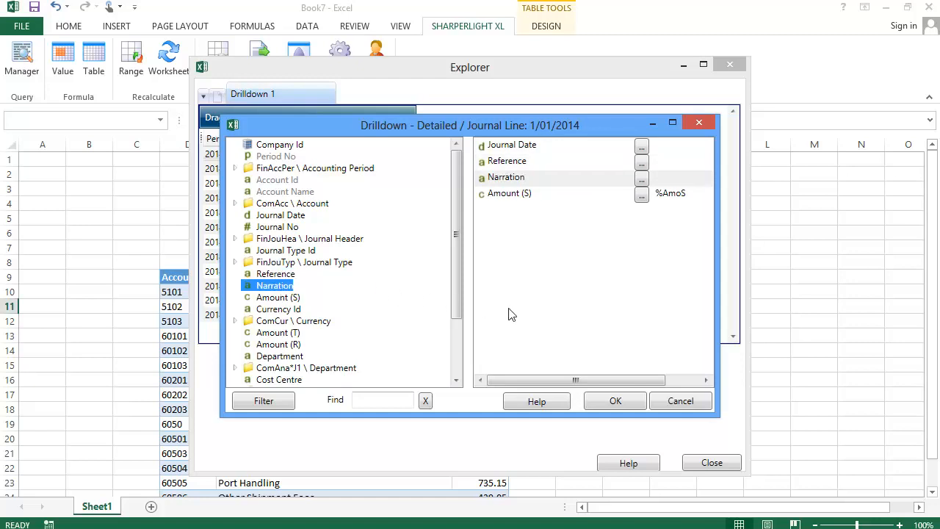
Run the detailed drilldown, group its results by Journal Date and close the Explorer.
click(624, 407)
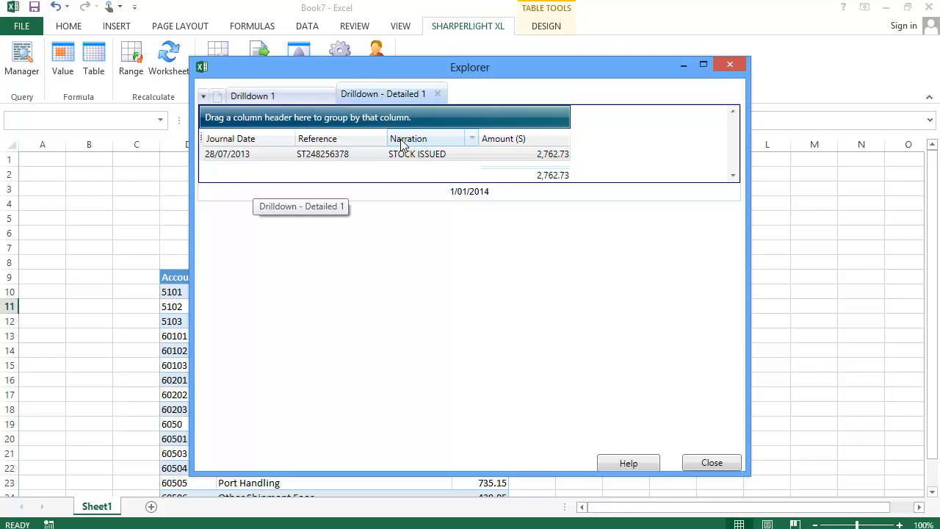
drag(273, 134, 273, 125)
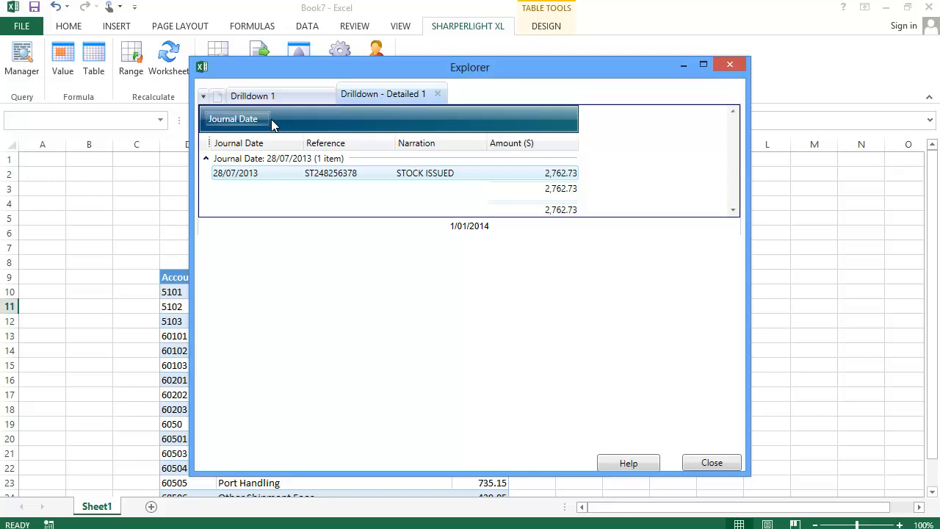
click(710, 463)
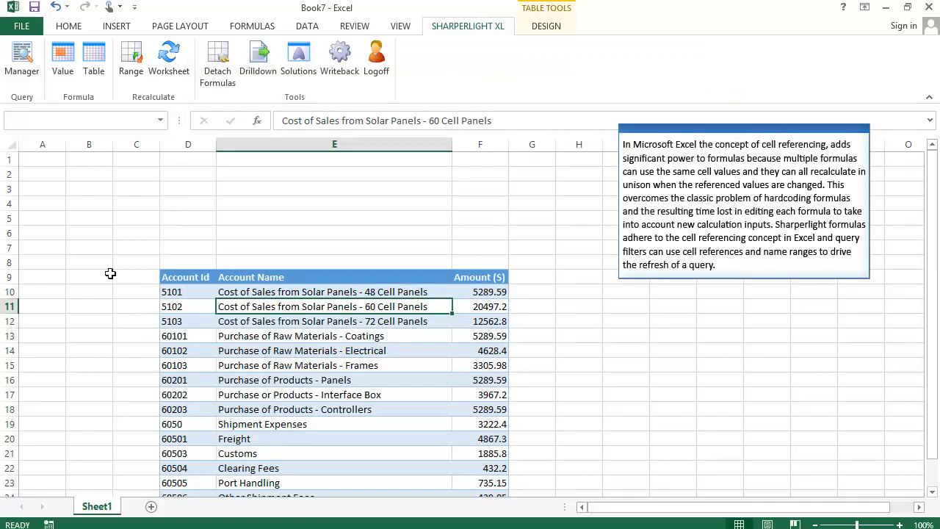
Enter the period 2014/001 in cell B3 and 2014/010 in cell B4.
click(92, 189)
text(2014/00)
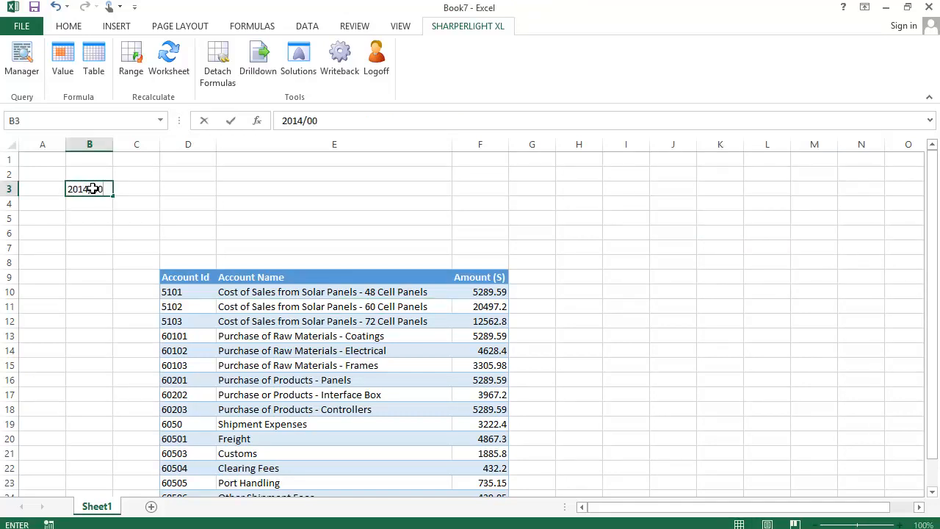
text(1)
key(Return)
text(2014/01)
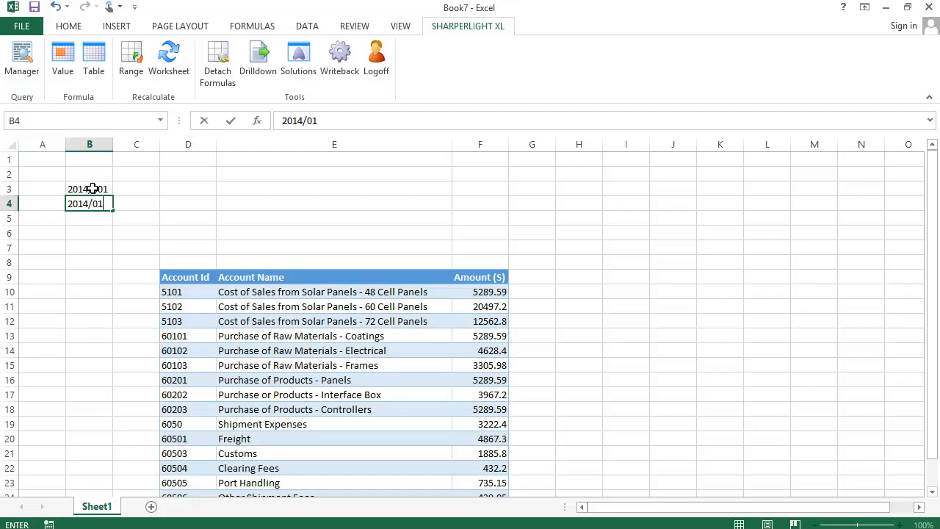
text(0)
key(Return)
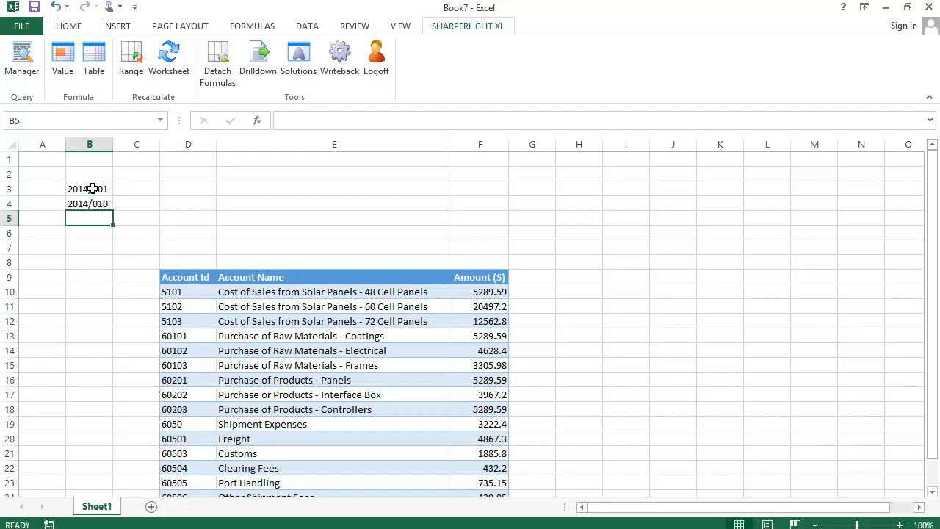
Link the Period No filter of the D8 table query to cells $B$3 and $B$4 and apply the change.
double_click(184, 260)
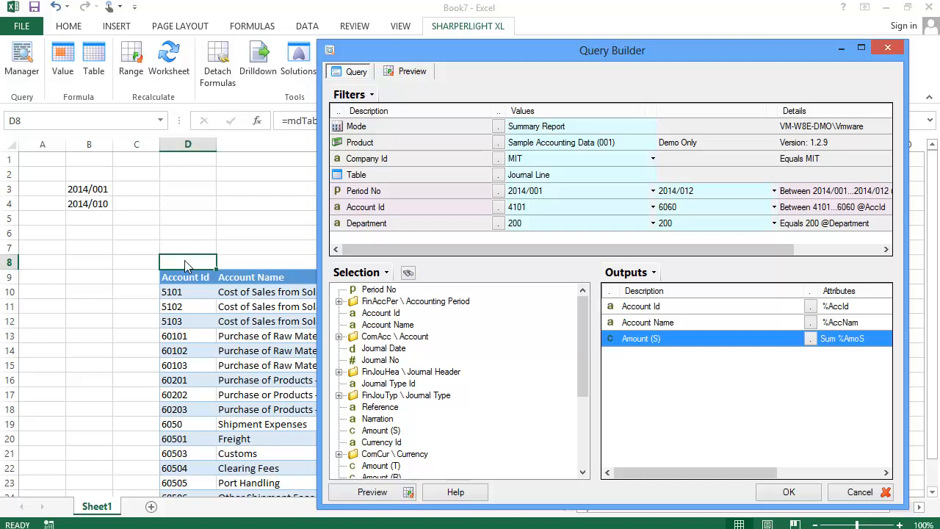
click(520, 191)
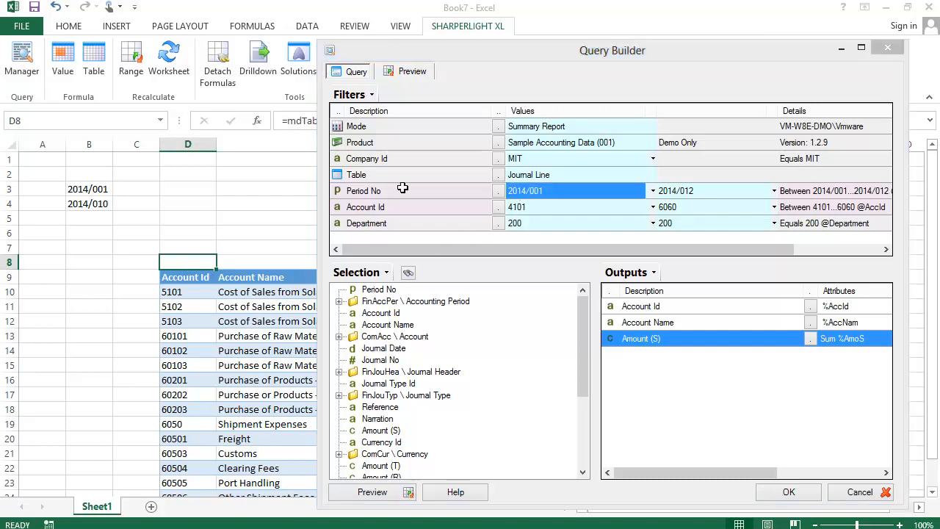
click(92, 189)
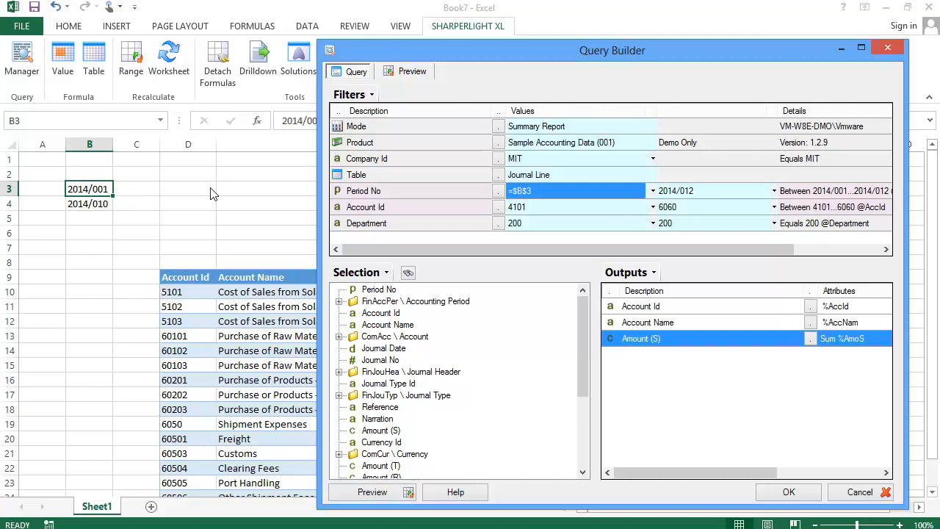
click(683, 191)
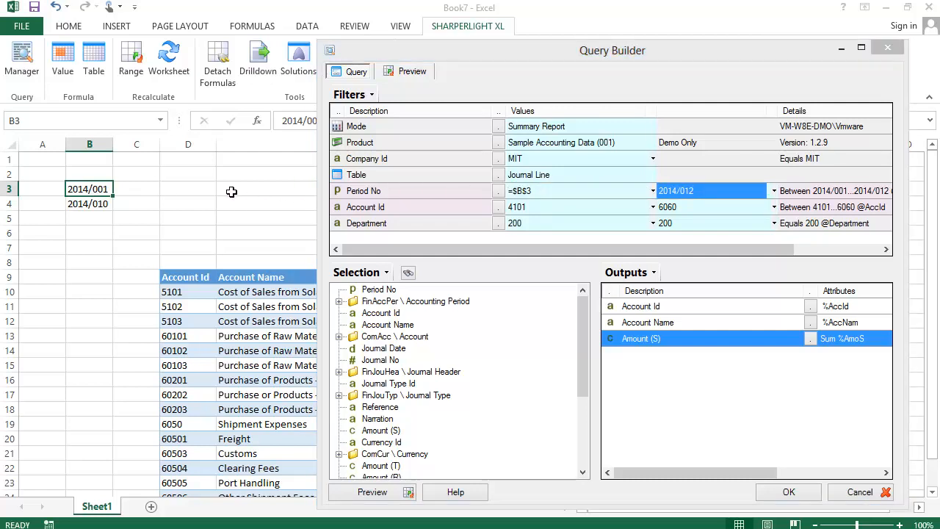
click(86, 205)
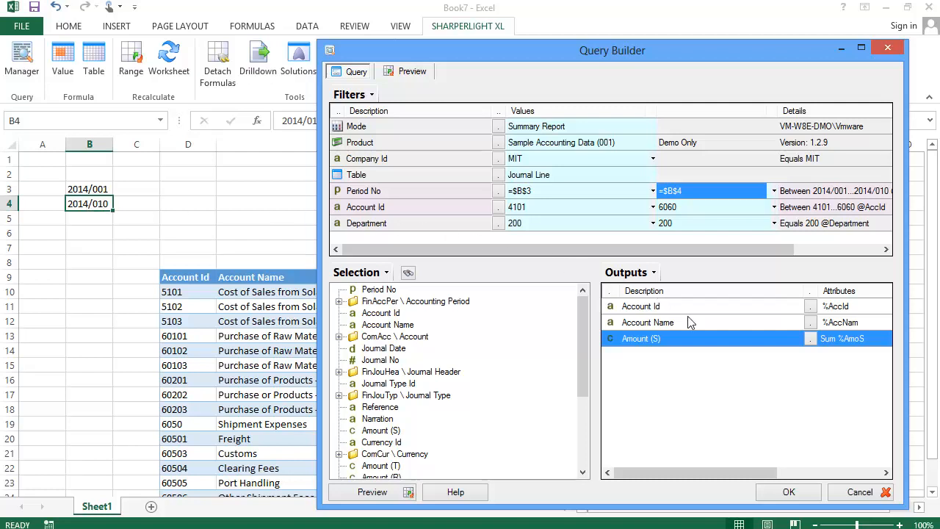
click(786, 492)
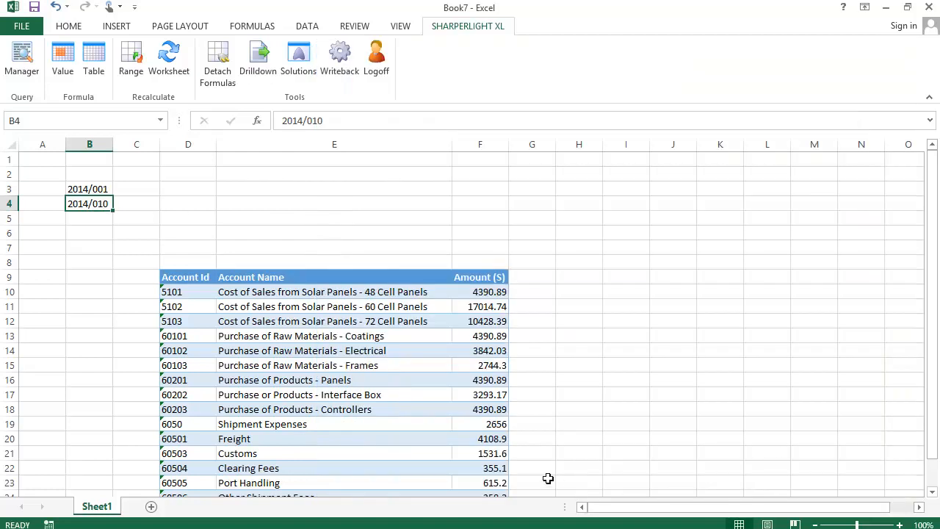
Inspect the arguments and cell references of the mdTable formula in cell D8, leaving it unedited.
click(196, 261)
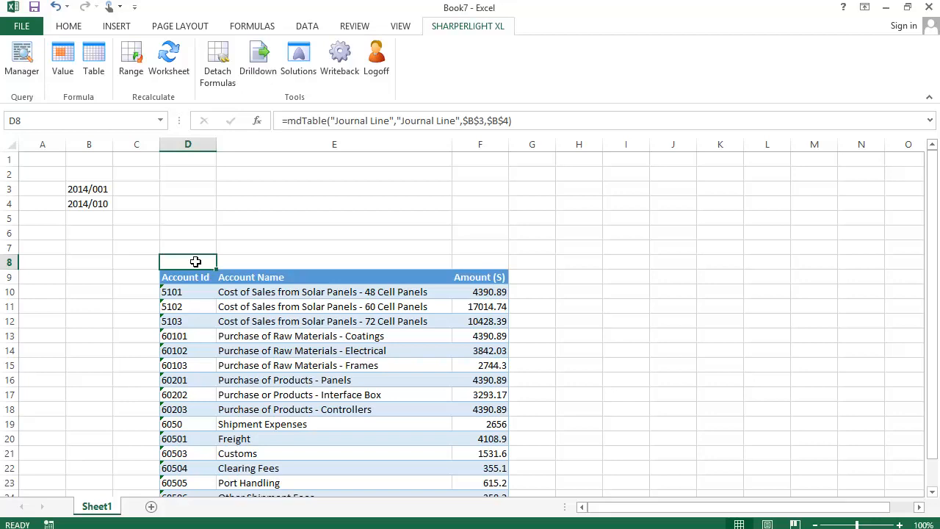
double_click(195, 261)
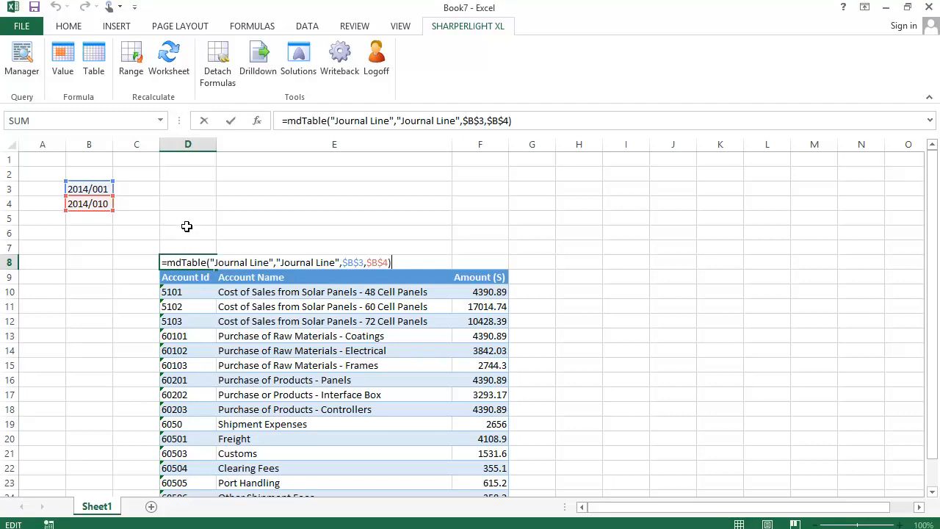
key(Escape)
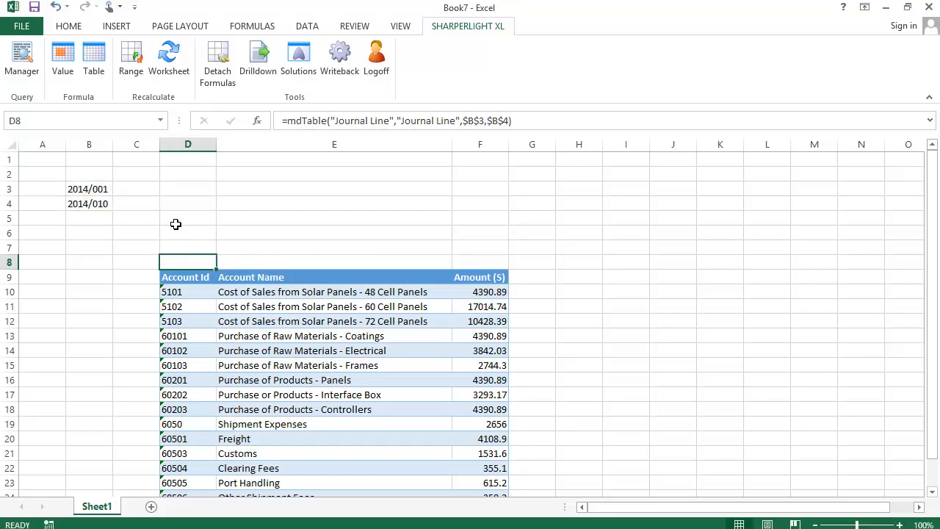
Enter the company ID MIT in cell B2, above the two period values.
click(95, 177)
text(MI)
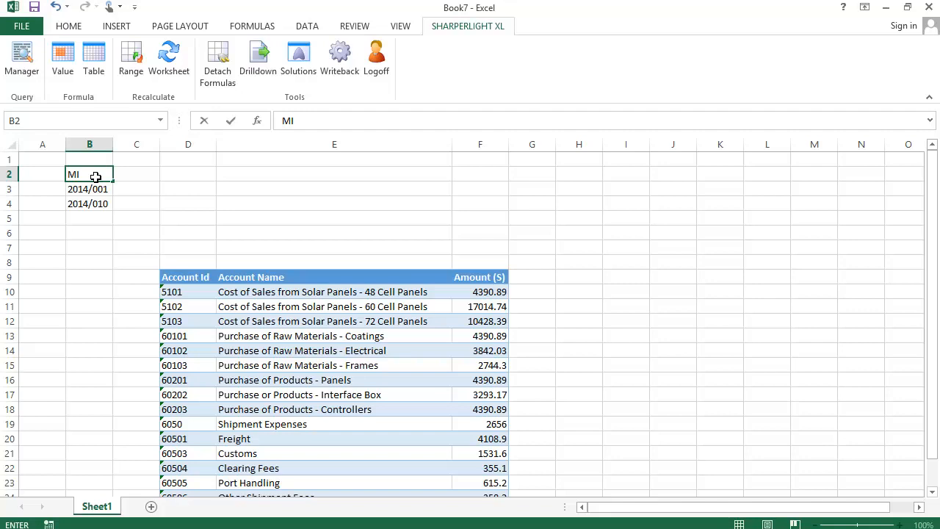
text(T)
key(Return)
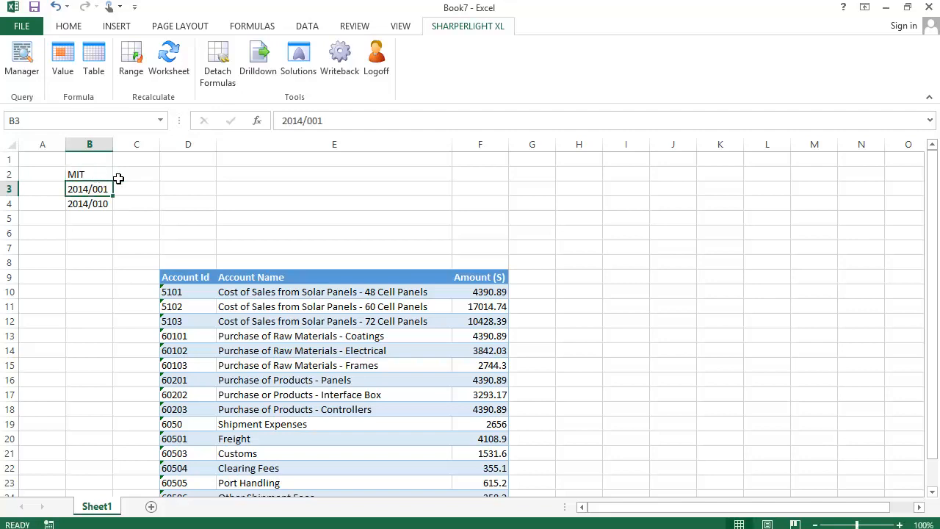
Link the Company Id filter of the D8 table query to cell $B$2 and apply the change.
double_click(179, 262)
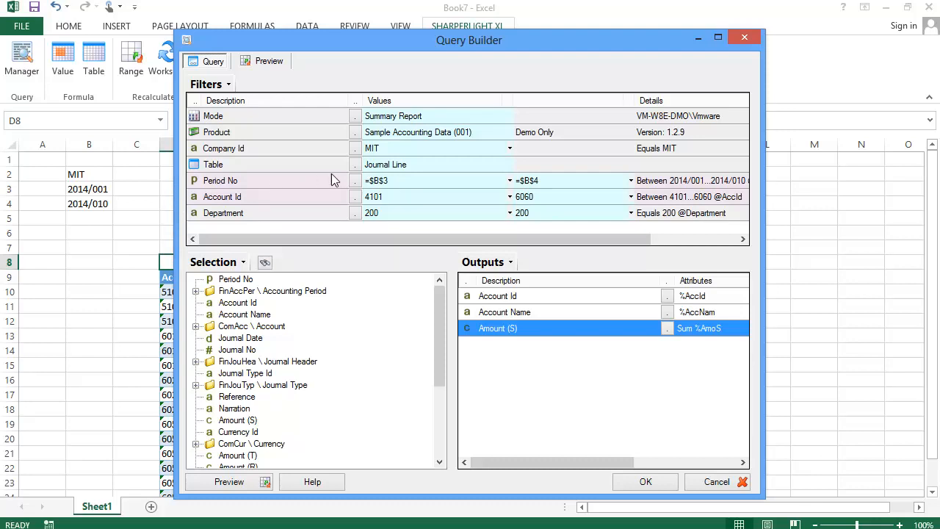
click(381, 150)
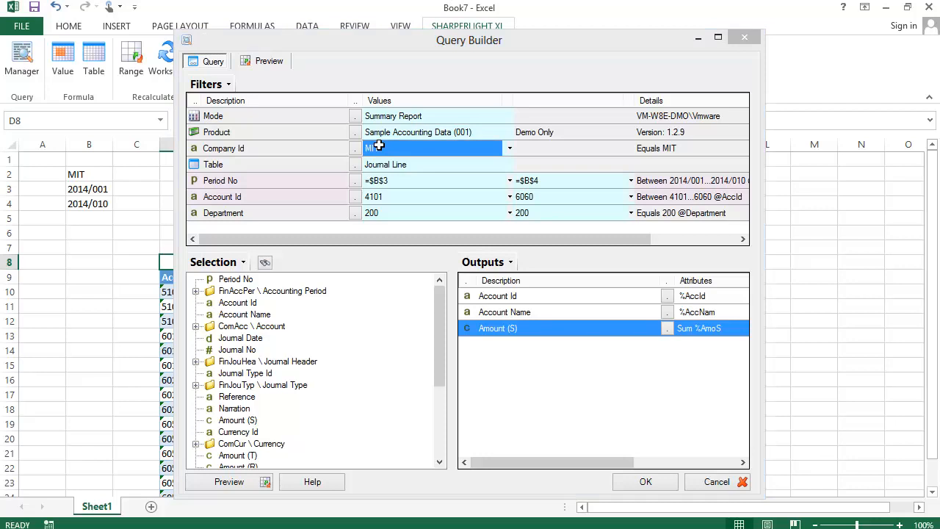
click(93, 171)
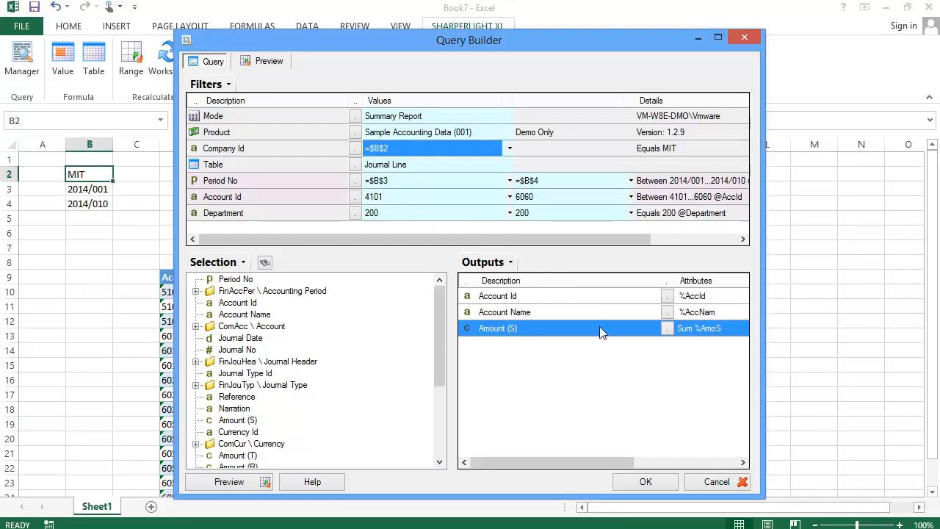
click(646, 481)
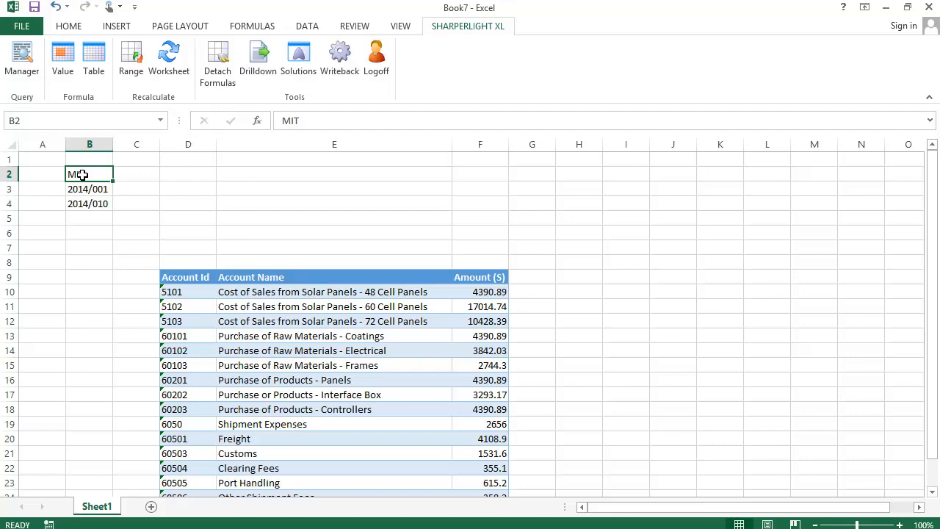
Change the company in cell B2 to MITS and set it back to MIT through the company lookup.
click(307, 122)
text(S)
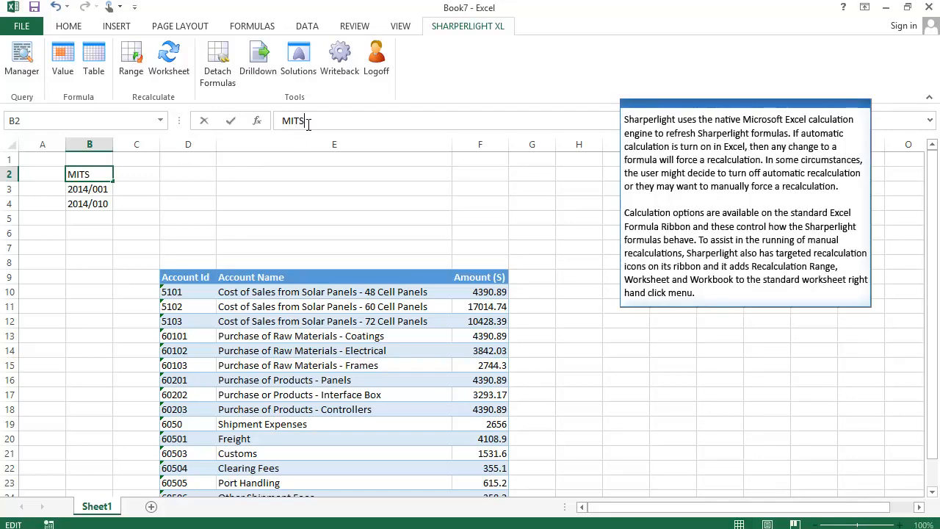
key(Return)
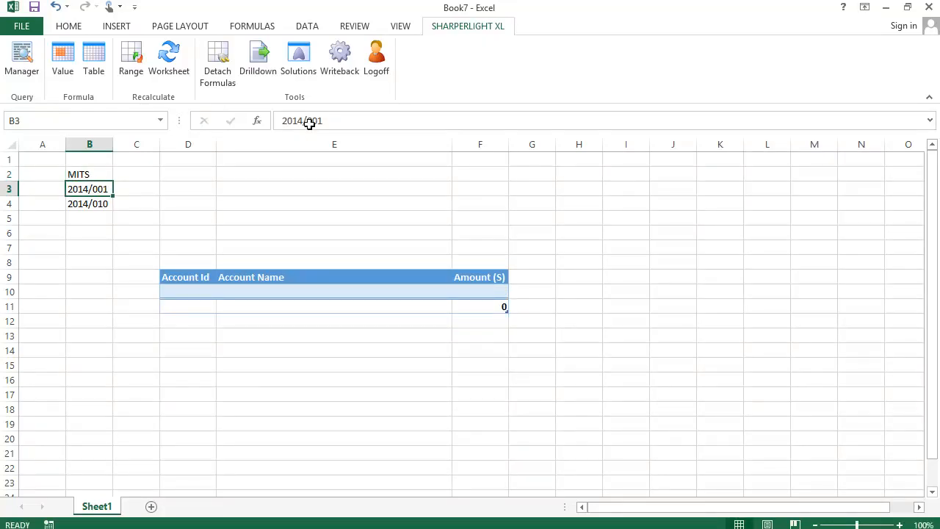
double_click(91, 174)
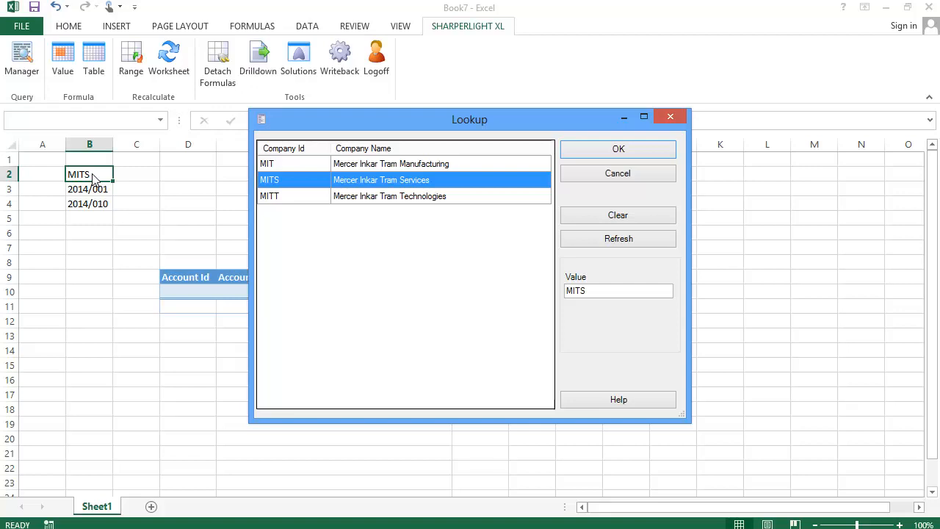
double_click(284, 164)
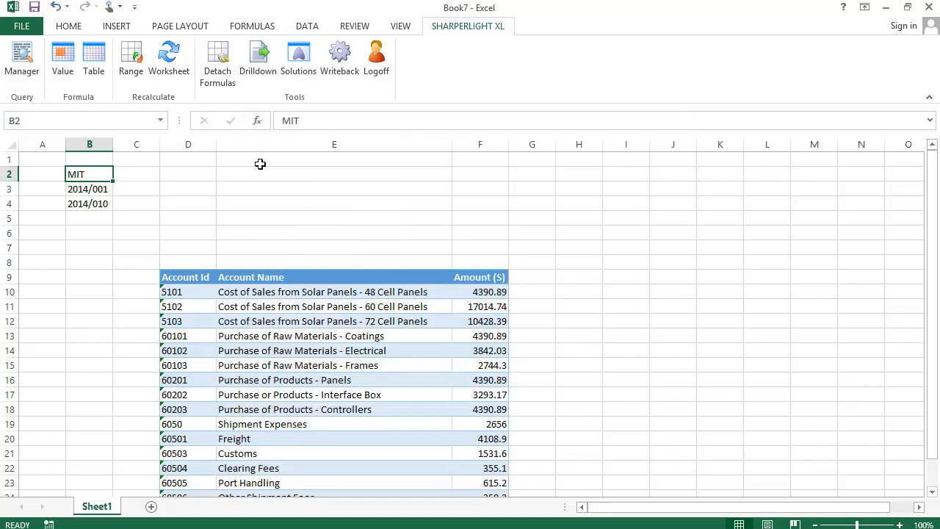
Use the company lookup on cell B2 to select all three companies: MIT, MITS and MITT.
double_click(89, 173)
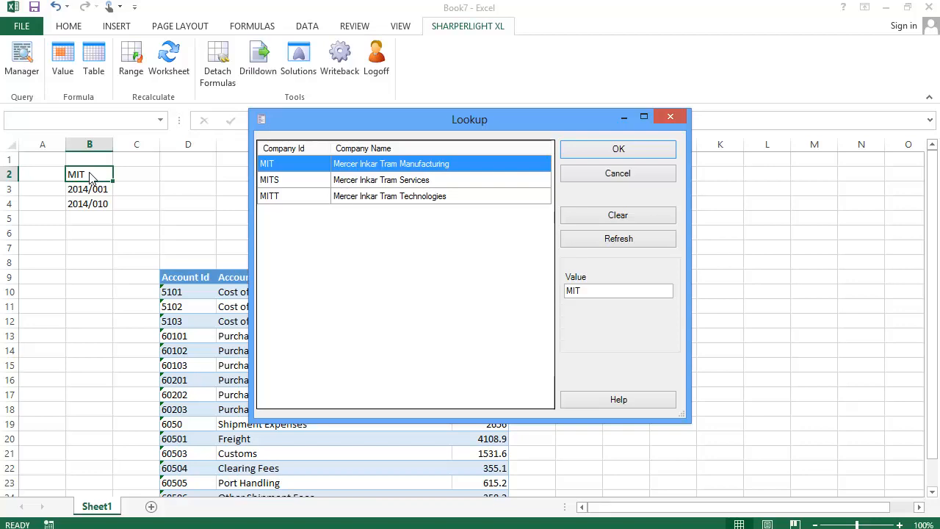
shift+click(279, 199)
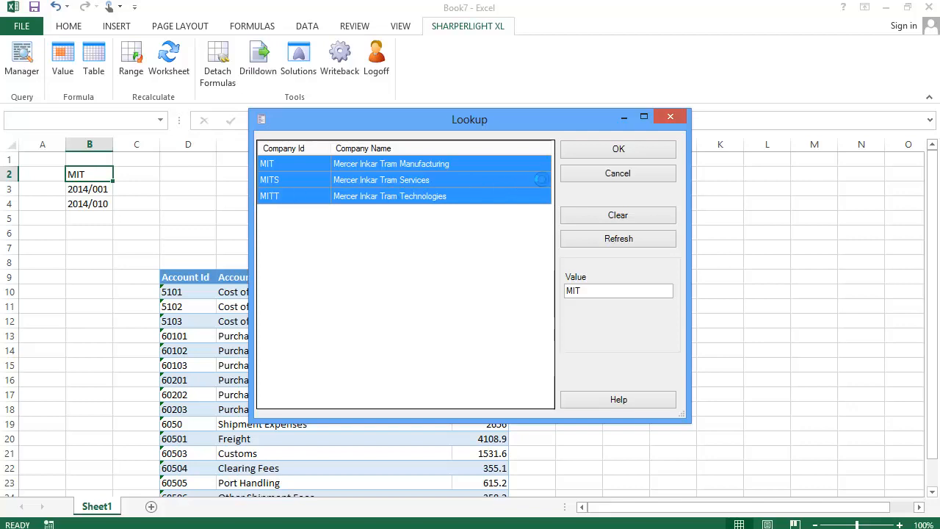
click(592, 150)
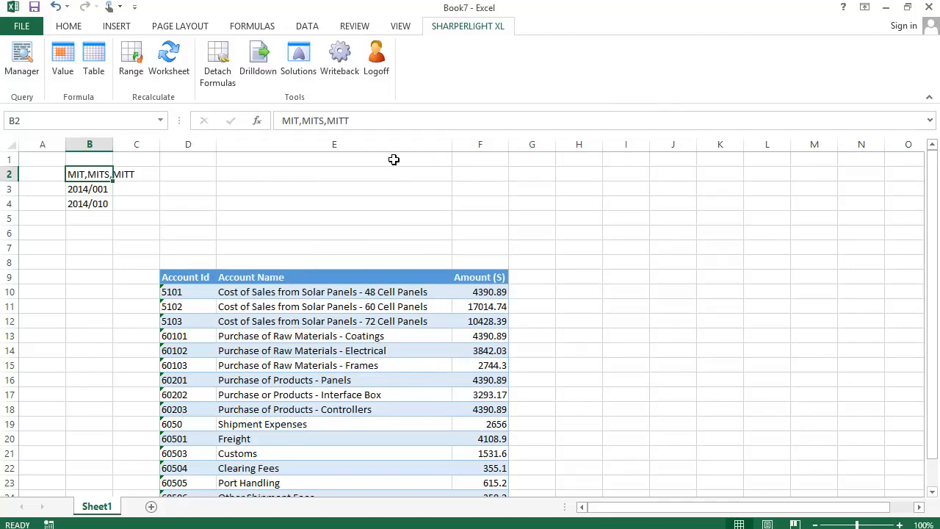
Sort the D8 table query by Account Name in descending order and apply the change.
double_click(193, 262)
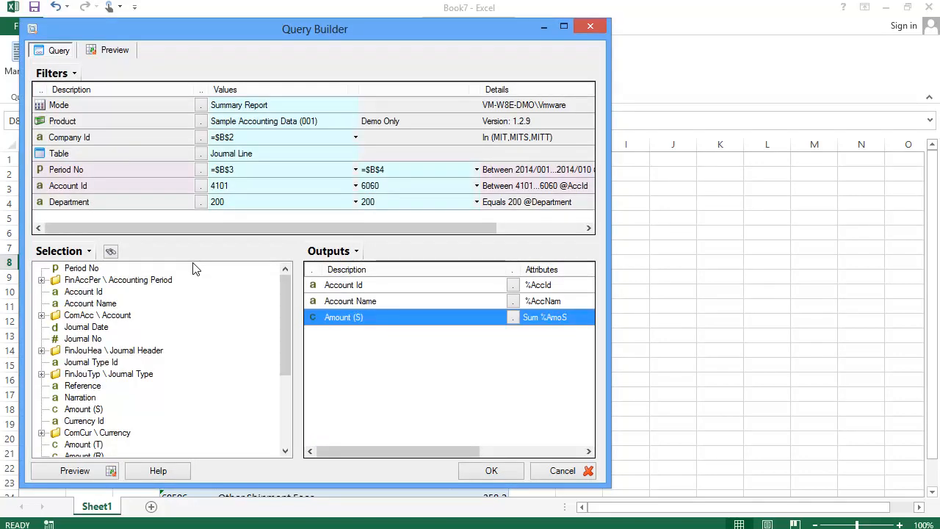
right_click(338, 323)
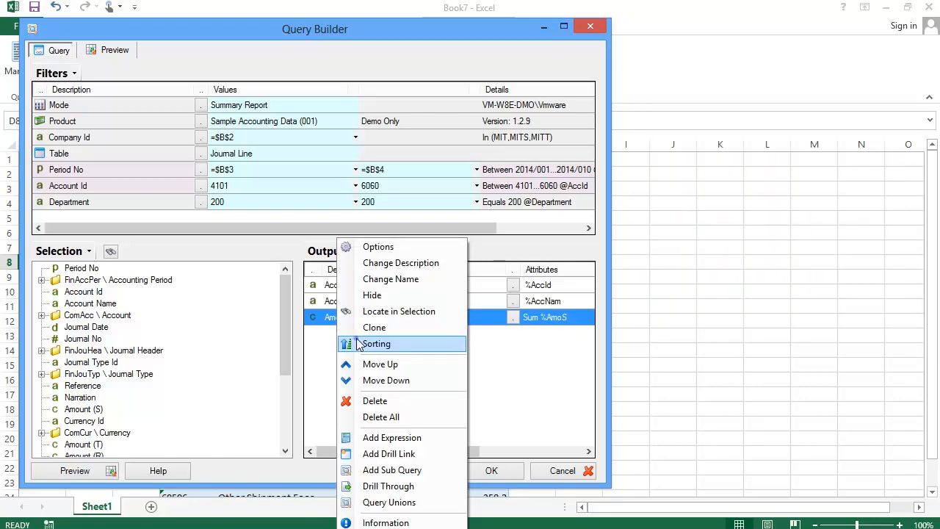
click(359, 343)
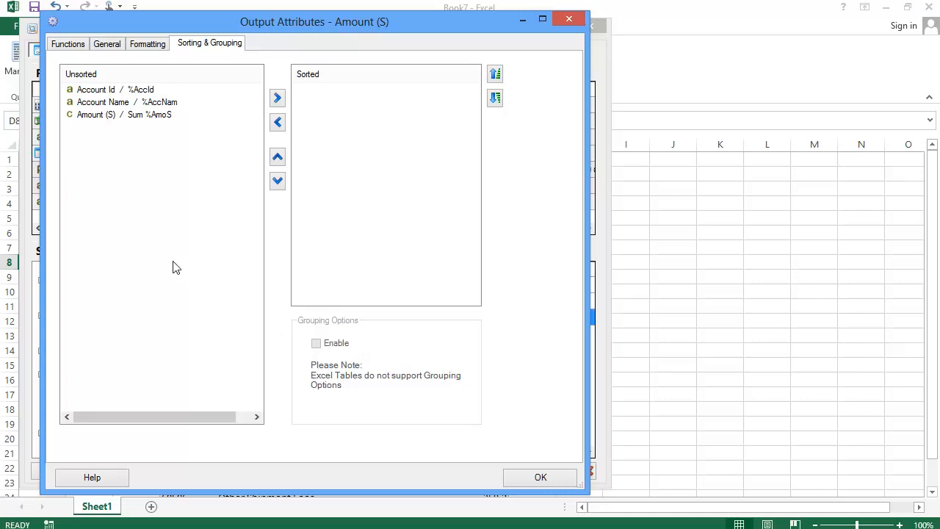
double_click(132, 106)
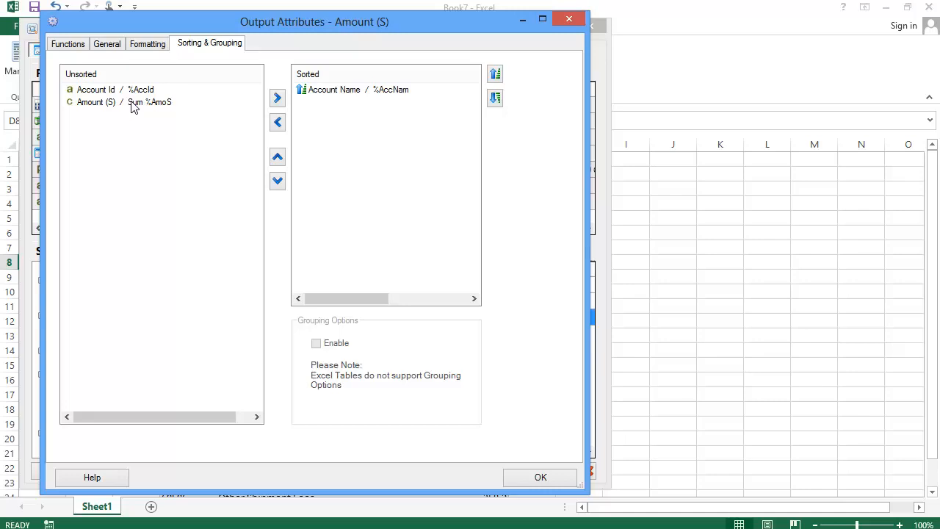
click(312, 94)
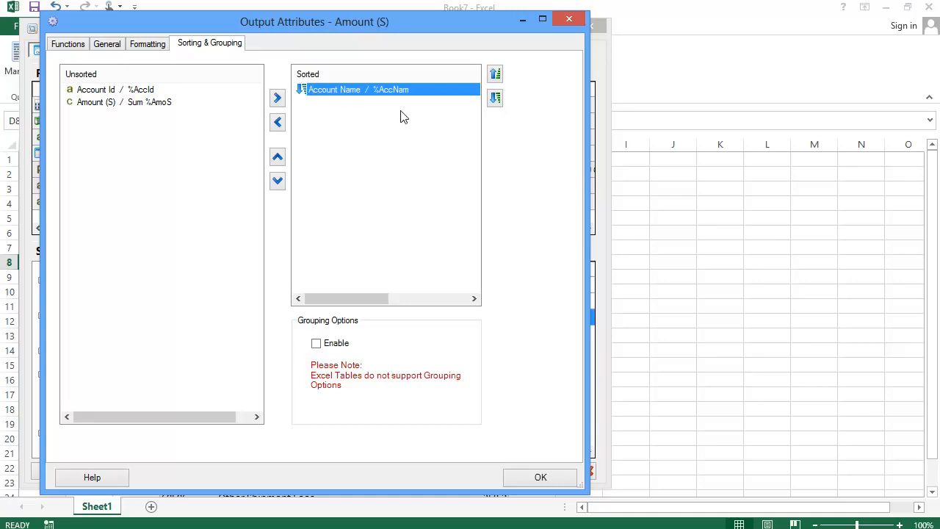
click(538, 478)
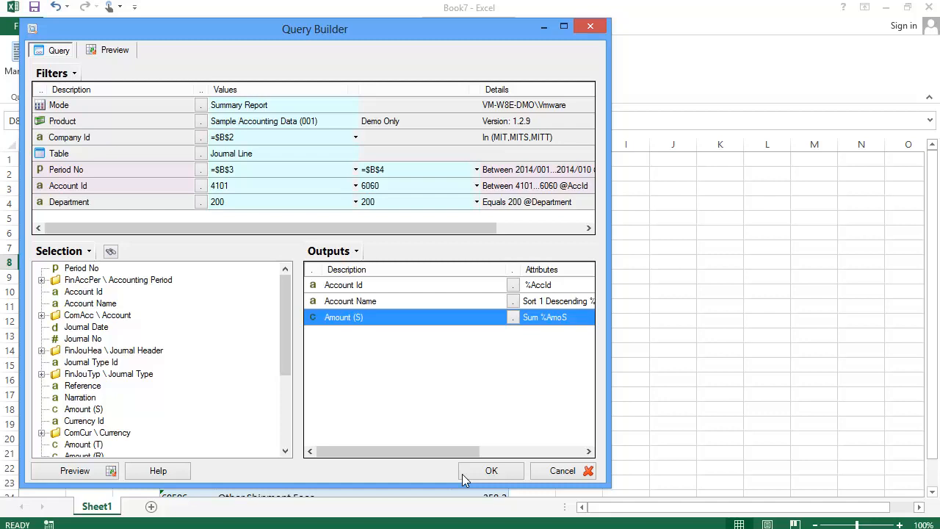
click(490, 473)
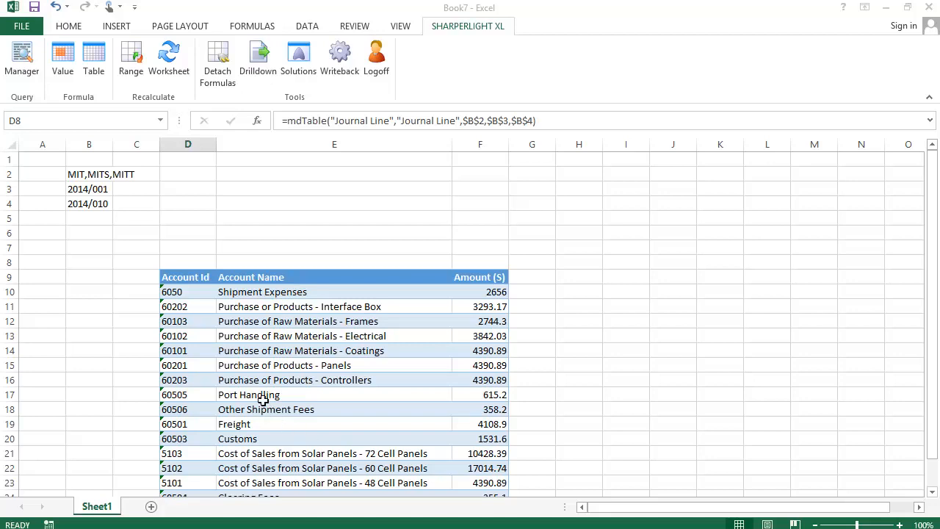
Edit the query from the results table, remove the Account Name sort and apply the change.
click(243, 330)
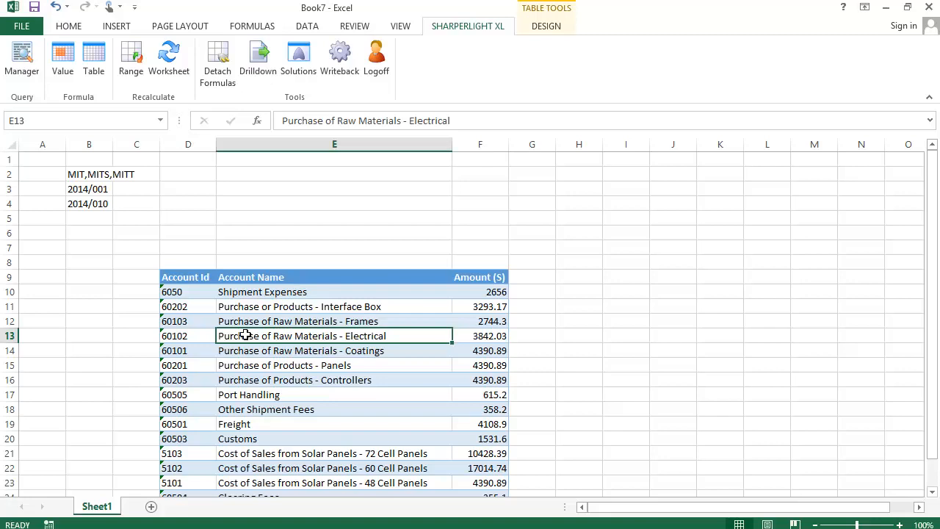
right_click(244, 336)
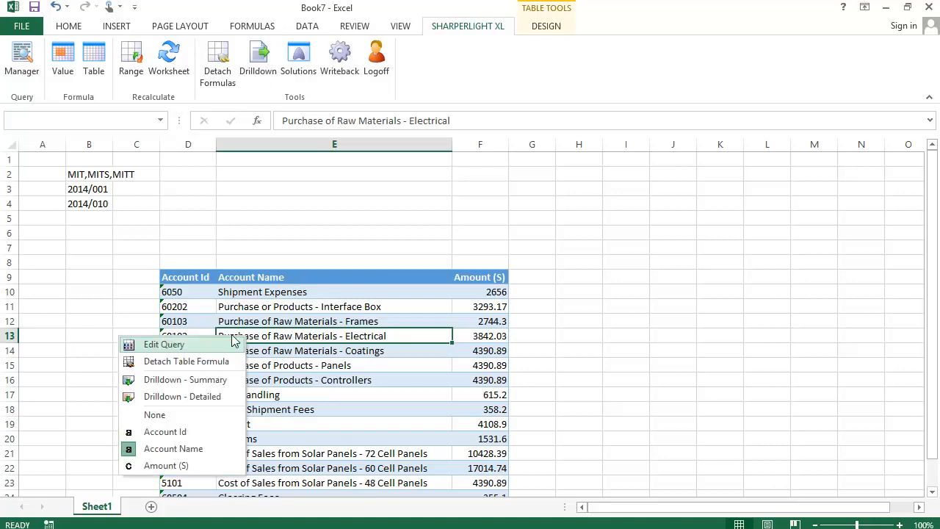
click(216, 346)
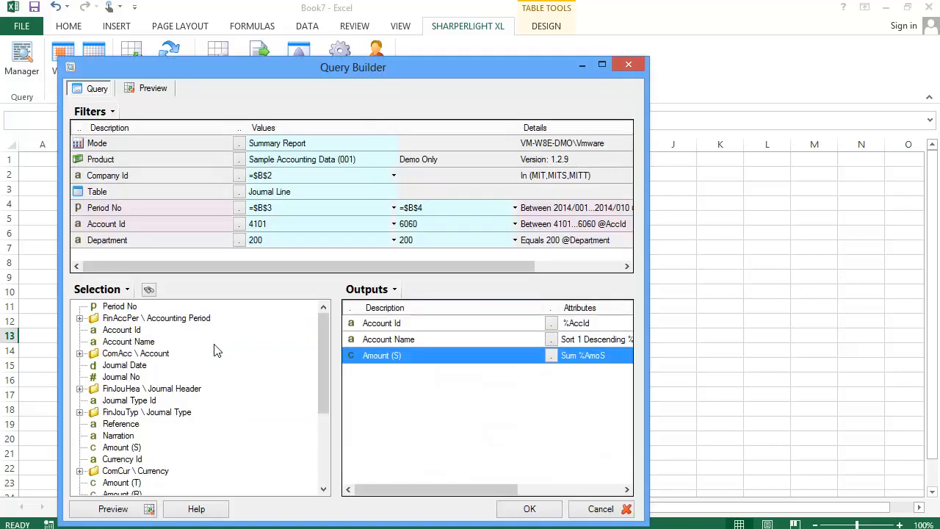
right_click(391, 355)
click(416, 343)
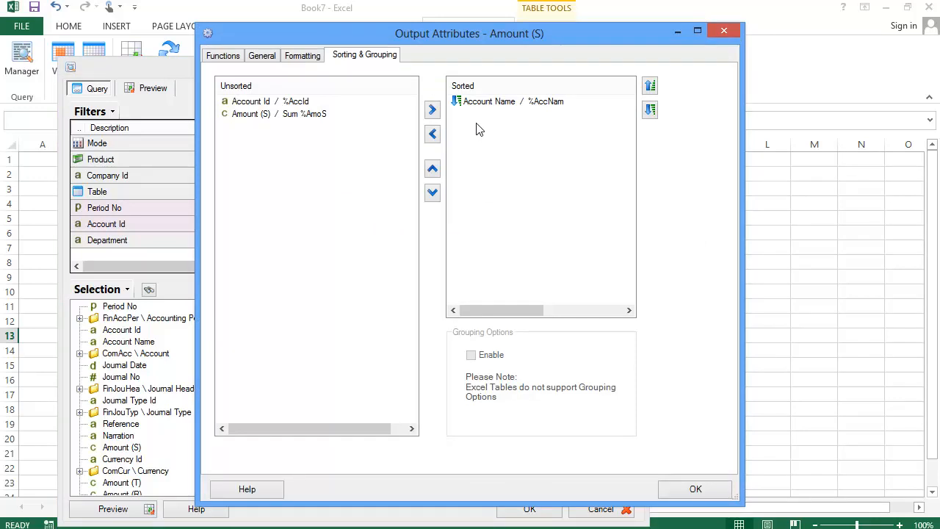
click(481, 103)
click(432, 135)
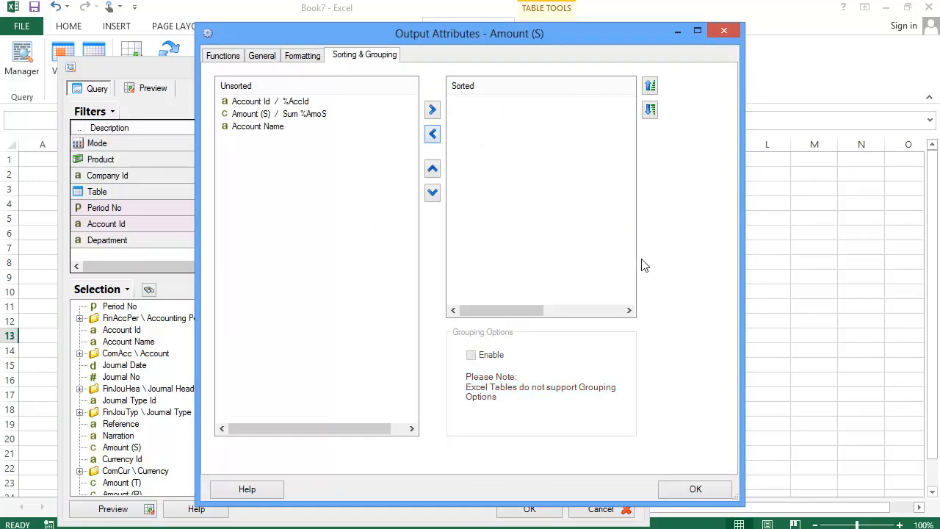
click(687, 489)
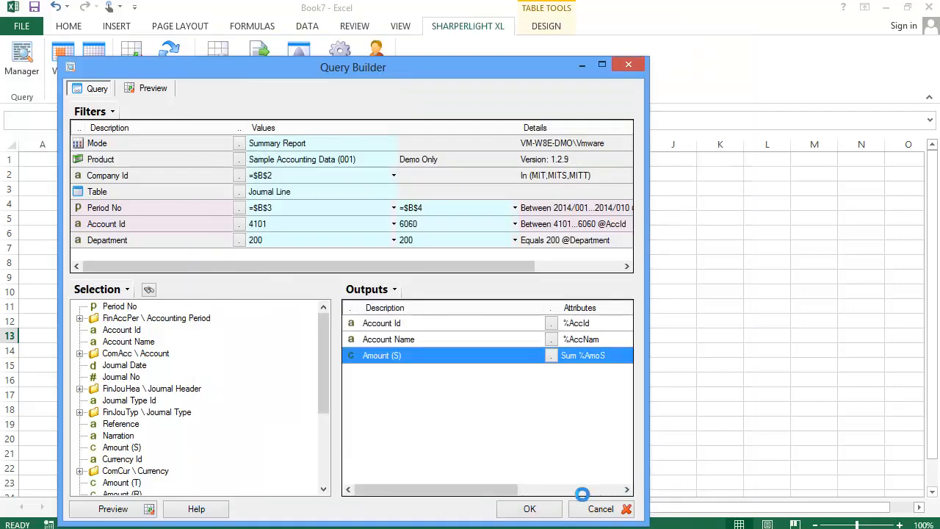
click(533, 508)
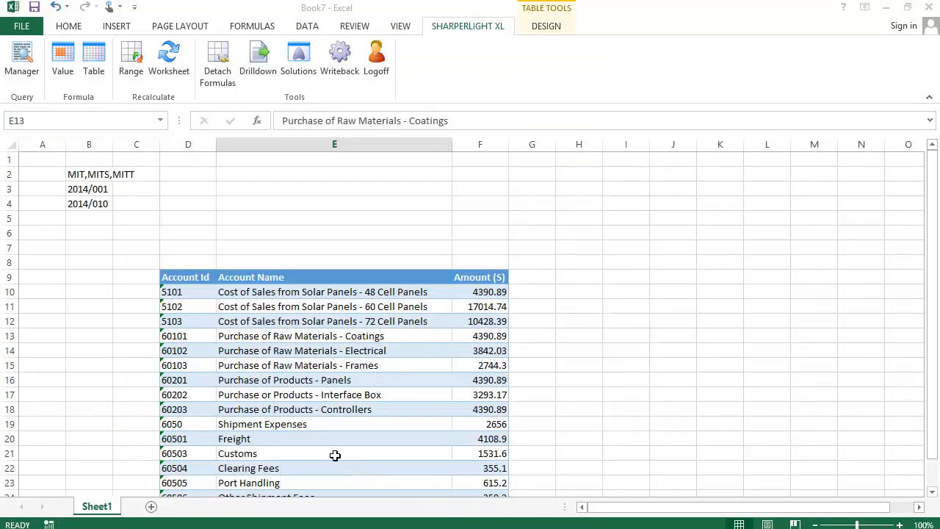
Add an expression output with the formula {%AmoS} * 1.25 to the results table's query and preview the query.
right_click(284, 325)
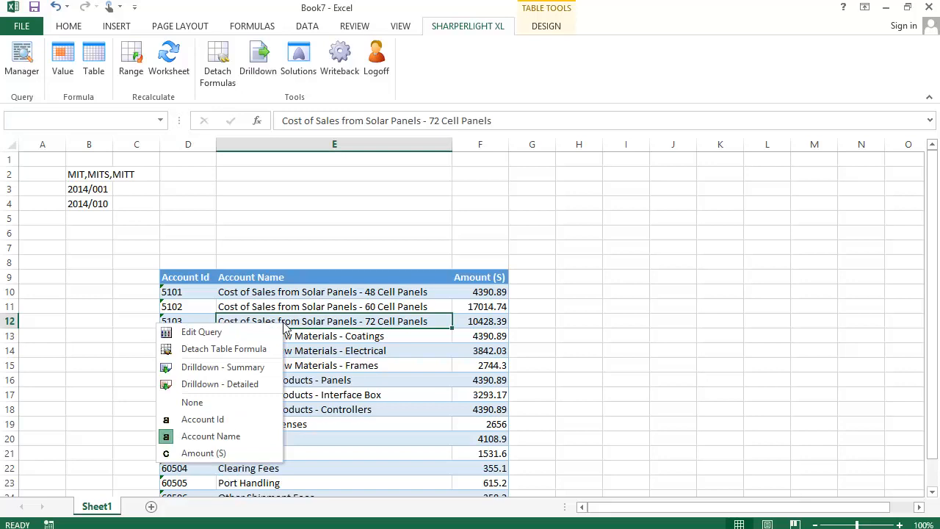
click(254, 332)
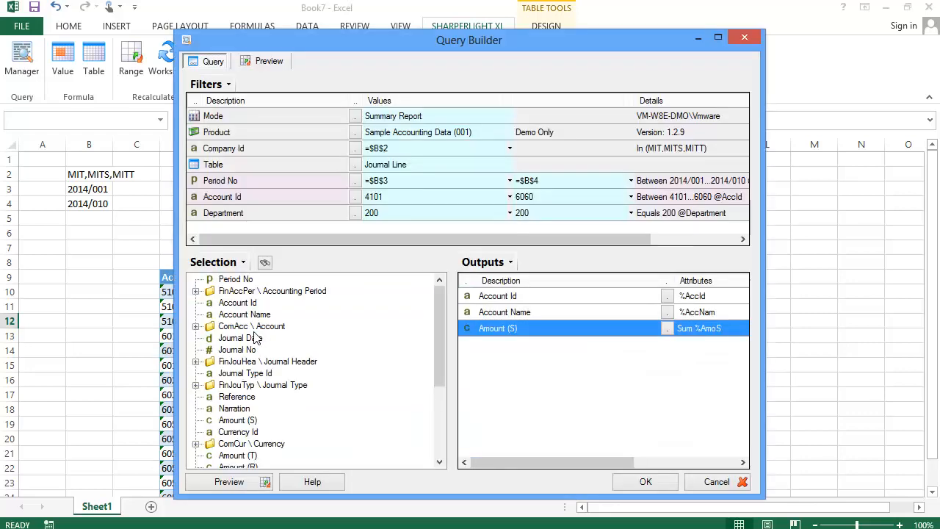
right_click(485, 336)
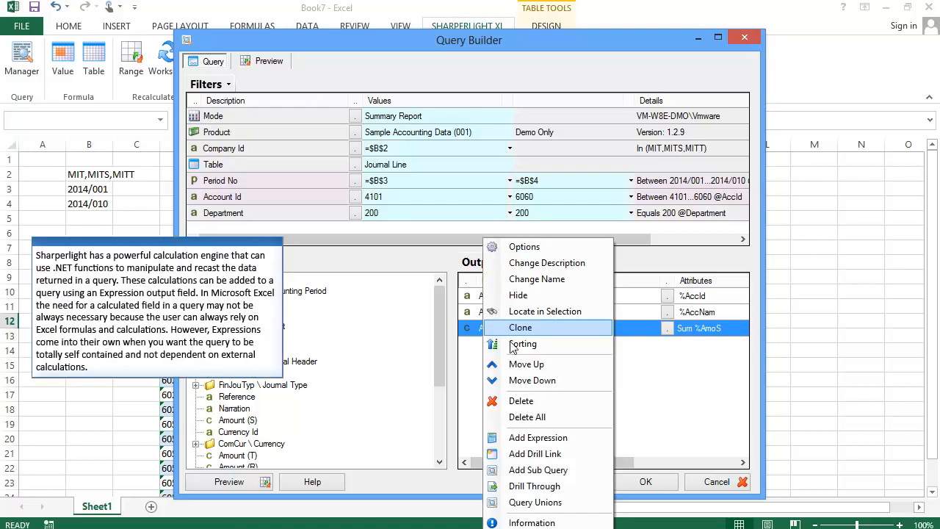
click(535, 439)
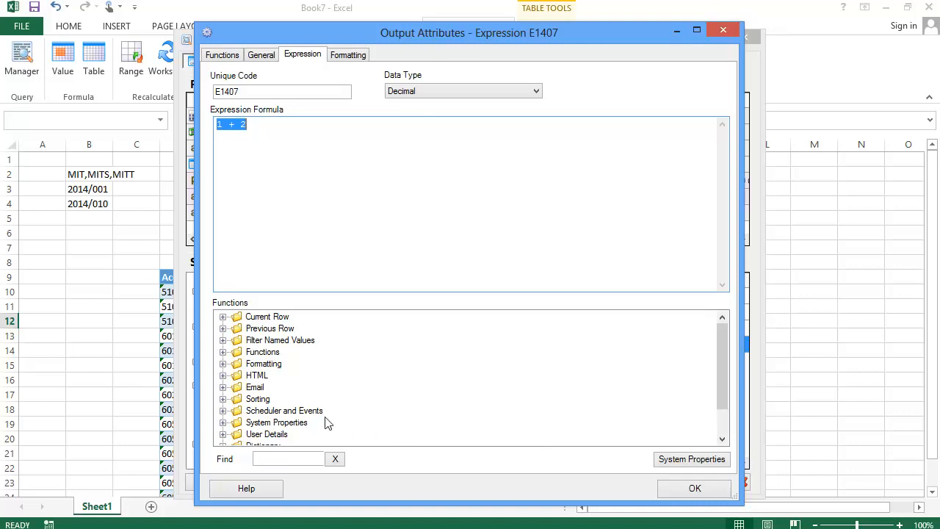
click(223, 317)
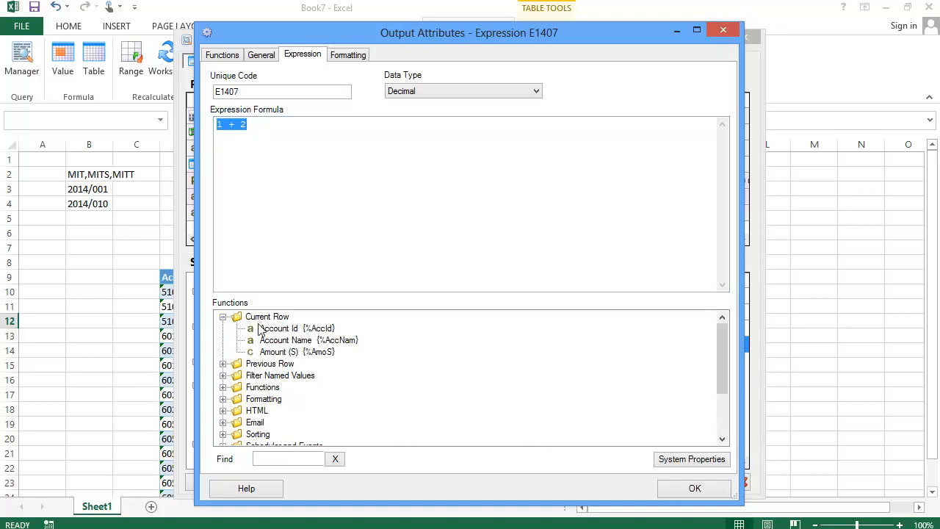
click(278, 354)
double_click(276, 352)
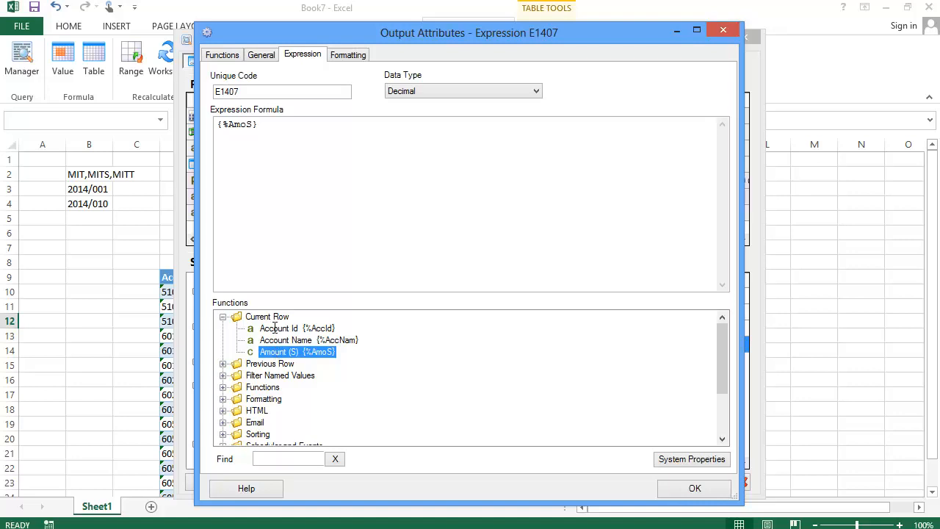
click(273, 127)
text(* 1.25)
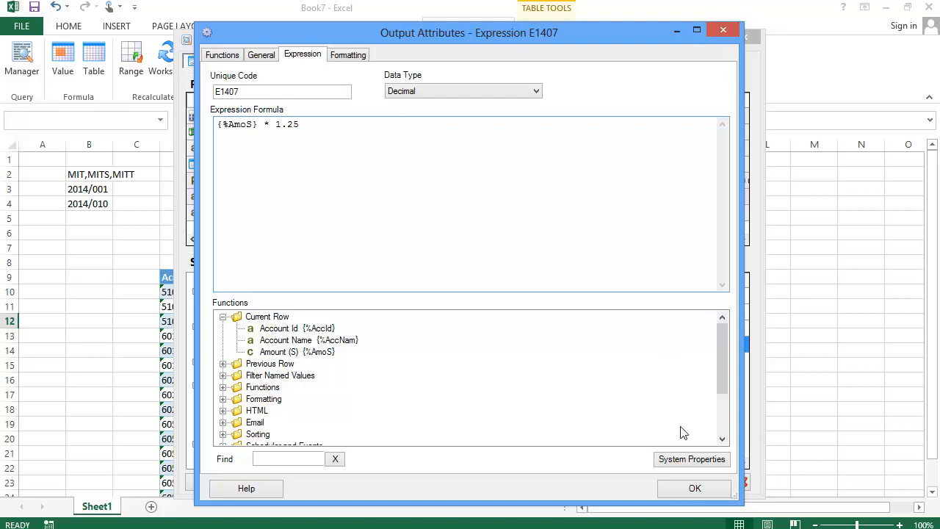
click(684, 492)
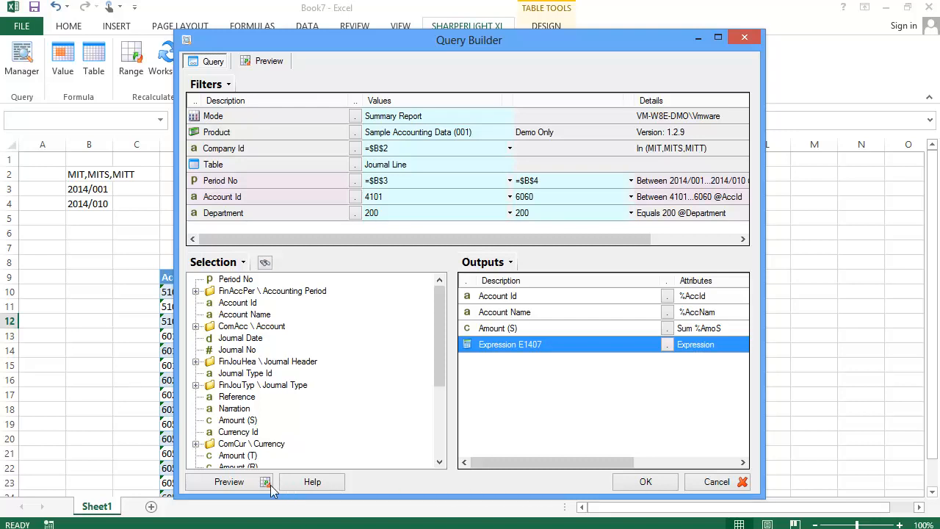
click(235, 486)
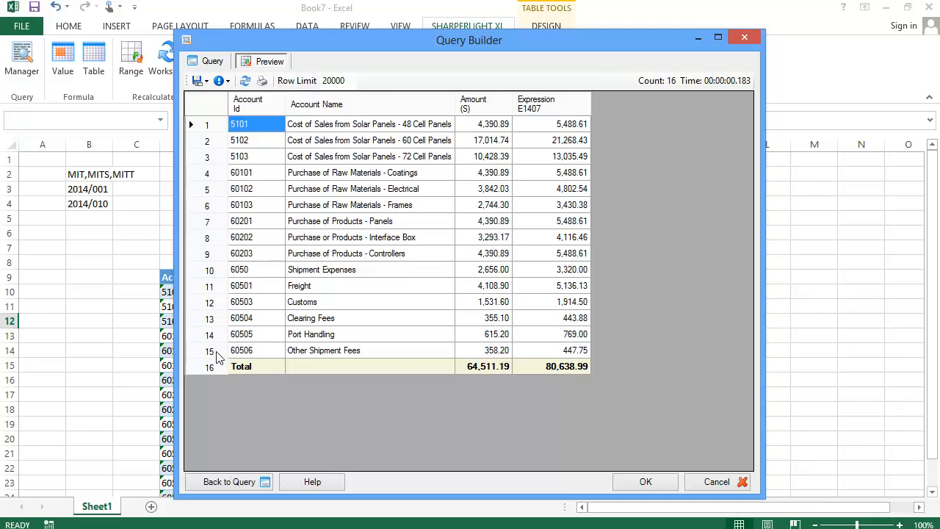
click(212, 62)
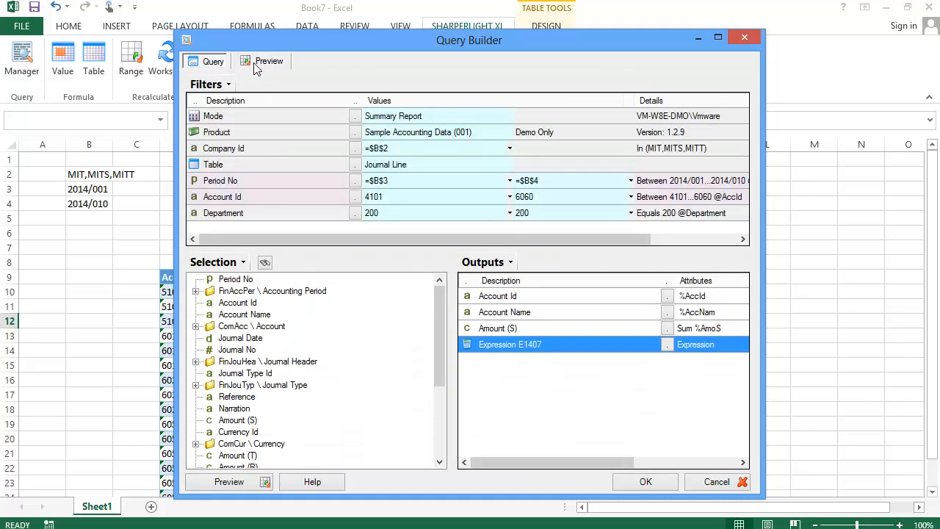
Apply the query with the expression output's description changed to Amount by Factor, and fit column G to its contents.
right_click(498, 351)
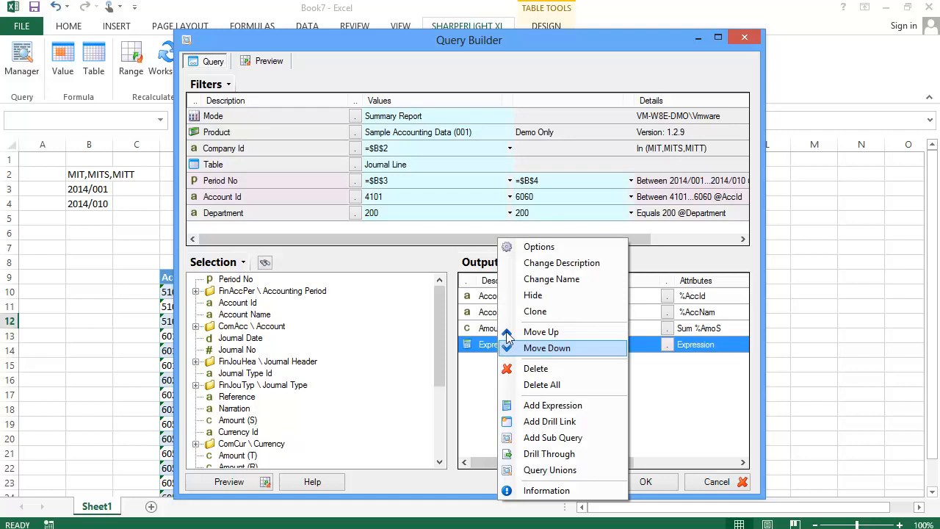
click(512, 264)
text(Am)
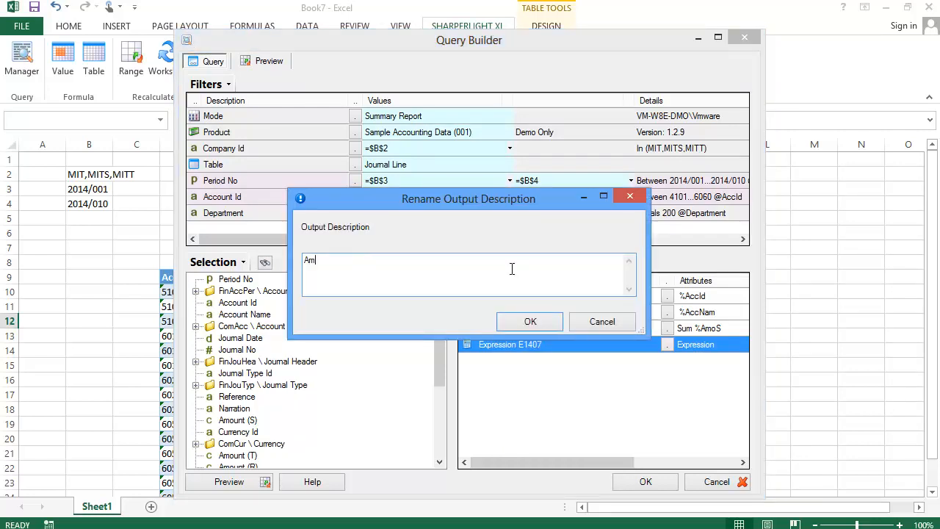
text(ount by Factor)
click(530, 321)
click(642, 482)
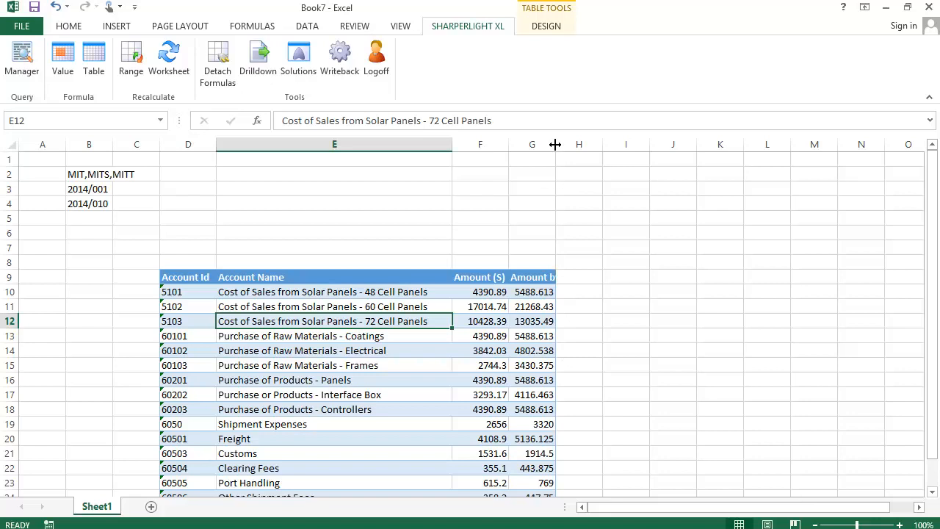
double_click(556, 144)
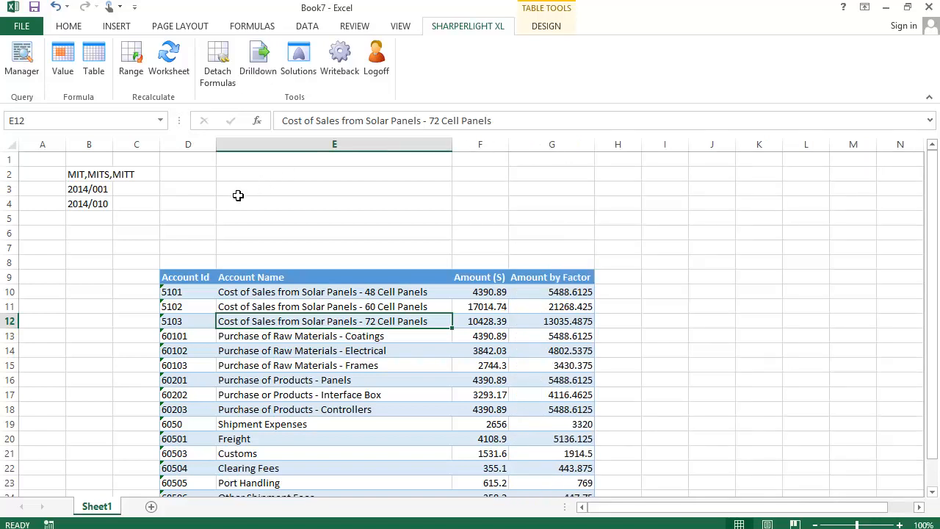
In the D8 table query, add a second Amount (S) output and change the original one's description to Year To Date.
double_click(194, 264)
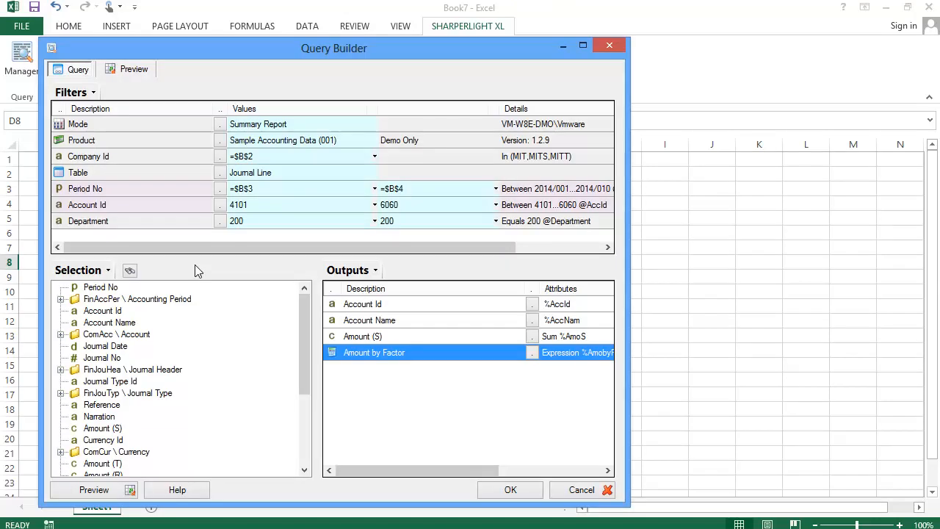
drag(114, 429, 376, 402)
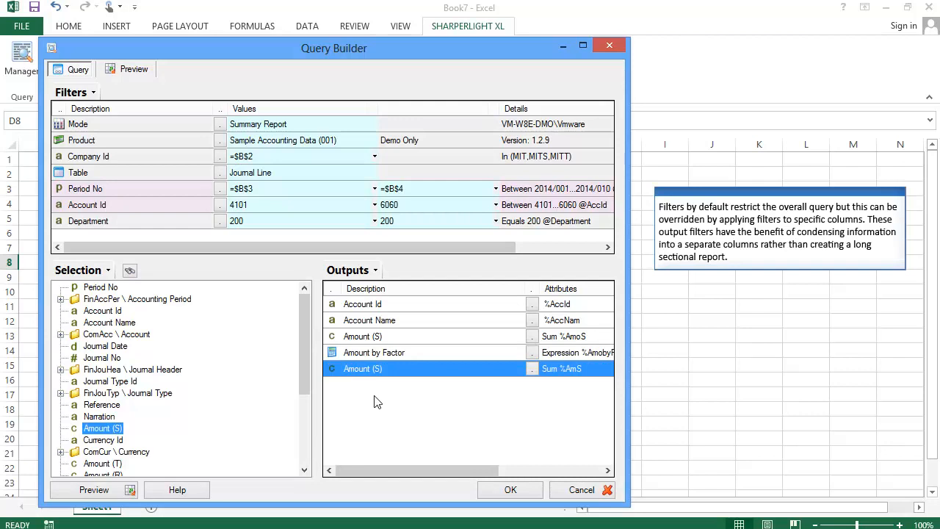
right_click(373, 338)
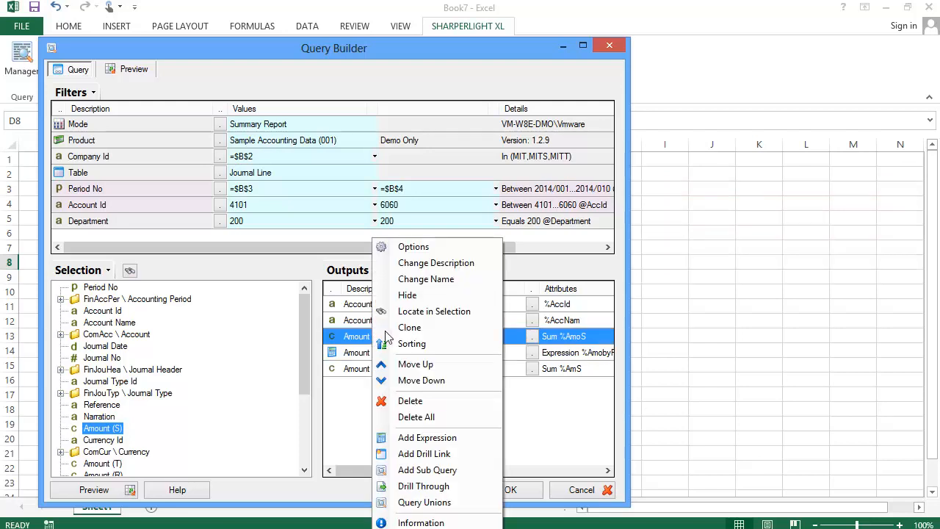
click(405, 263)
text(Y)
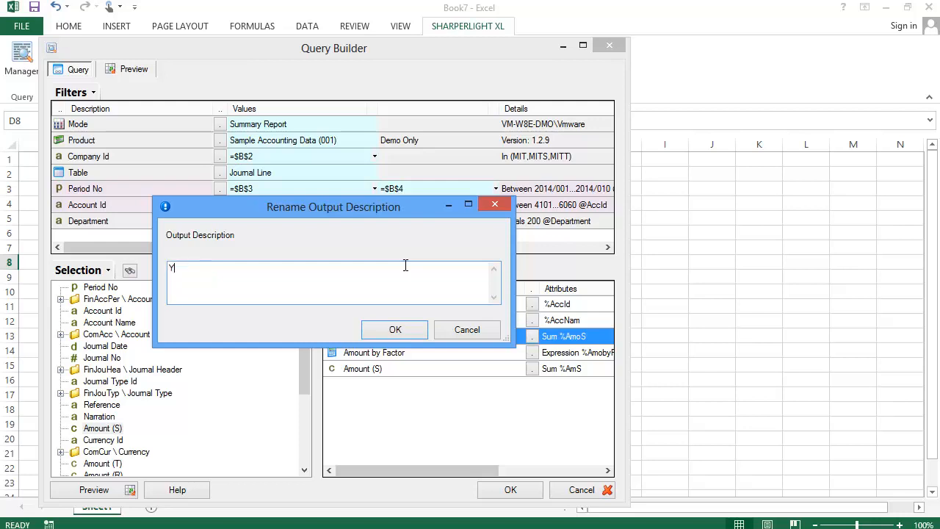
text(ear To Date)
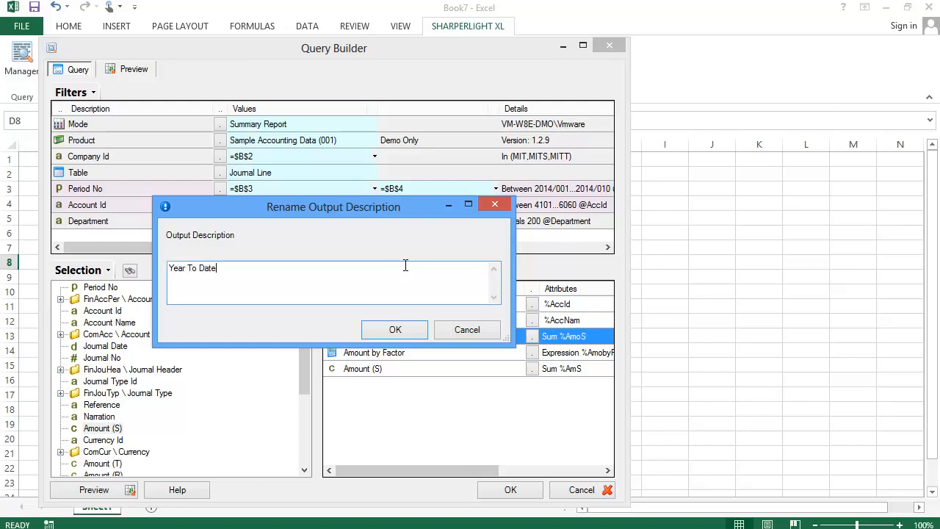
click(413, 332)
Change the description of the newly added Amount (S) output to Current Month.
click(375, 370)
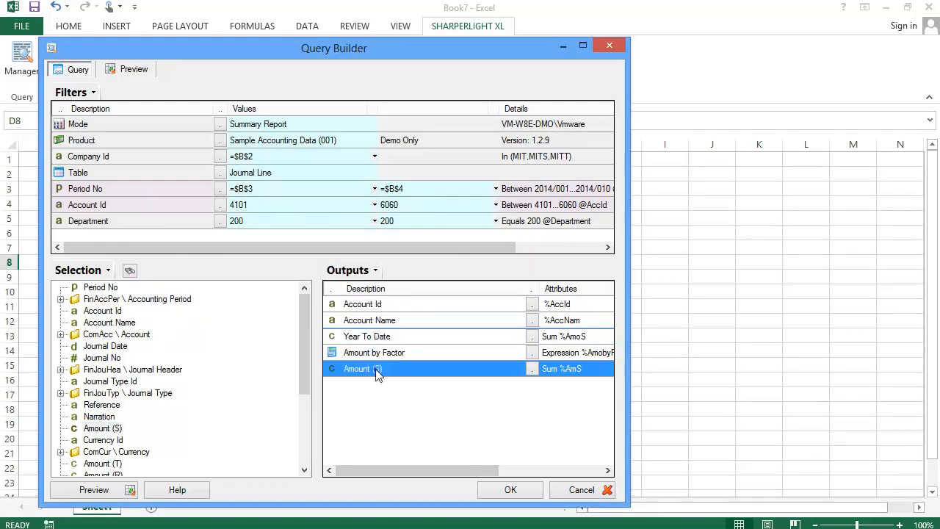
right_click(377, 373)
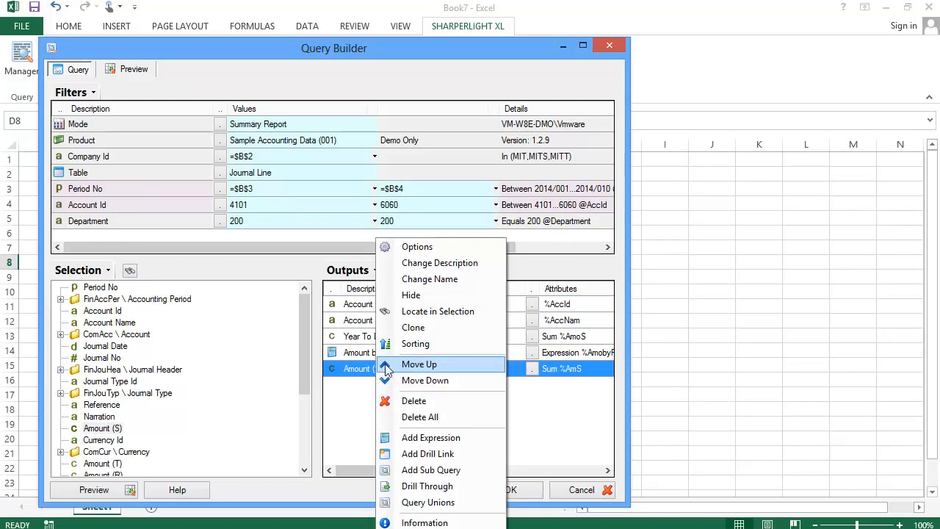
click(402, 264)
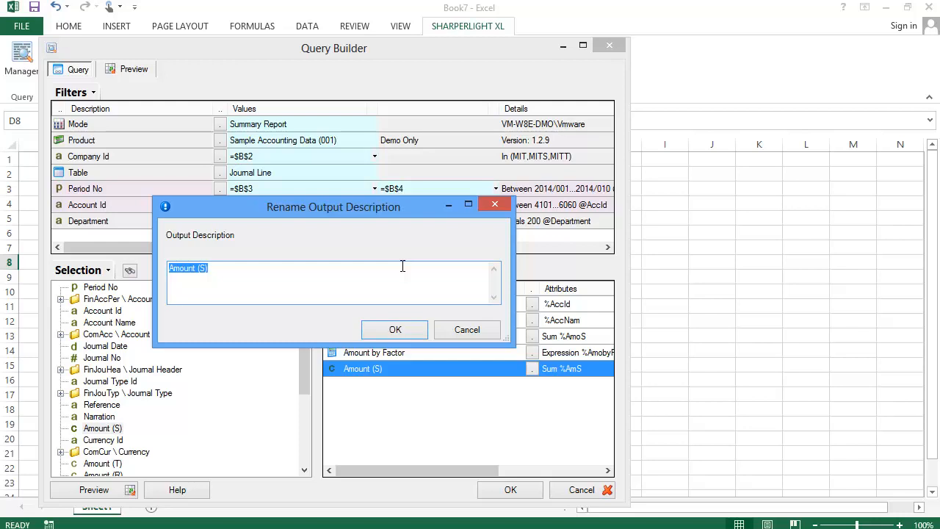
text(Current)
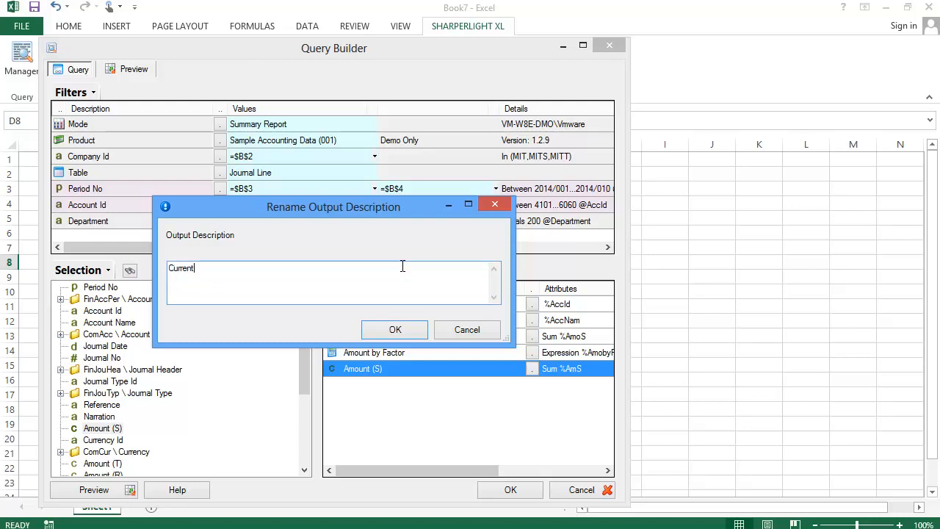
text( Month)
click(403, 331)
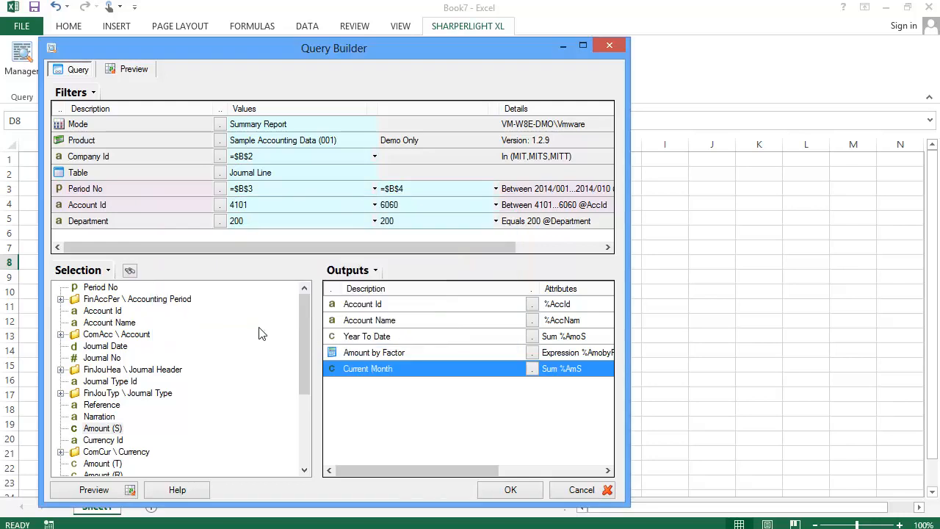
Add a second Period No filter to the query and link its value to cell B4.
click(97, 288)
drag(98, 289, 121, 243)
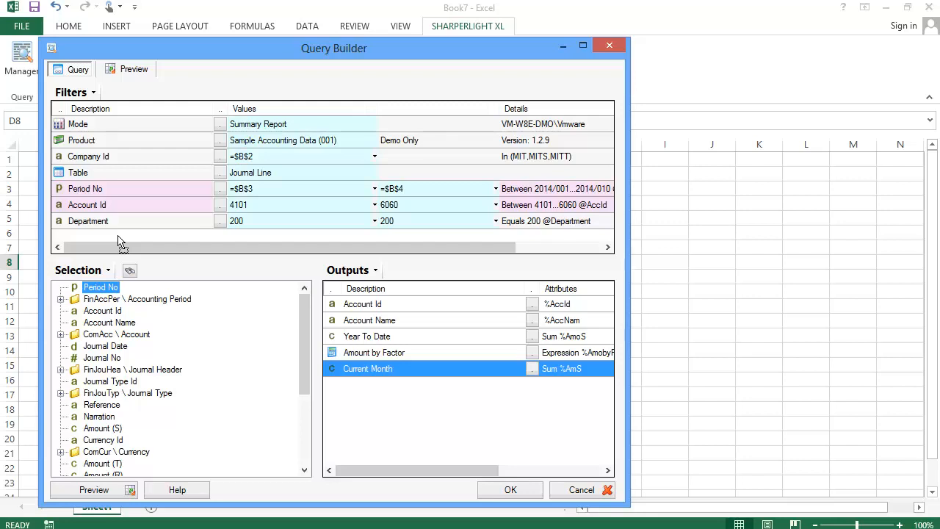
drag(120, 242, 120, 206)
drag(116, 48, 391, 25)
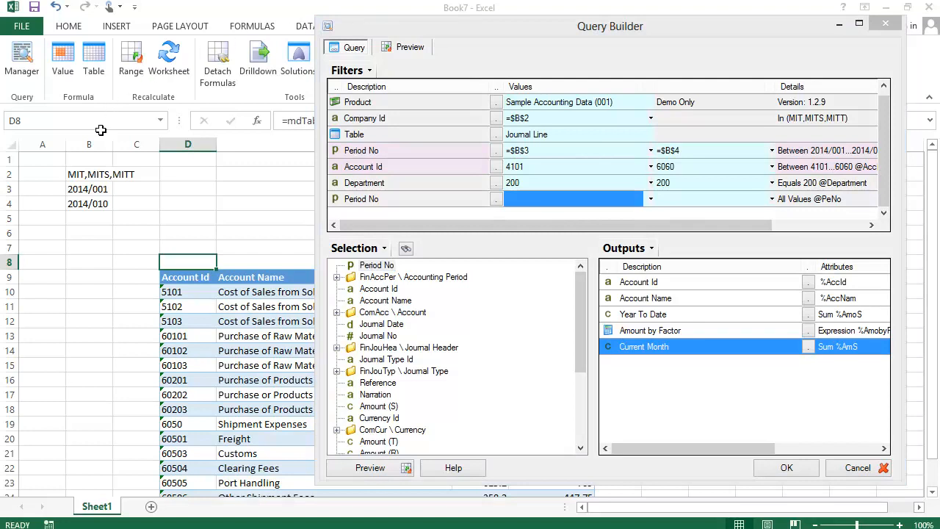
click(85, 203)
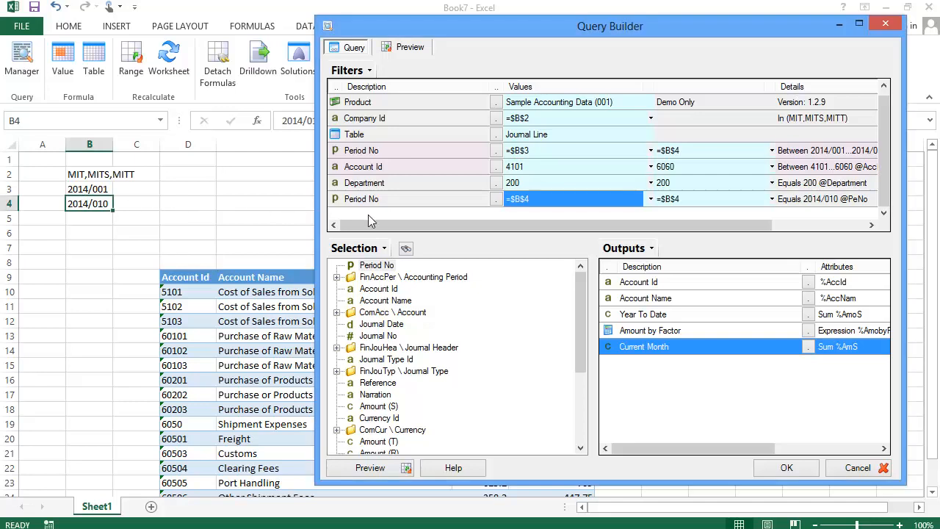
Apply the PeNo filter to the Current Month output only, then preview and accept the query.
right_click(630, 348)
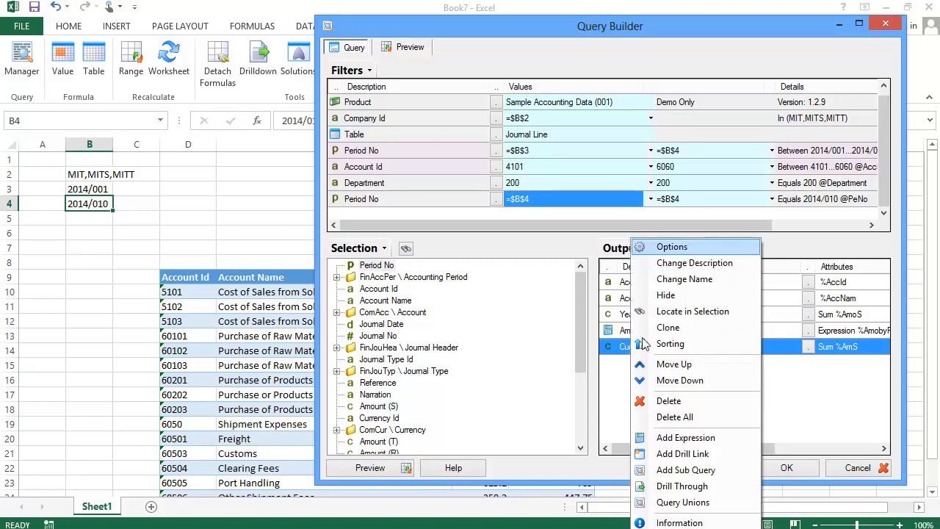
click(656, 253)
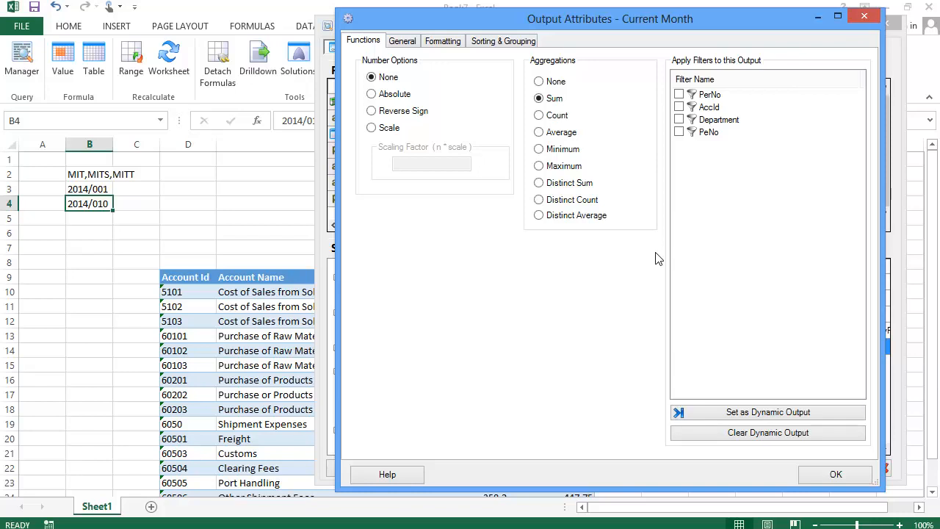
click(679, 132)
click(835, 476)
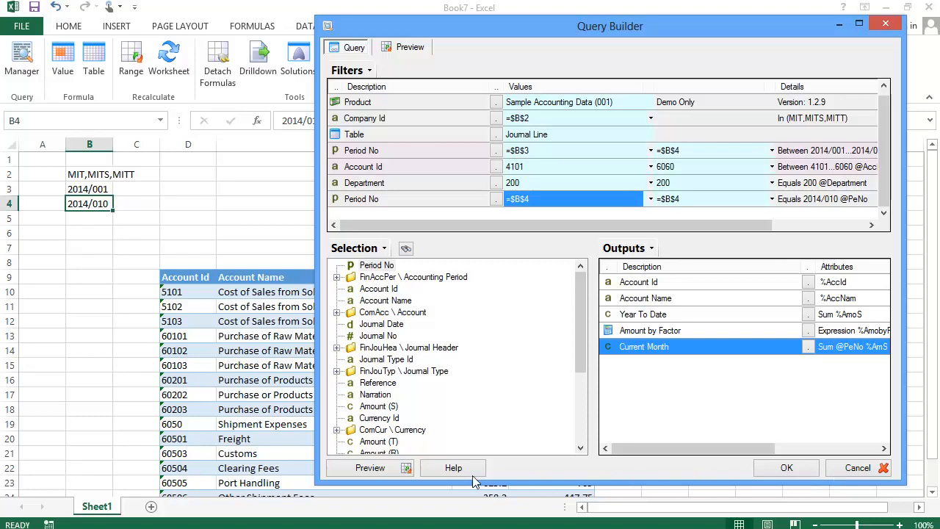
click(393, 471)
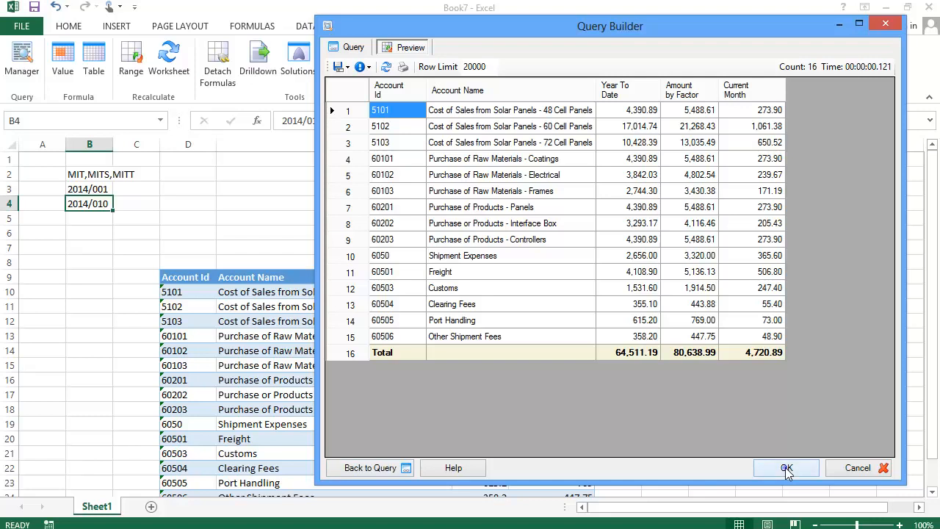
click(786, 469)
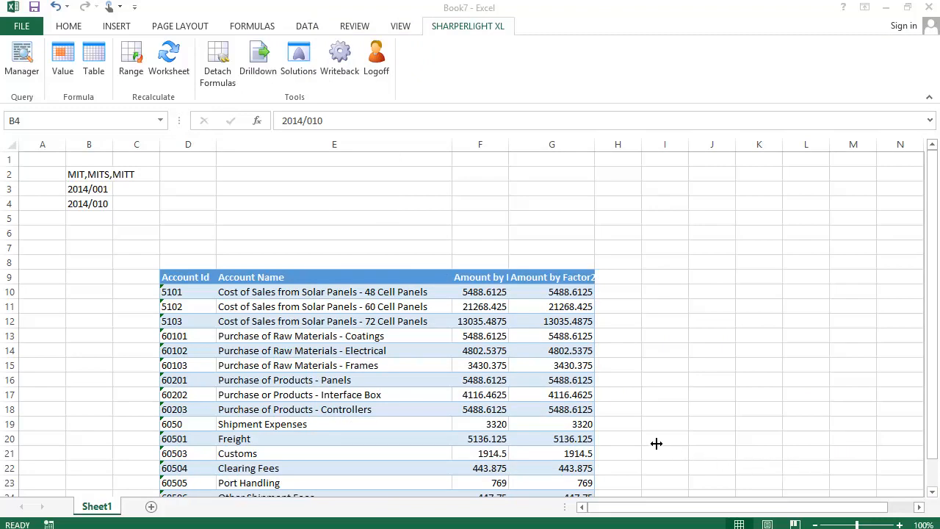
Delete the old table columns under D9:G9 so the query output regenerates, and fit the Current Month column's width.
double_click(508, 144)
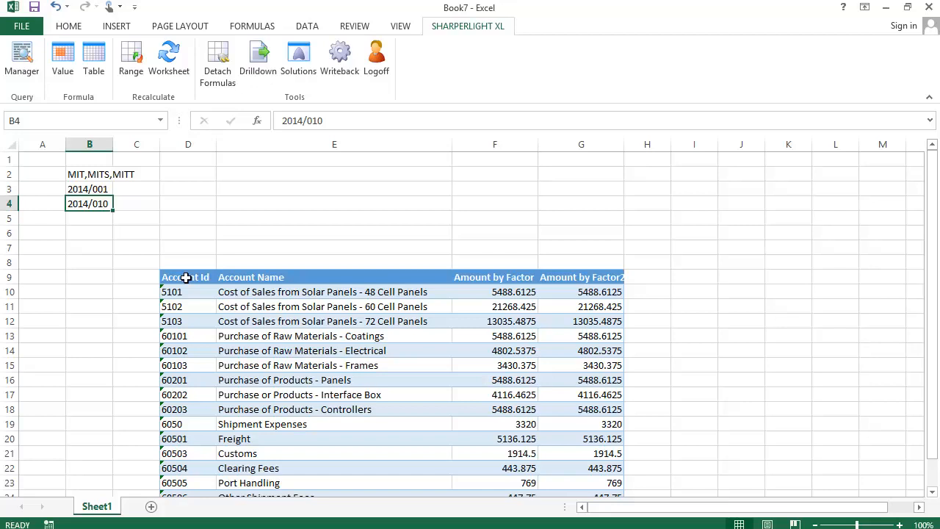
drag(186, 276, 563, 279)
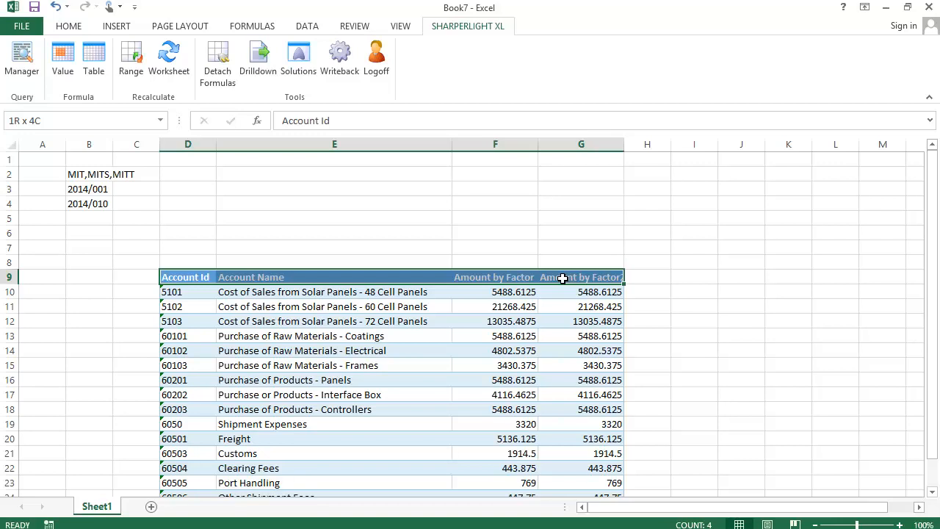
drag(562, 278, 564, 279)
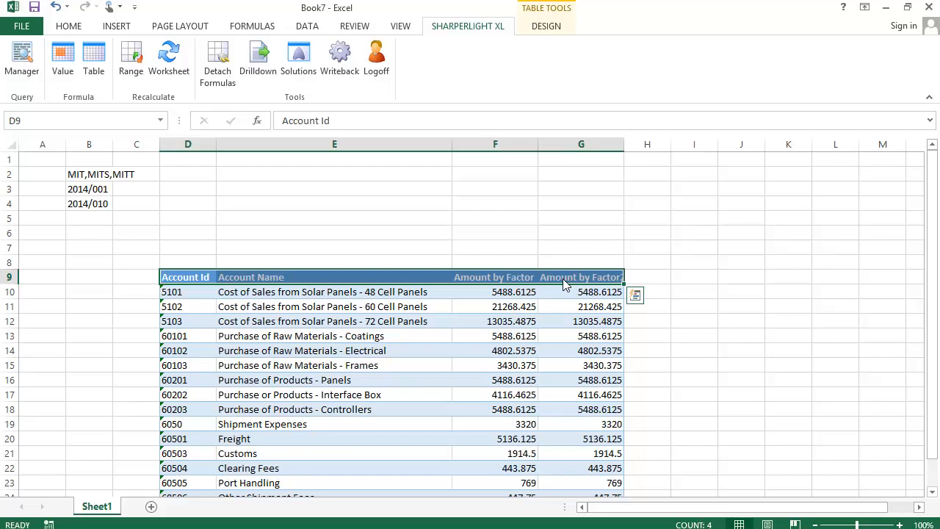
right_click(563, 283)
mouse_move(610, 270)
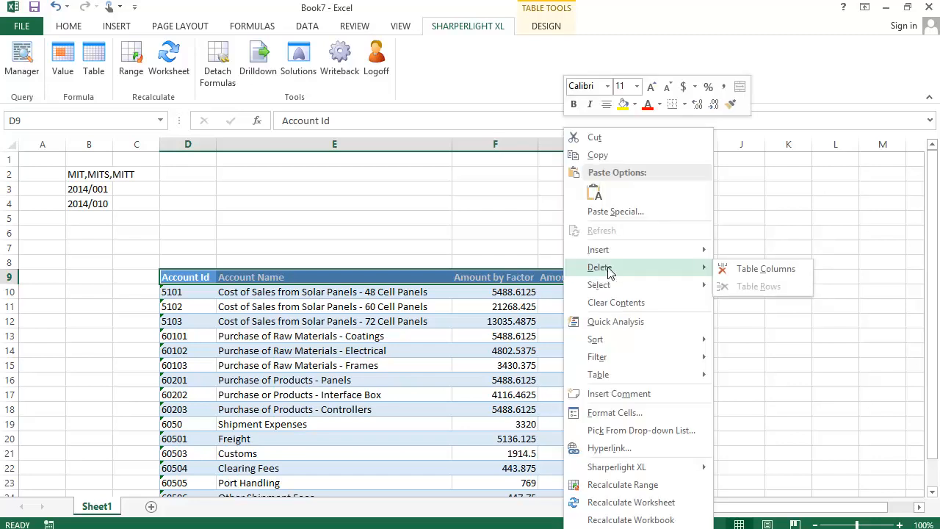
click(738, 270)
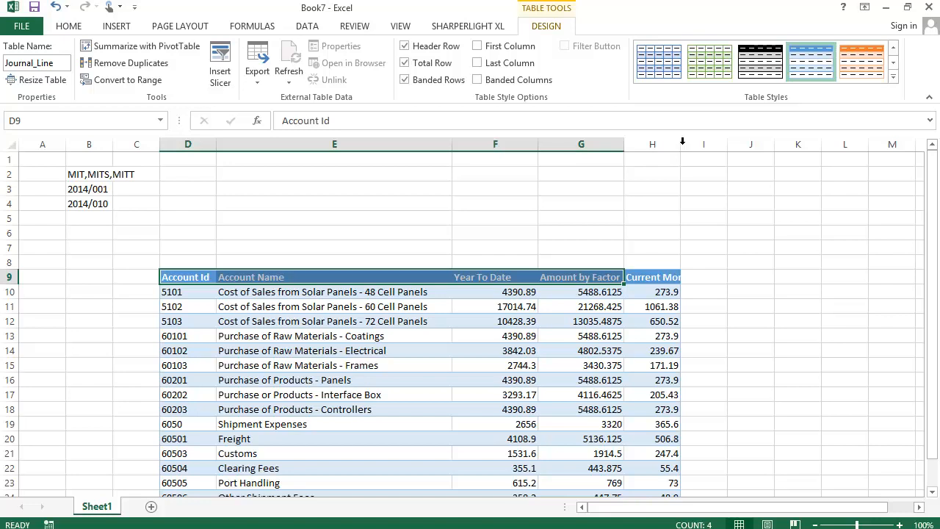
double_click(683, 141)
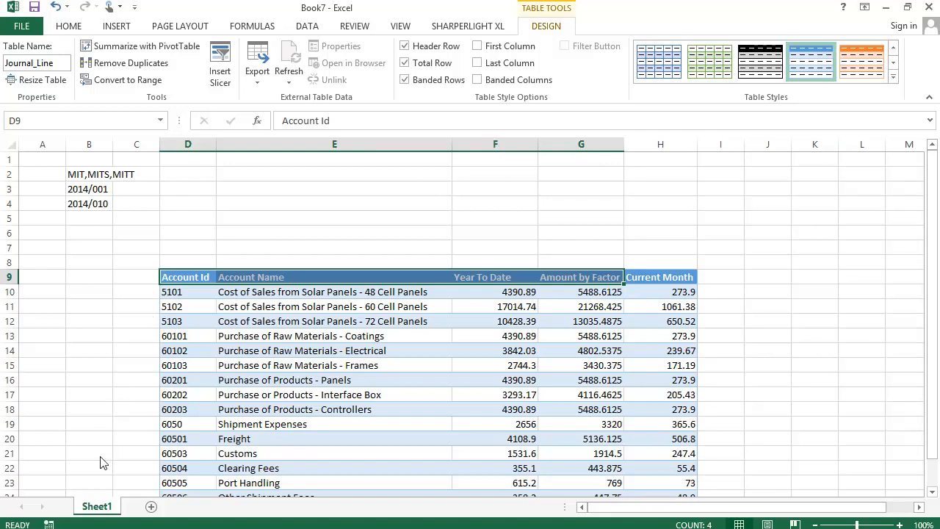
Insert a new blank worksheet before Sheet1.
right_click(97, 506)
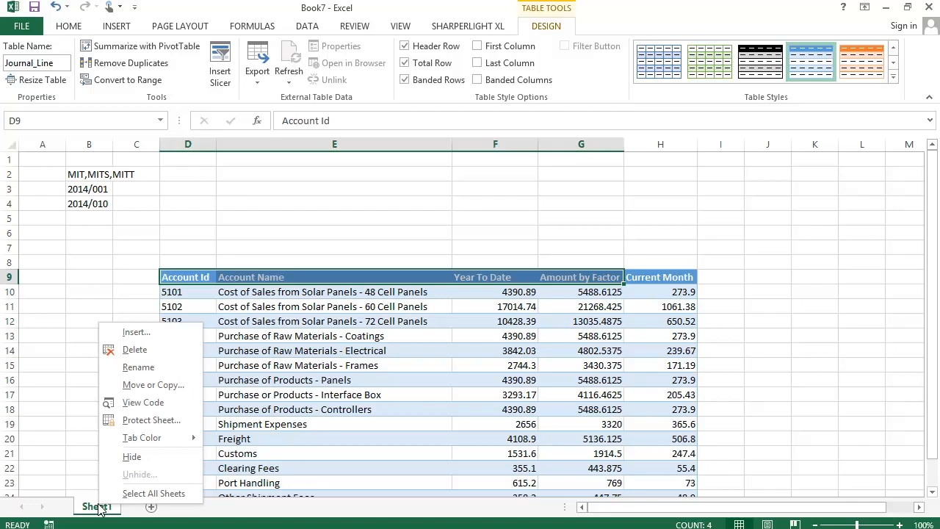
click(133, 334)
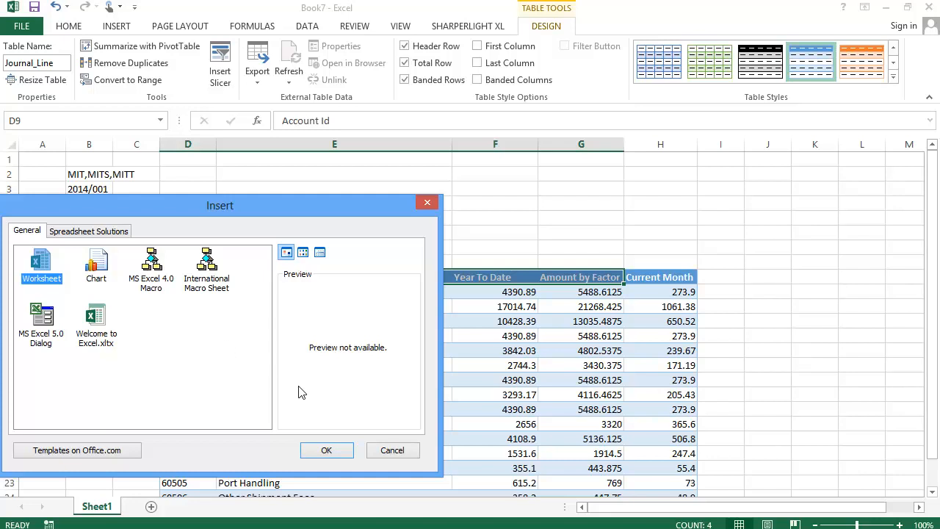
click(323, 453)
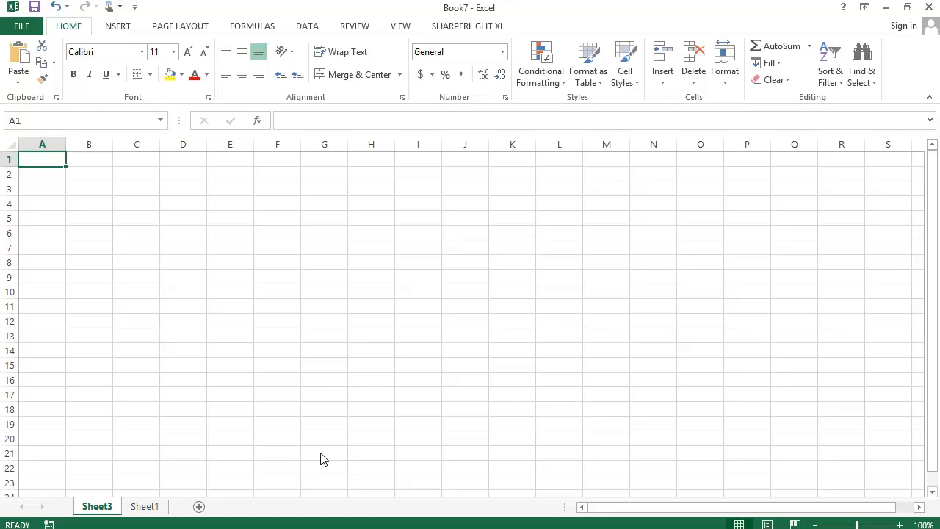
Copy the Account Id and Account Name range D9:E24 from Sheet1 into Sheet3 at D9 as values, and fit both column widths.
click(140, 506)
drag(209, 279, 257, 457)
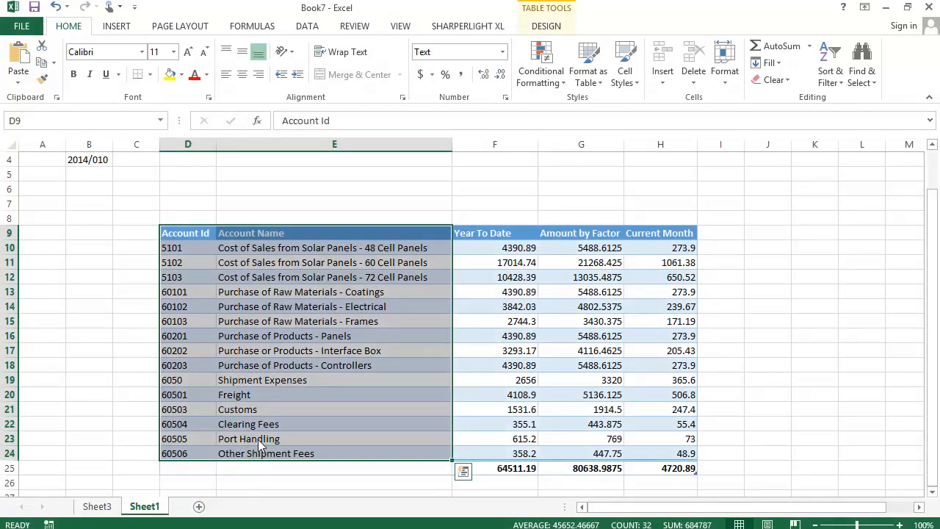
right_click(257, 439)
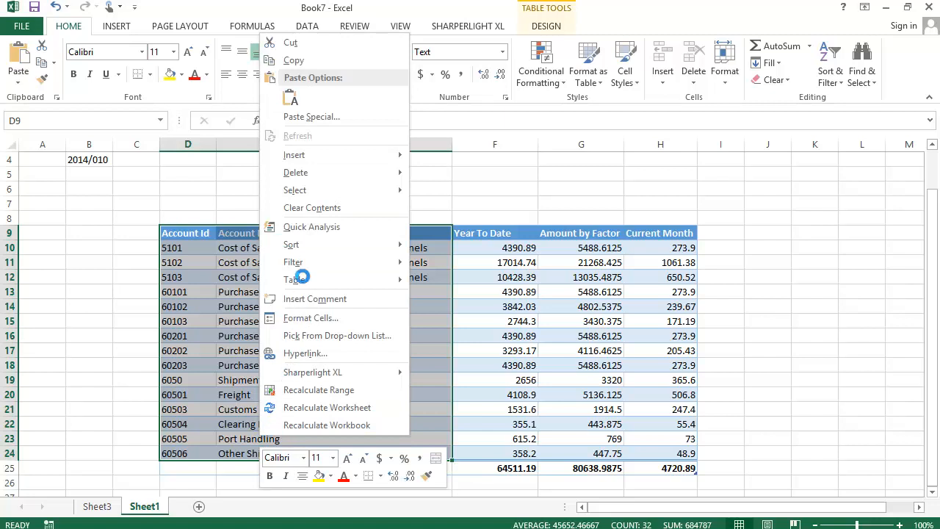
click(309, 61)
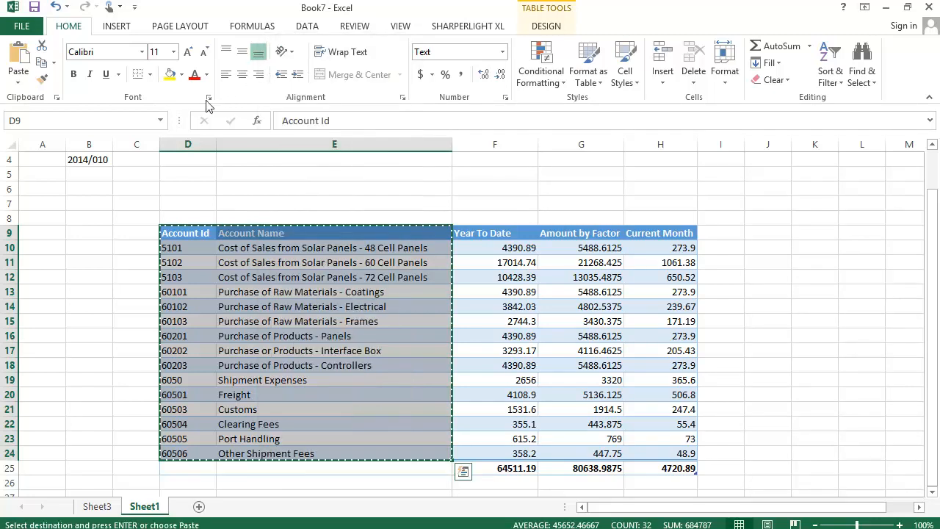
click(103, 506)
right_click(184, 279)
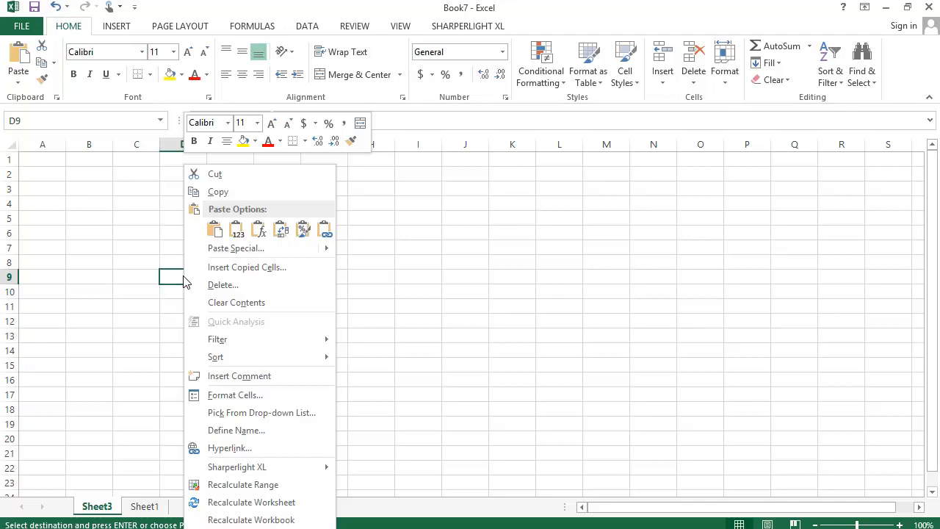
mouse_move(236, 251)
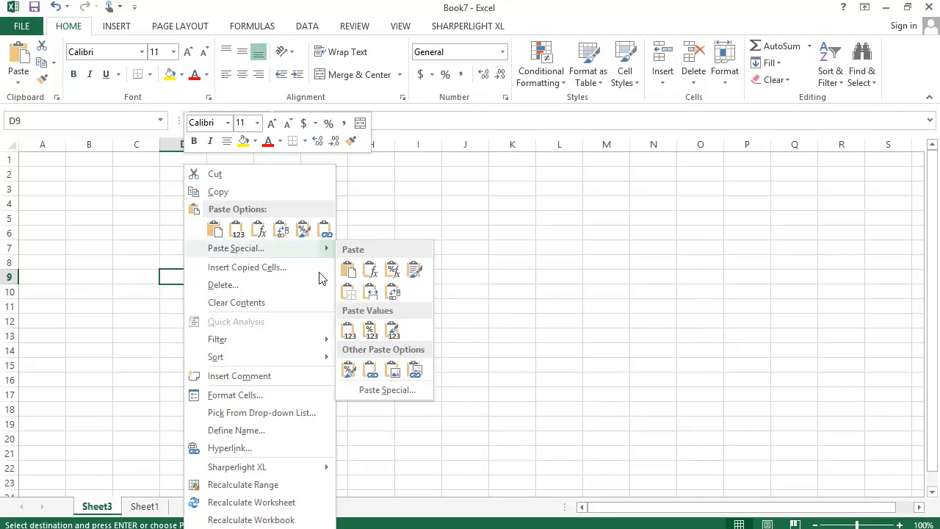
click(348, 330)
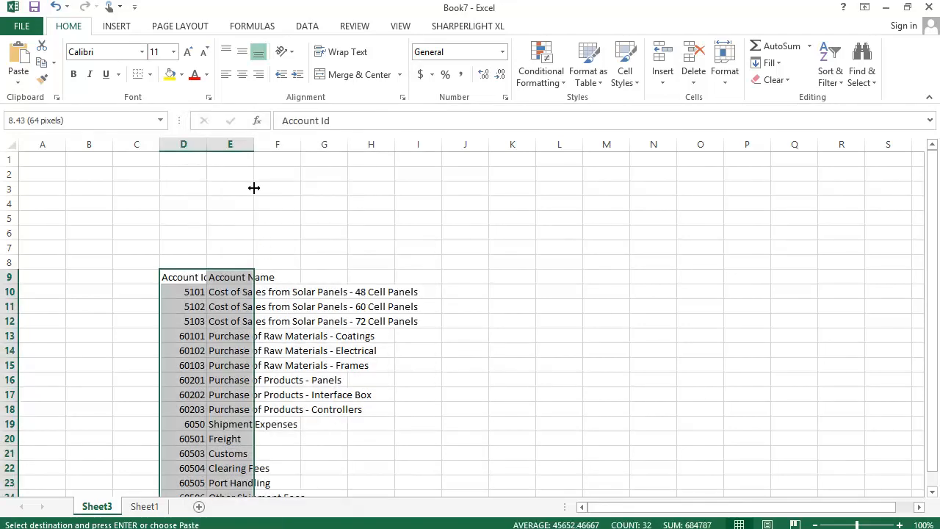
double_click(254, 144)
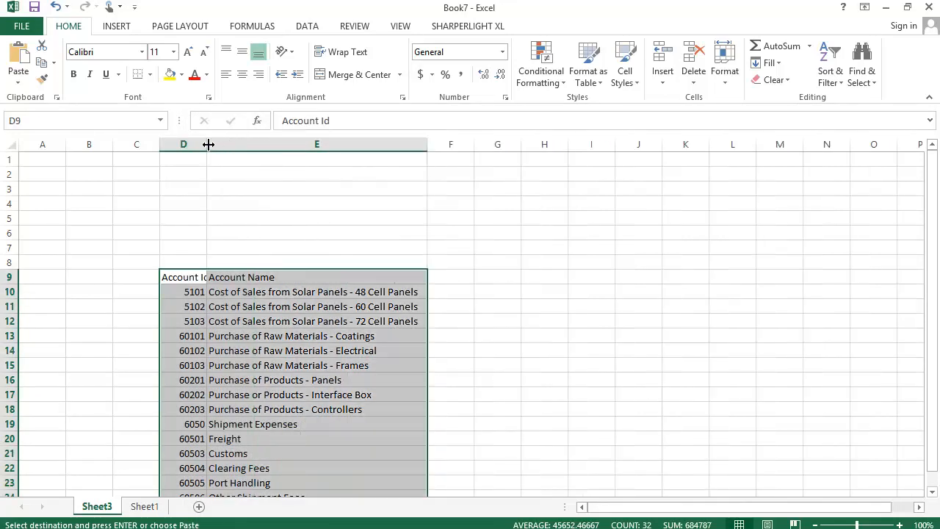
double_click(209, 144)
On Sheet3, enter the company code MIT in B2 and the period 2014/006 in B3.
click(92, 177)
text(MI)
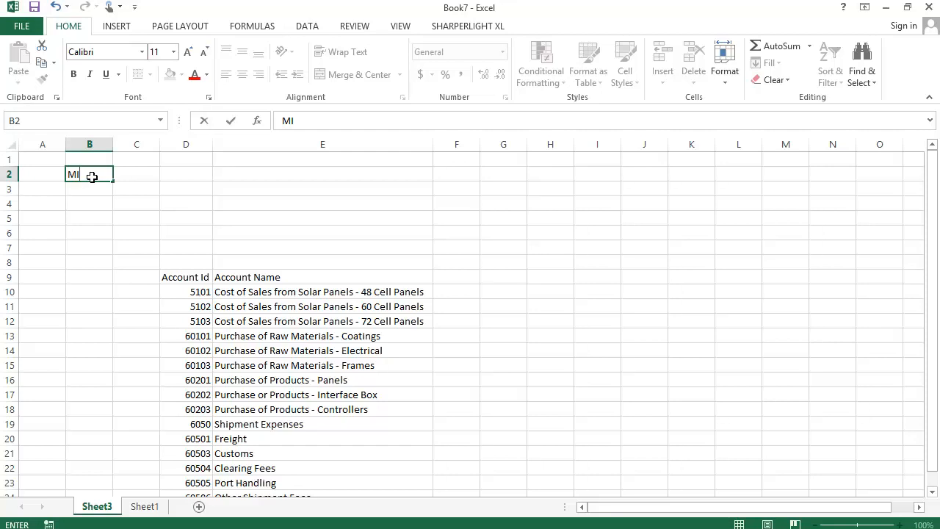
text(T)
key(Return)
text(2014/00)
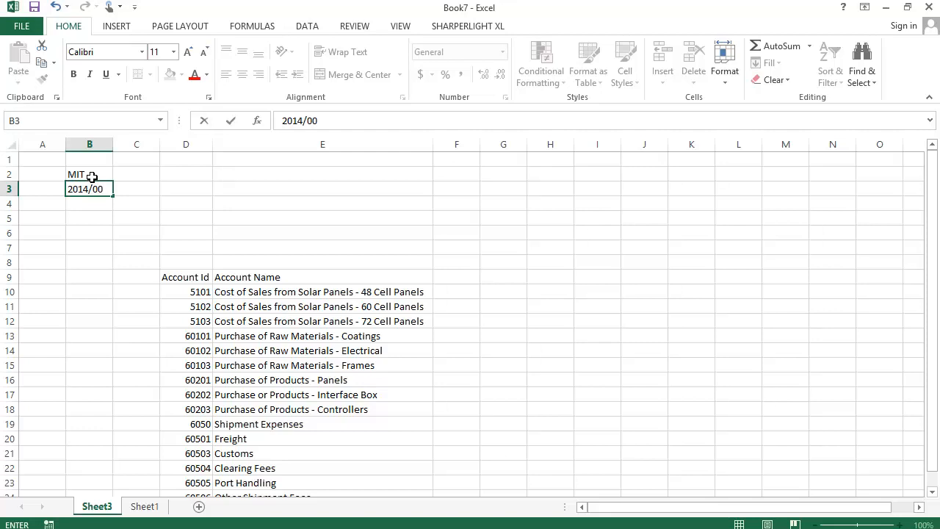
text(6)
key(Return)
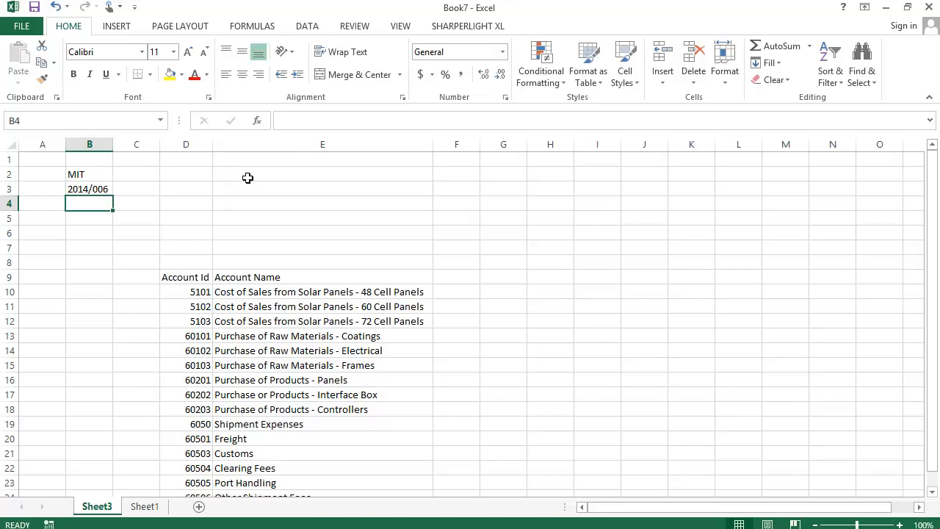
In H4, derive the year's first period from B3 with the formula =LEFT(B3,4)&"/001".
click(553, 203)
text(=left)
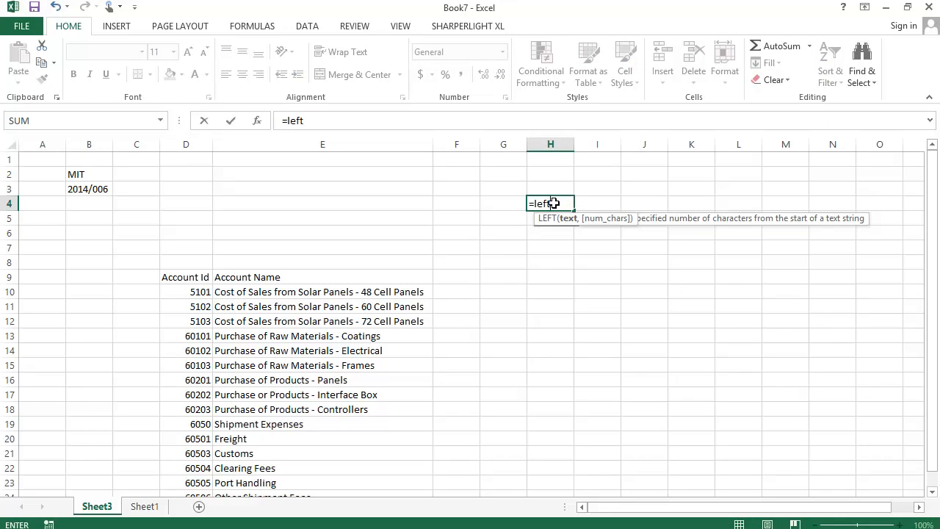
text(()
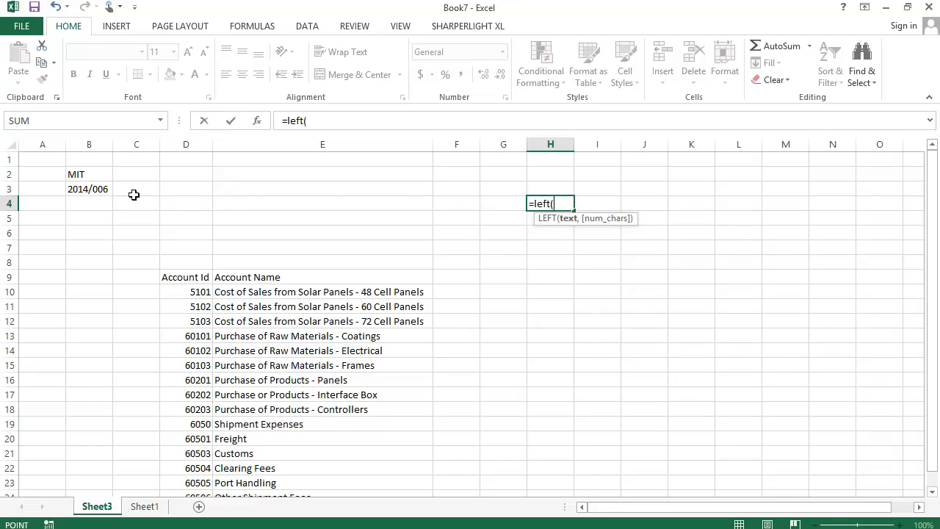
click(102, 189)
text(,4)&"/001")
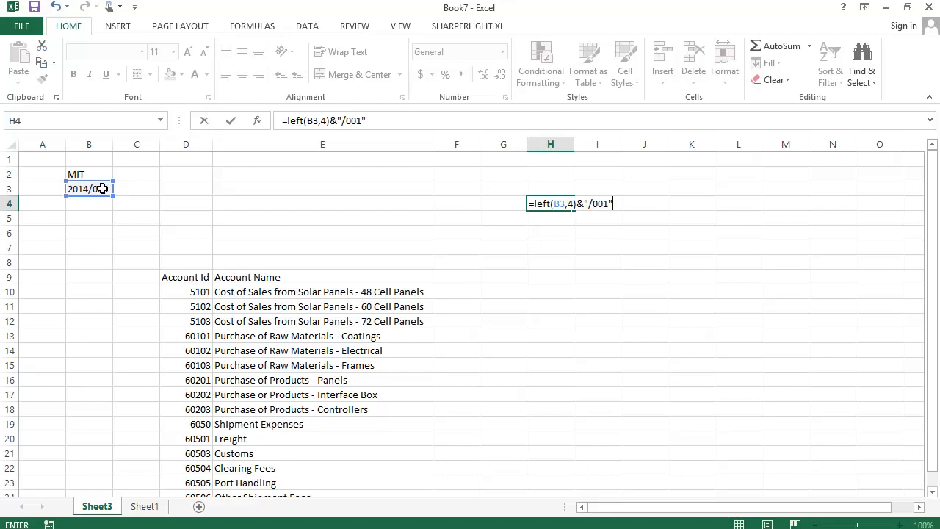
key(Return)
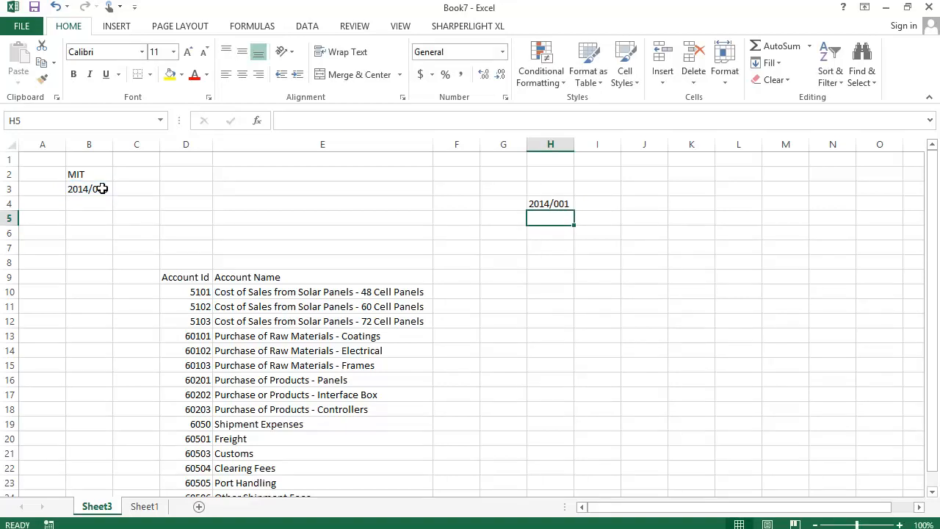
Enter the headings Current Month in G7 and Year To Date in H7, and widen columns G and H.
click(494, 246)
text(Current Mont)
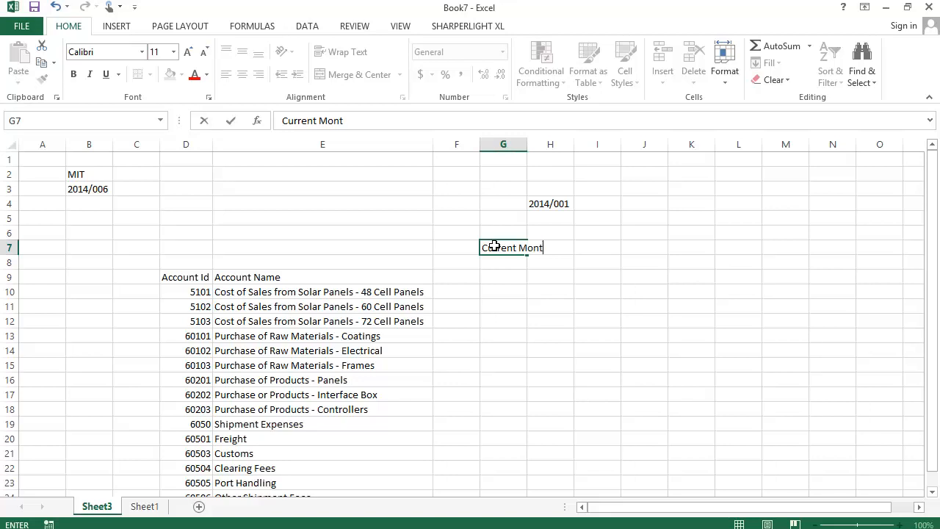
key(Tab)
text(Year To Date)
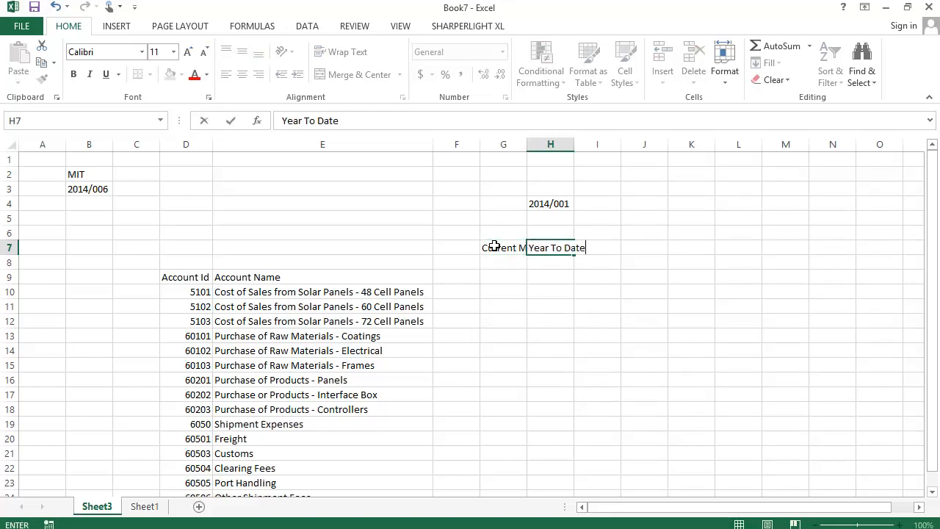
key(Return)
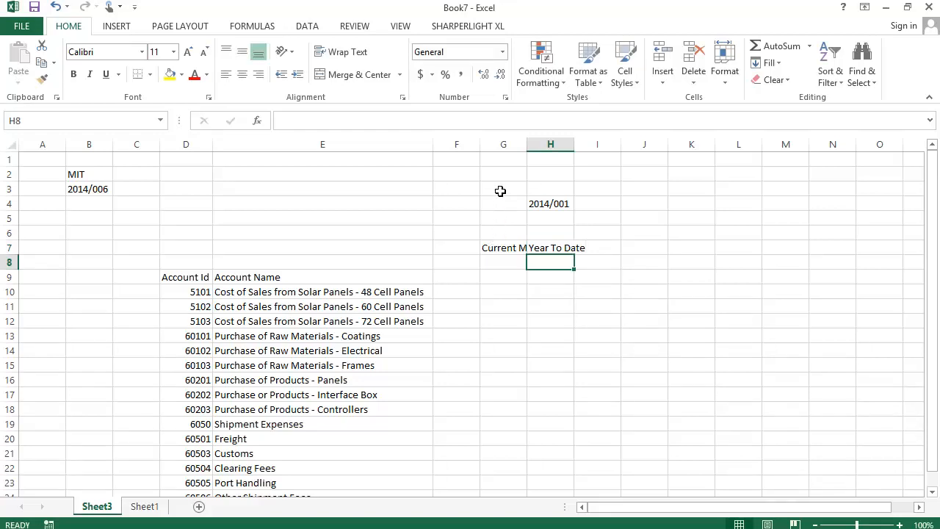
click(520, 143)
drag(520, 143, 600, 144)
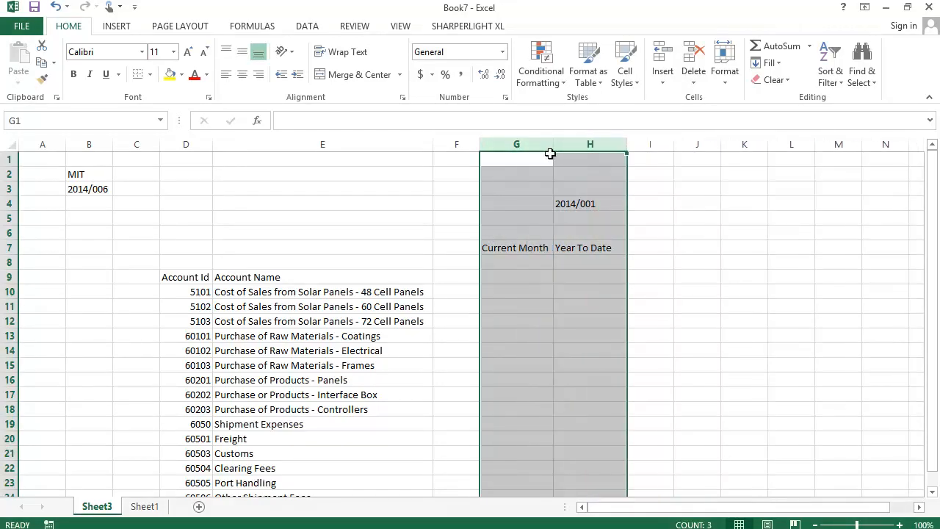
Start a Sharperlight value formula query in cell G10 and keep its query mode as Aggregation.
click(494, 292)
click(445, 27)
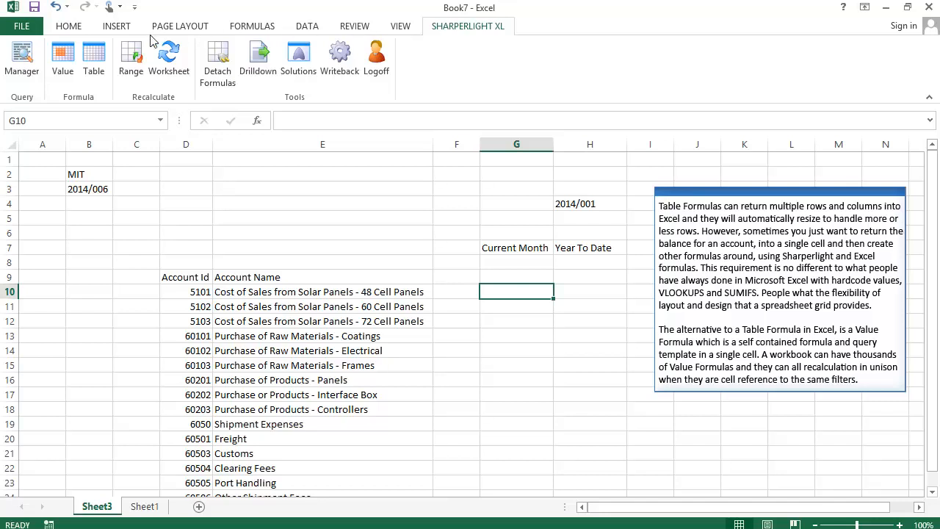
click(65, 66)
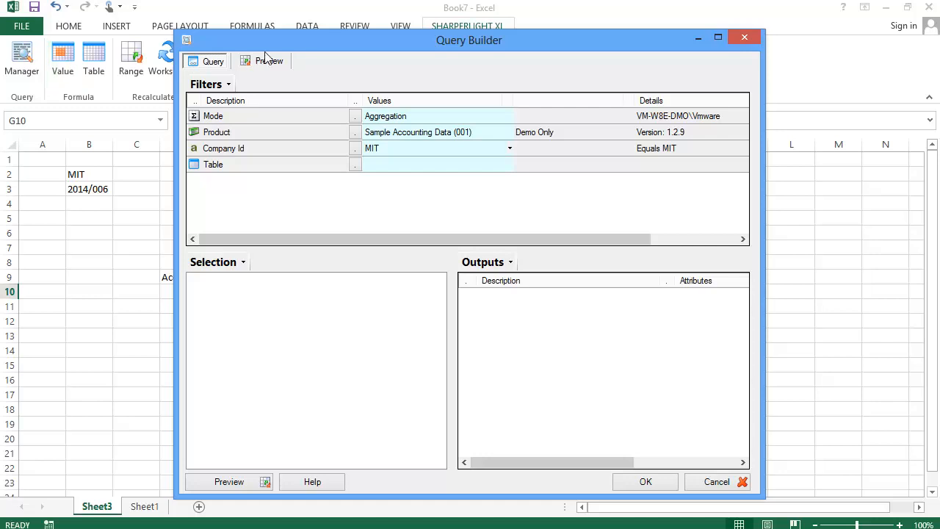
drag(281, 43, 478, 31)
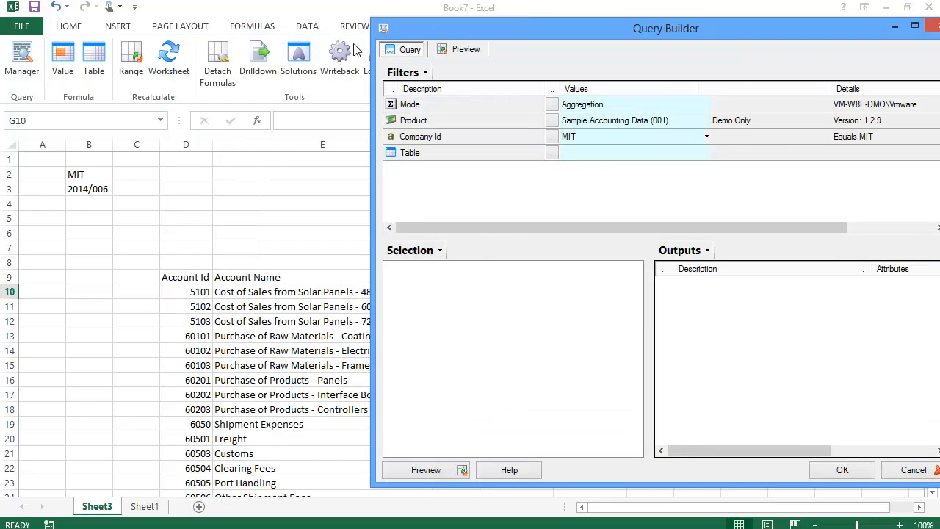
click(552, 105)
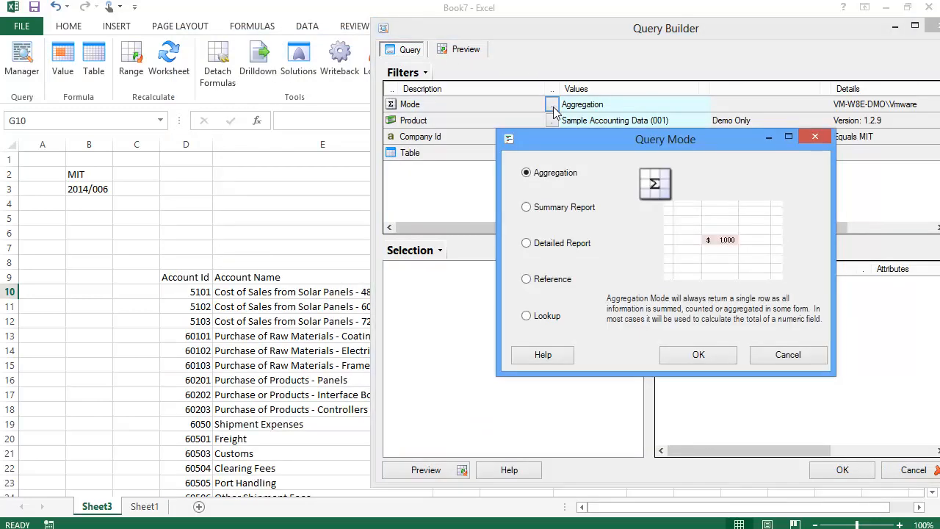
click(698, 355)
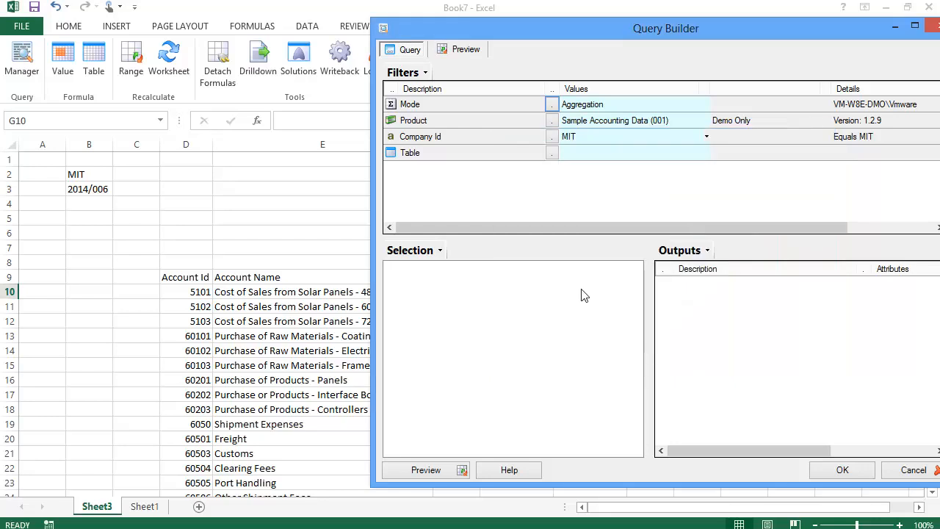
Link the query's Company Id filter to cell $B$2 and choose the Financial table Journal Line.
click(570, 141)
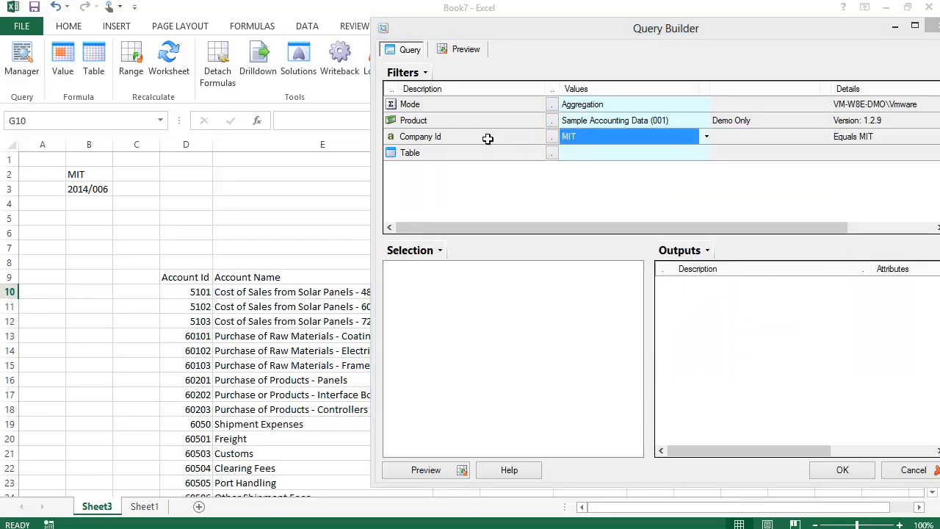
click(96, 176)
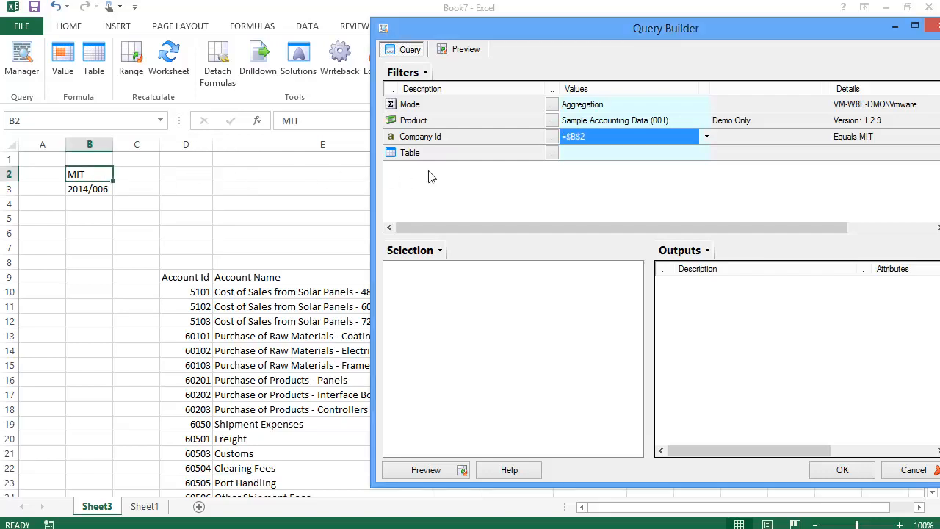
click(552, 153)
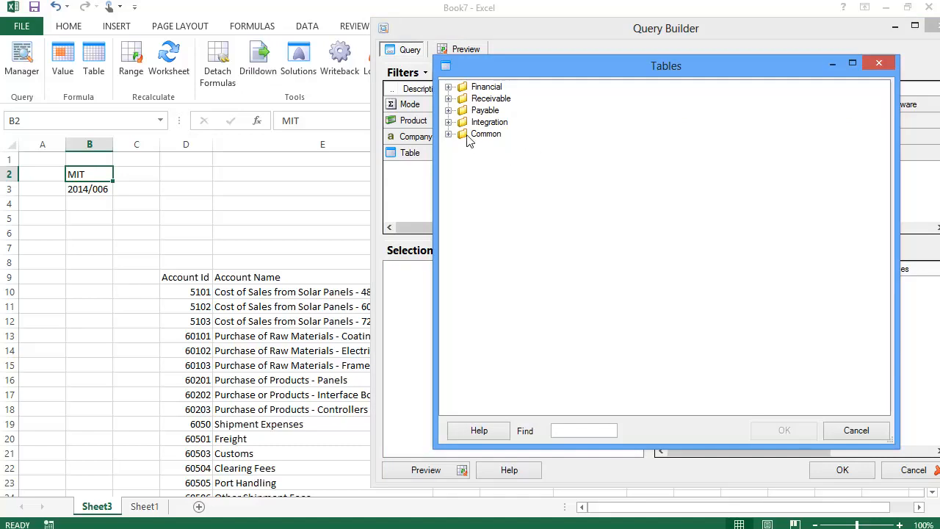
click(448, 87)
double_click(493, 102)
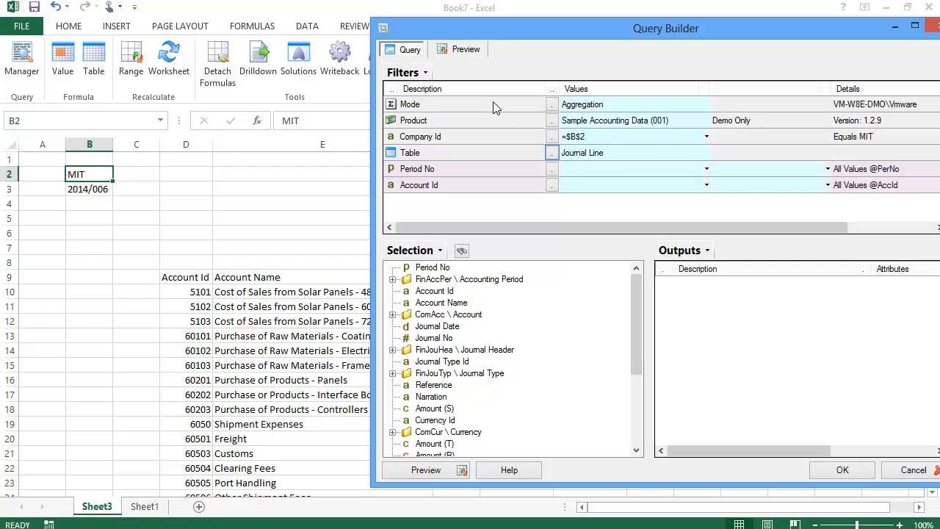
Link the Period No filter to cell $B$3 and the Account Id filter to $D10.
click(573, 169)
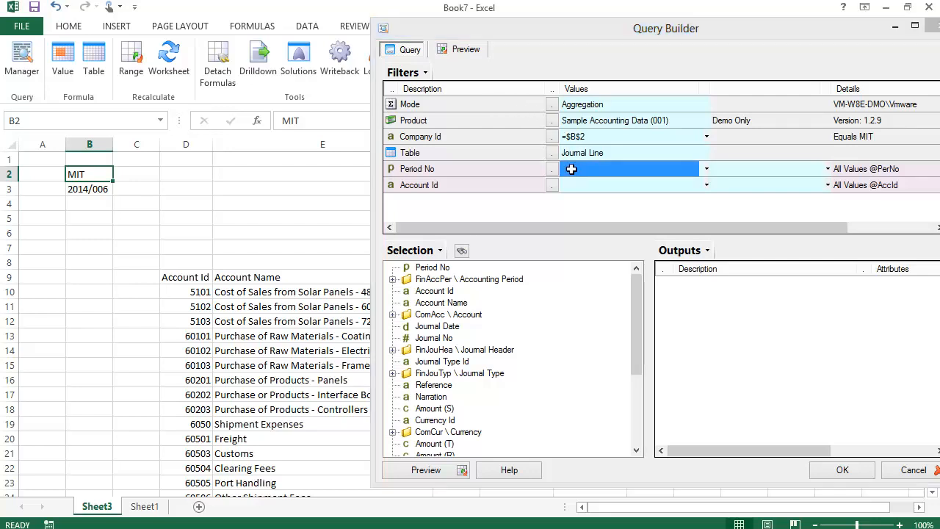
click(86, 190)
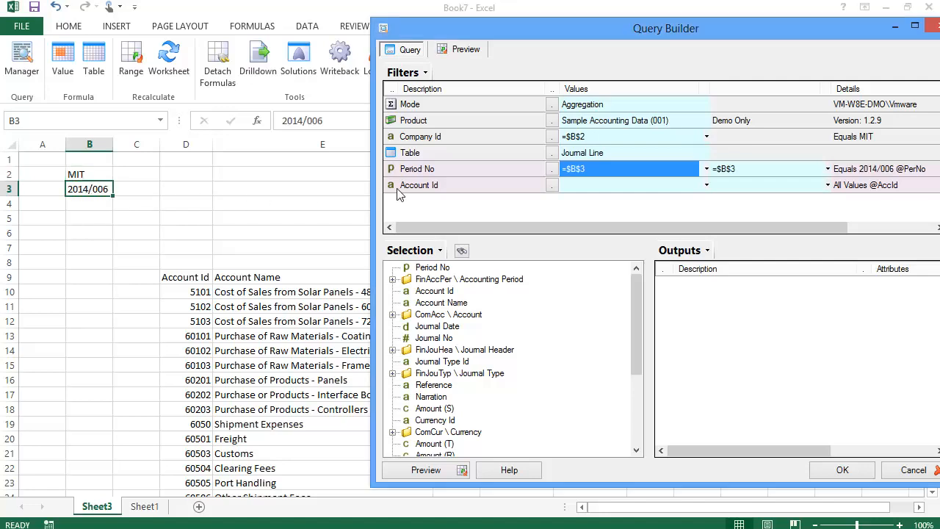
click(573, 187)
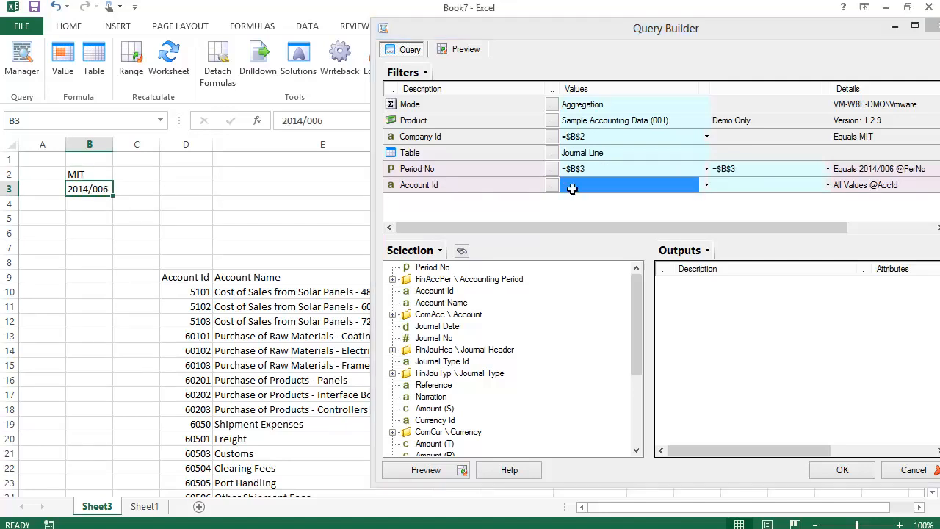
click(197, 292)
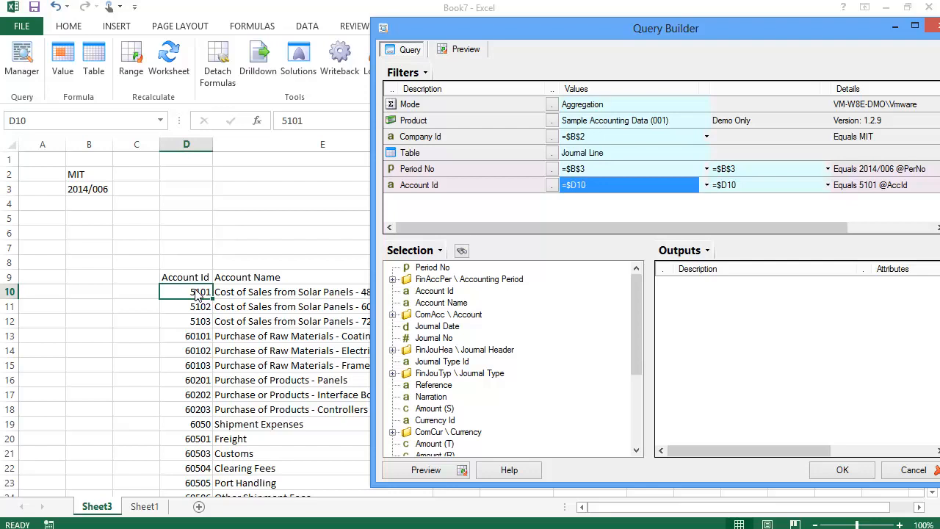
Add Amount (S) as the query output and insert the value formula into G10.
click(436, 411)
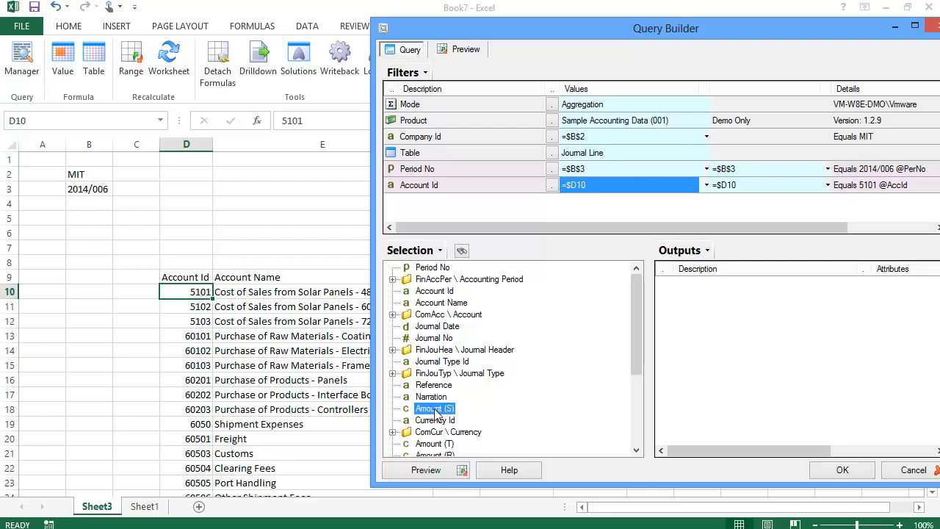
double_click(436, 410)
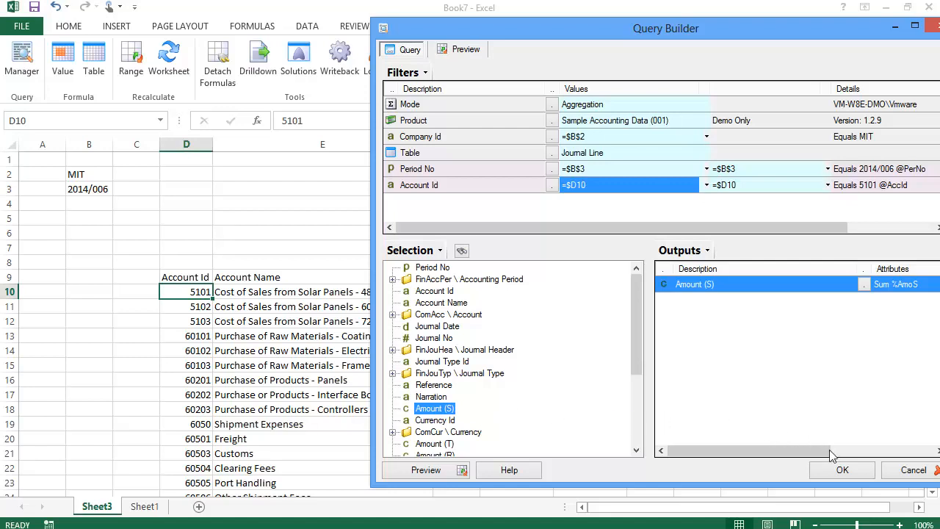
click(842, 470)
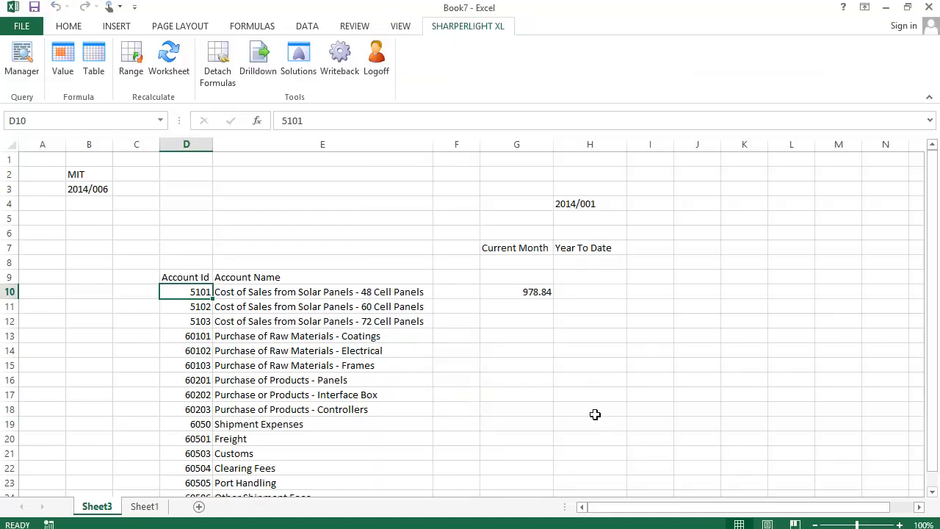
Copy the Current Month formula in G10 and paste it as formulas only into G11:G24.
click(533, 290)
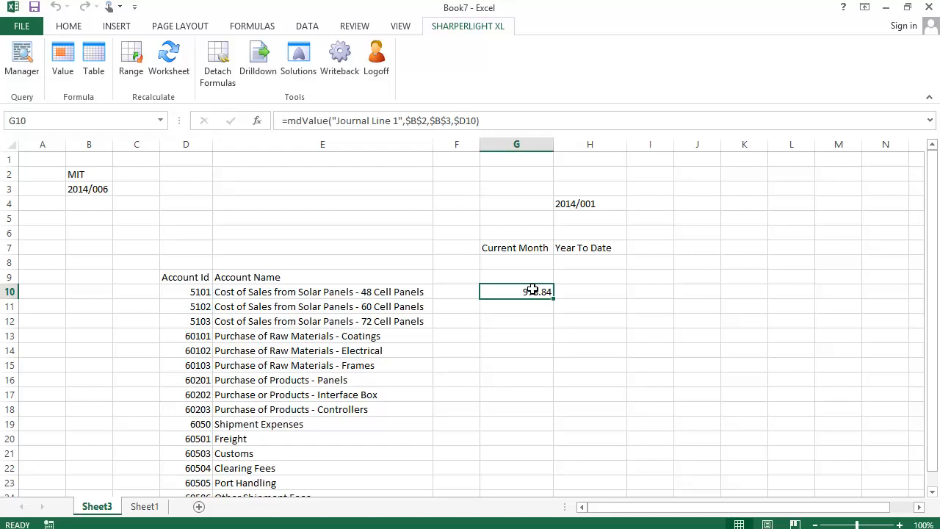
double_click(532, 291)
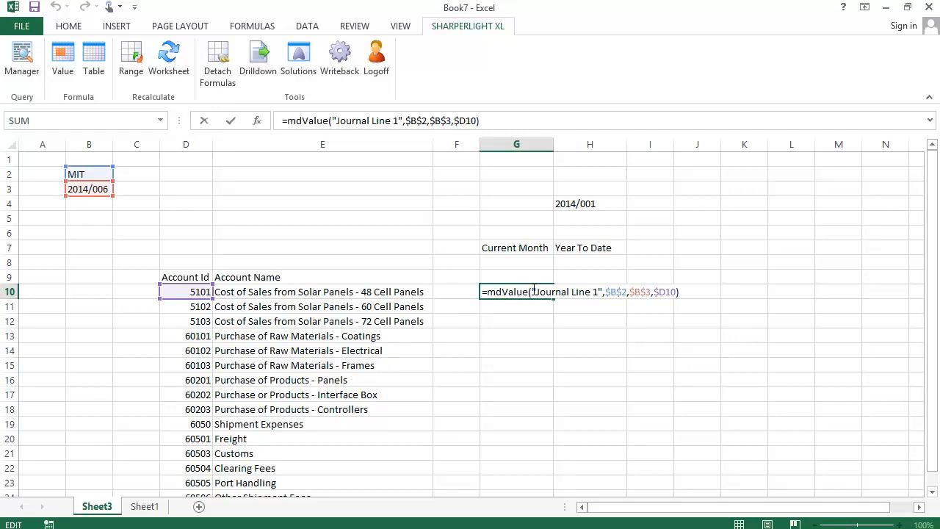
right_click(506, 291)
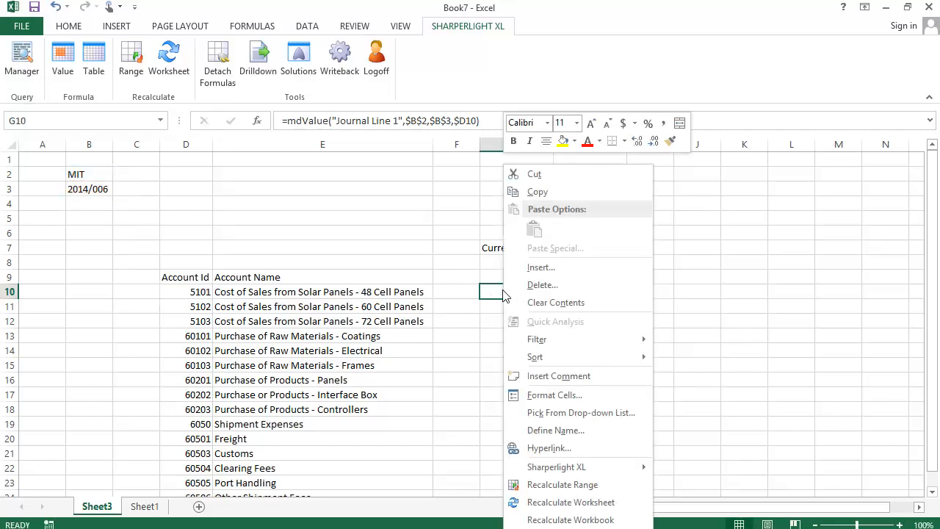
click(523, 192)
drag(507, 304, 513, 438)
drag(513, 440, 514, 456)
right_click(514, 455)
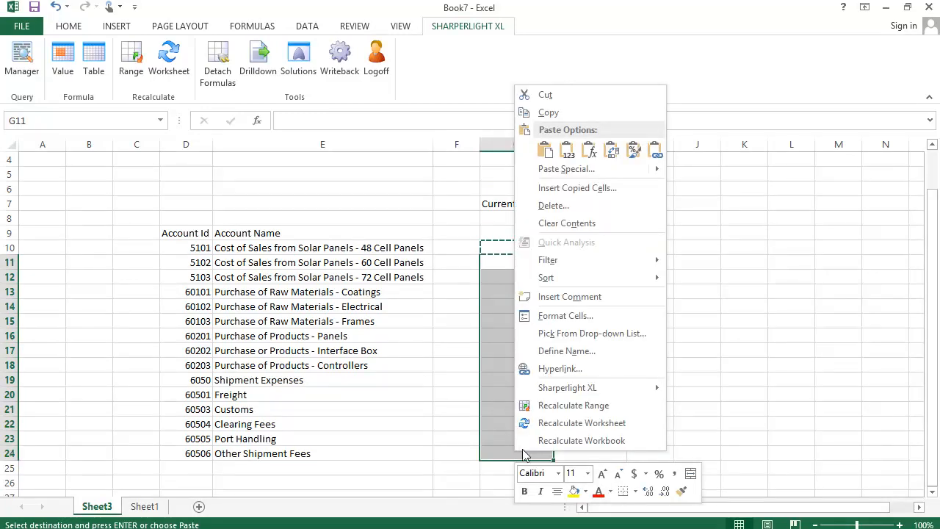
click(588, 151)
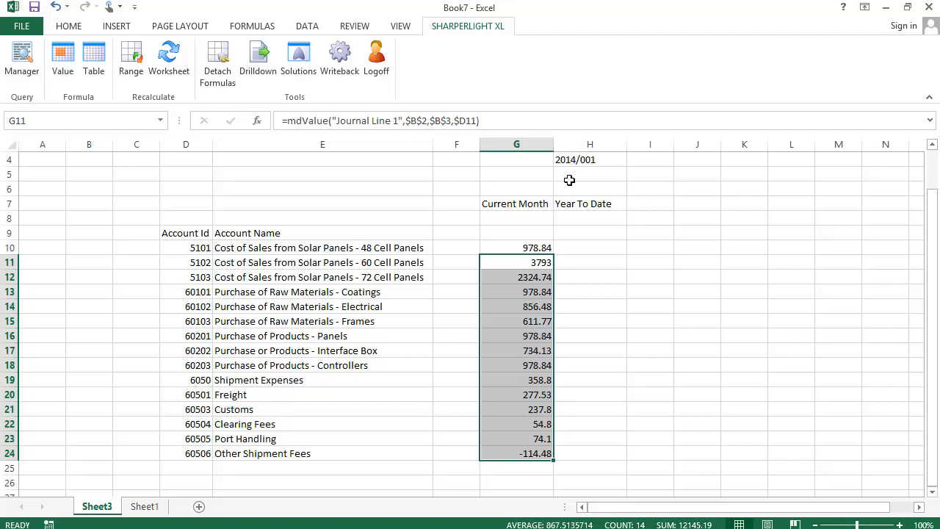
Start a value formula query in H10 with Company Id linked to $B$2 and Journal Line as its table.
click(566, 247)
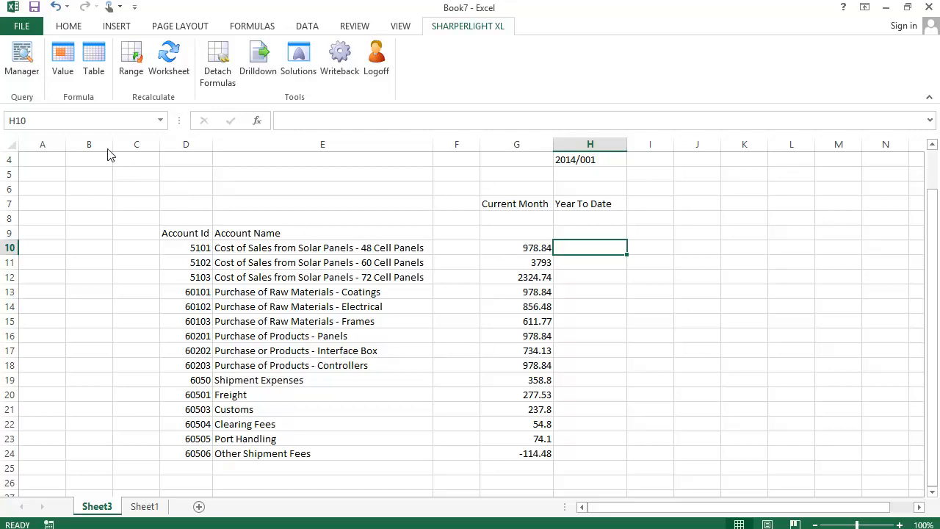
click(70, 65)
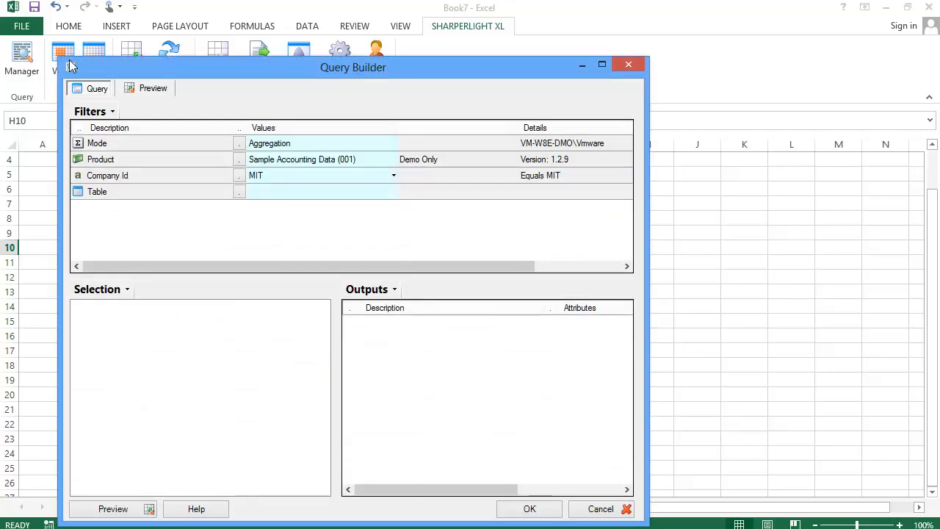
drag(132, 69, 666, 71)
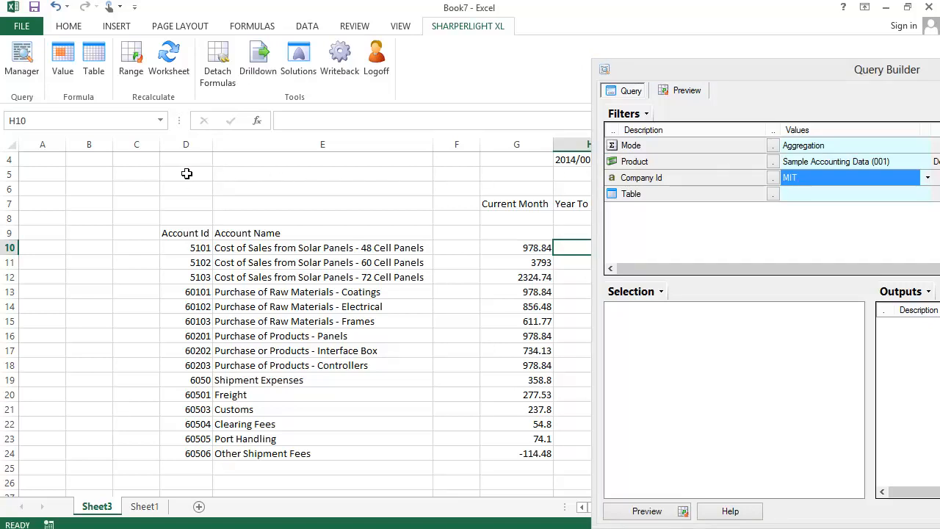
click(98, 167)
scroll(98, 166, up, 1)
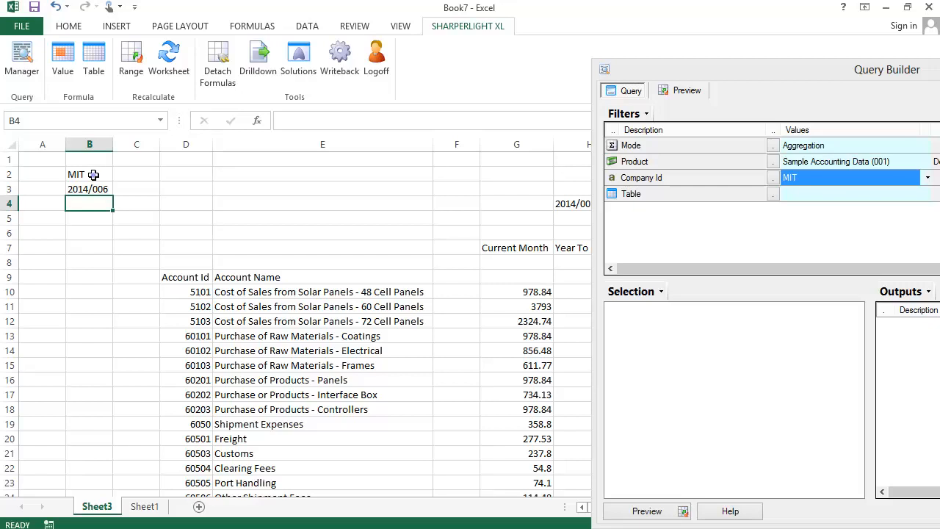
click(93, 175)
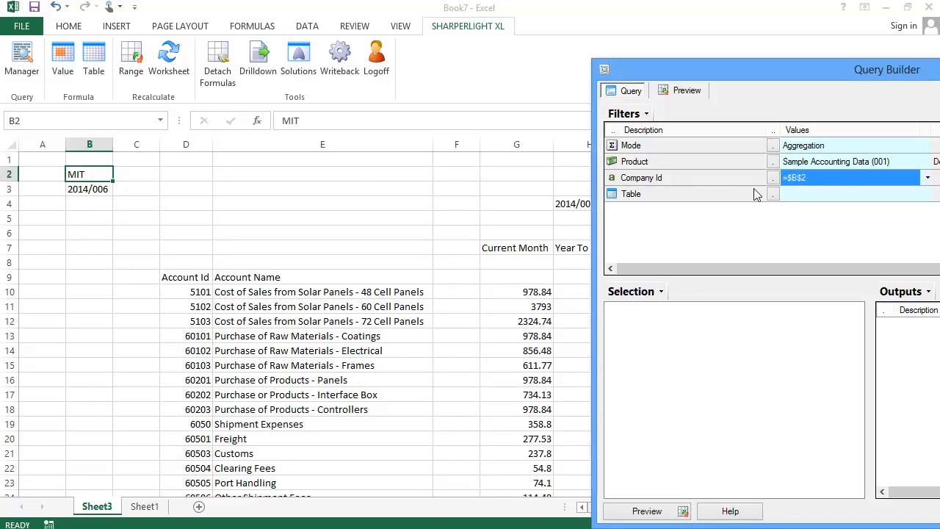
click(773, 198)
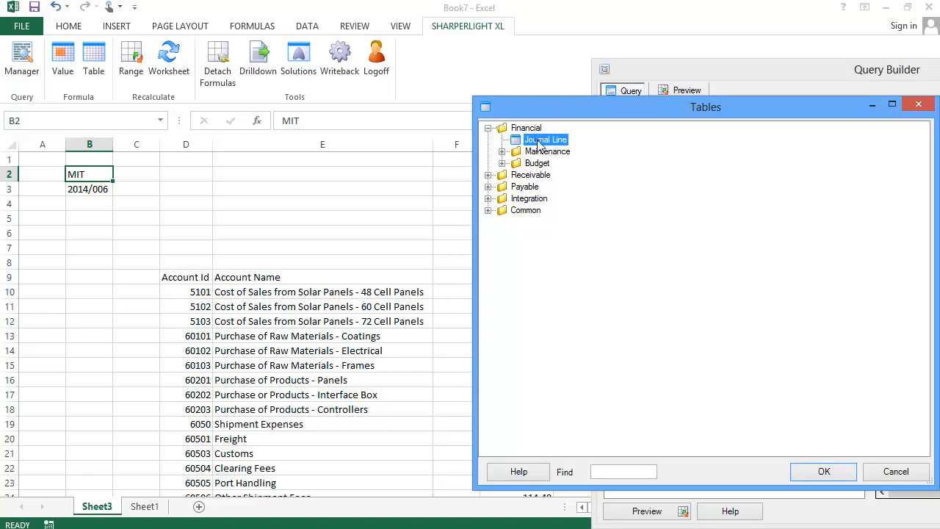
double_click(546, 139)
Set the Period No filter to a range from cell H$4 to cell $B$3.
click(793, 210)
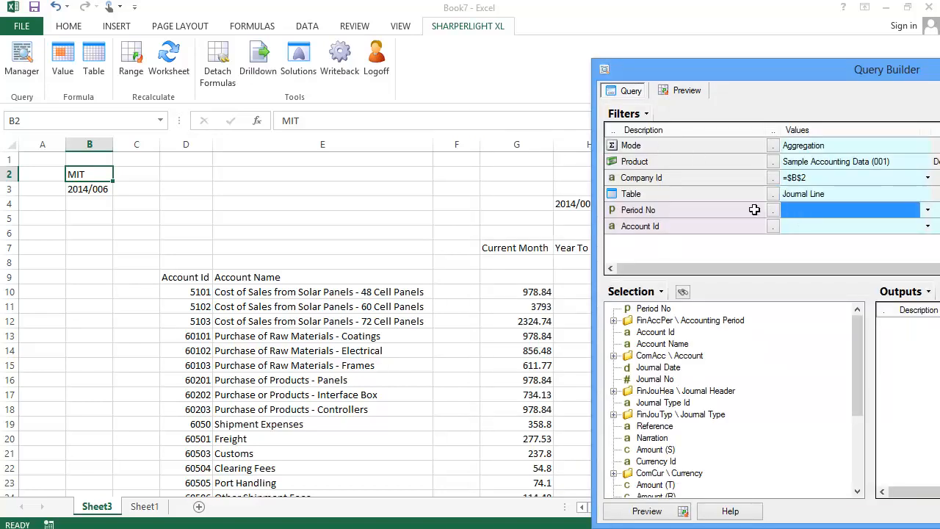
click(574, 205)
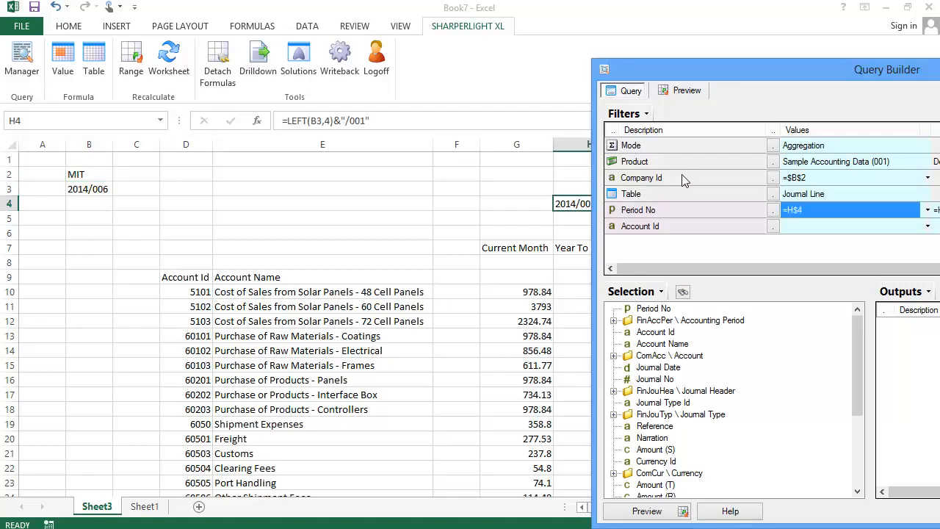
drag(728, 73, 529, 53)
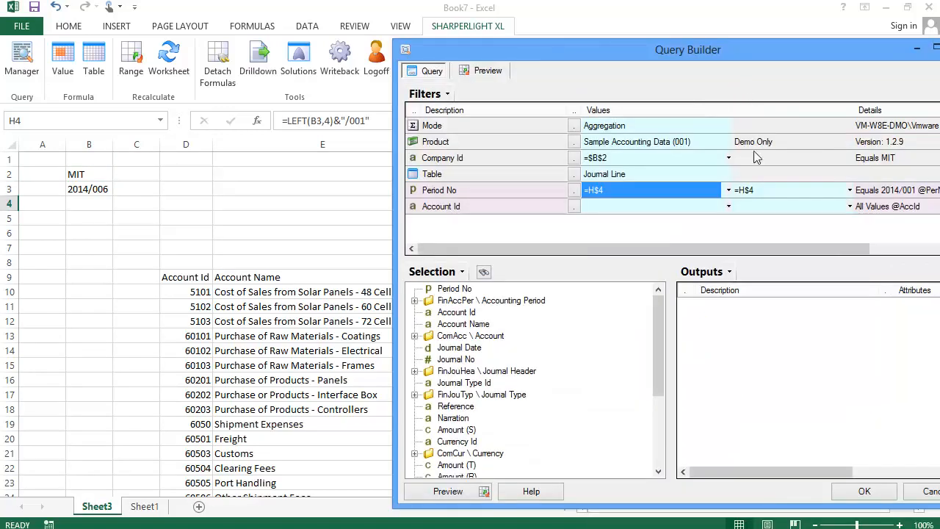
click(749, 191)
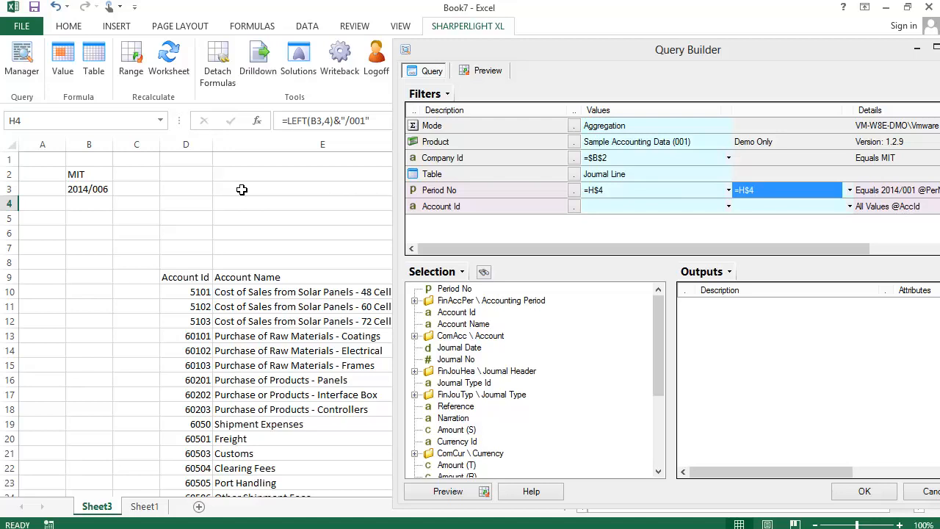
click(88, 190)
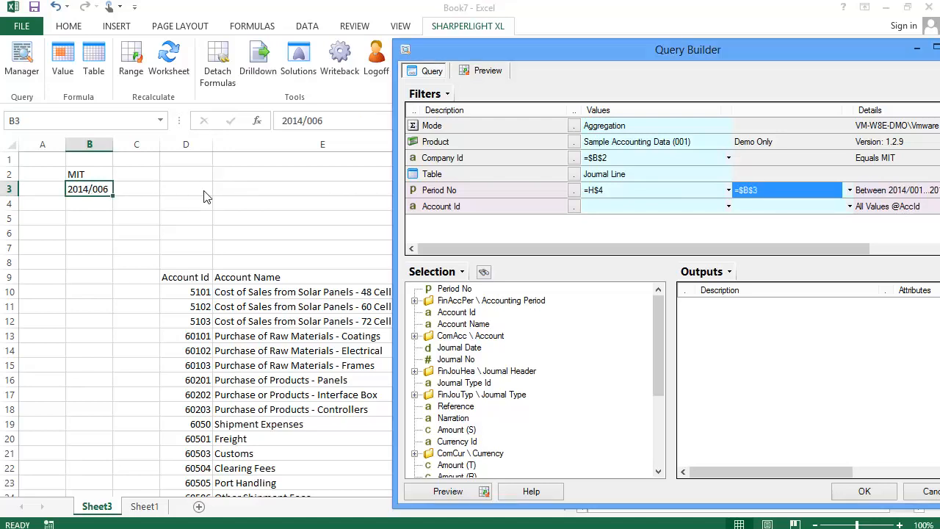
Link the Account Id filter to $D10, output Amount (S), and insert the Year To Date formula into H10.
click(599, 208)
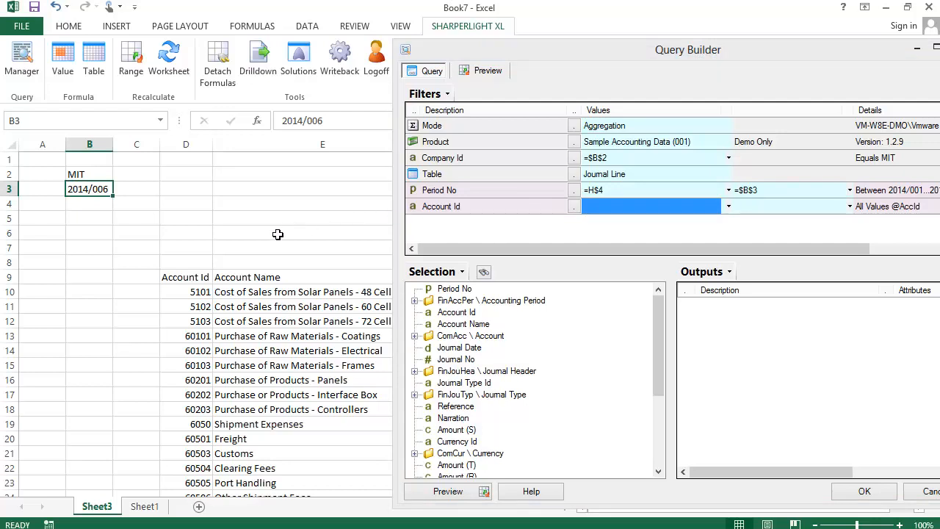
click(193, 293)
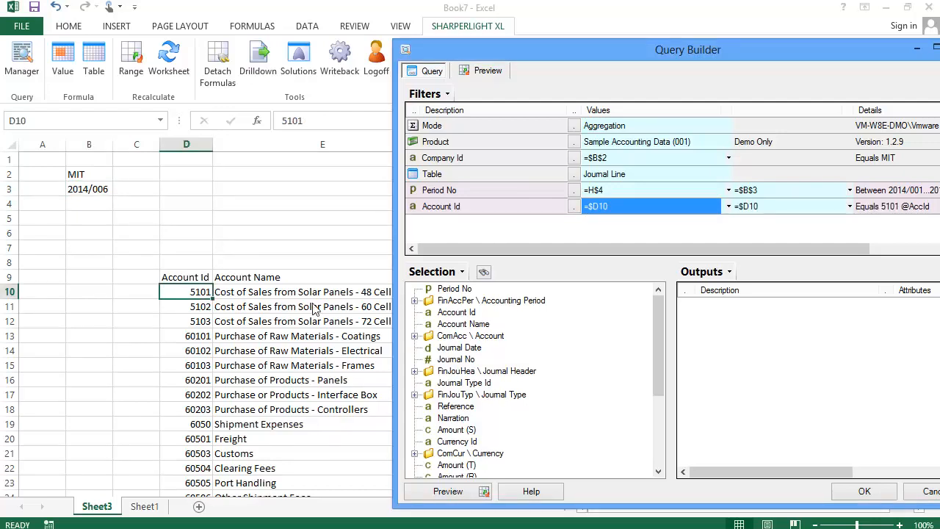
click(453, 431)
double_click(453, 431)
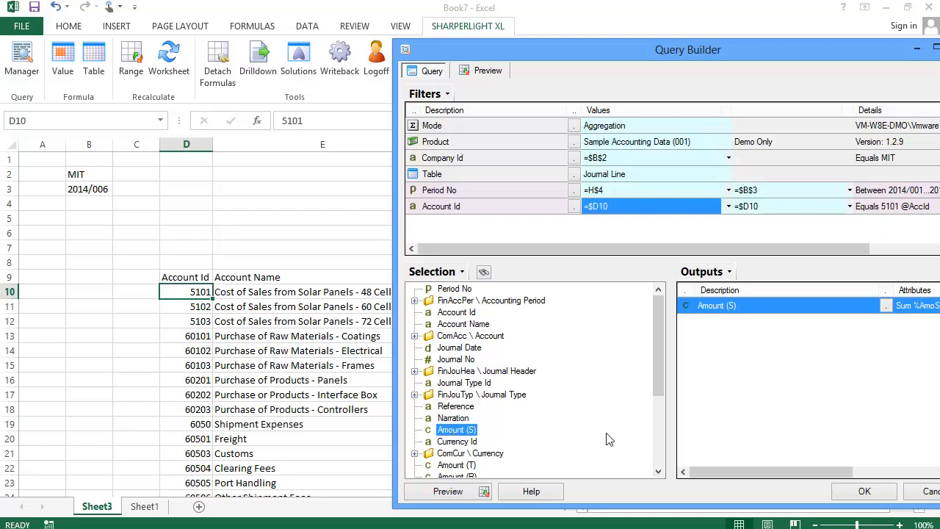
click(864, 491)
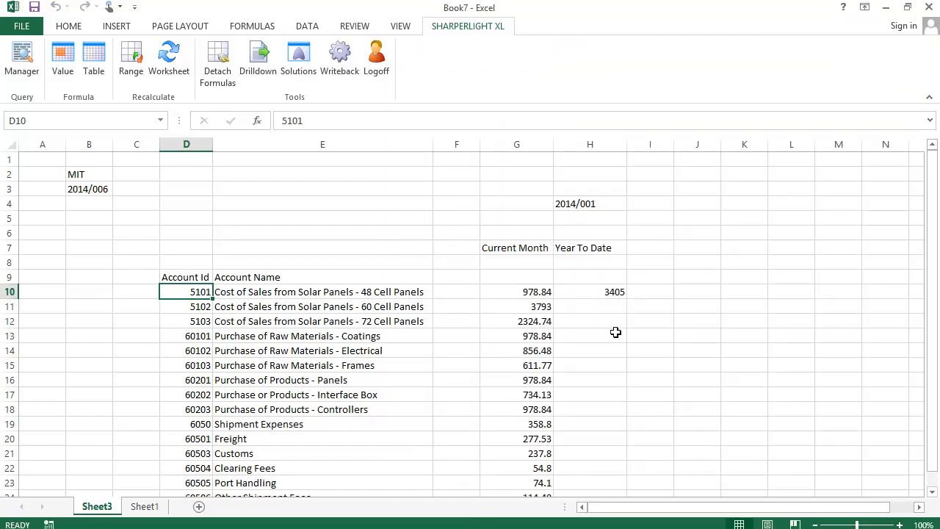
Copy the Year To Date formula in H10 and paste it as formulas only into H11:H24.
right_click(611, 291)
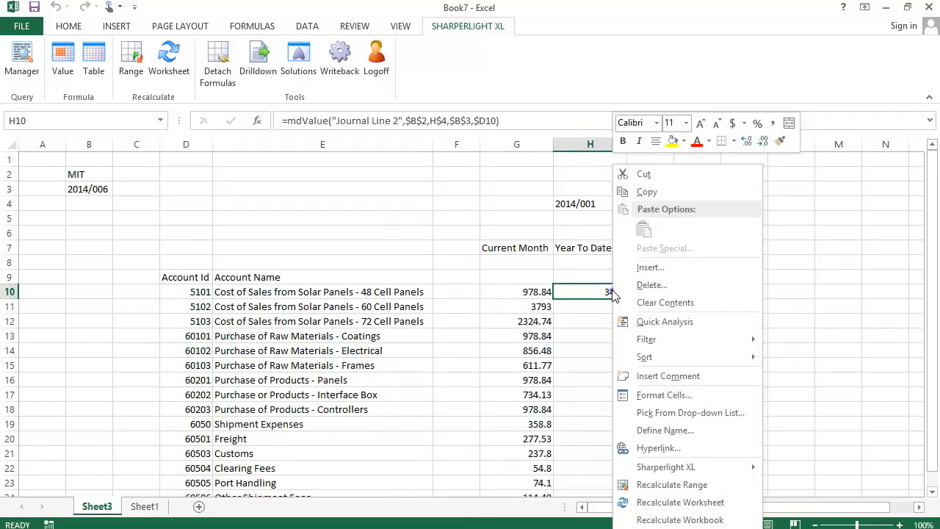
click(648, 192)
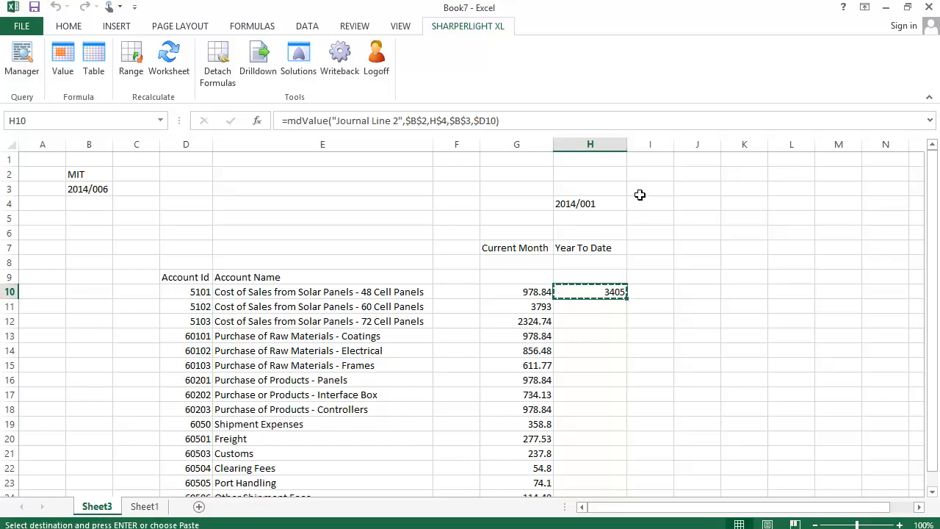
drag(608, 304, 594, 462)
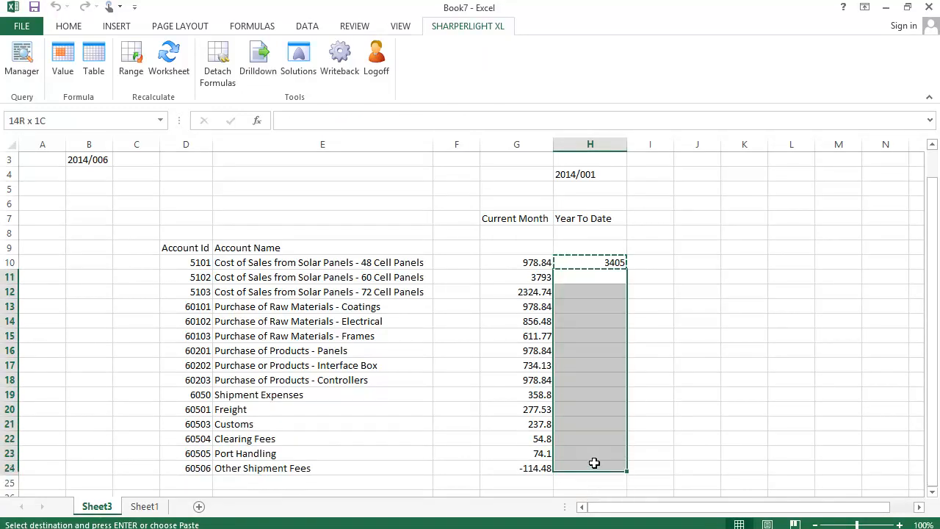
right_click(594, 463)
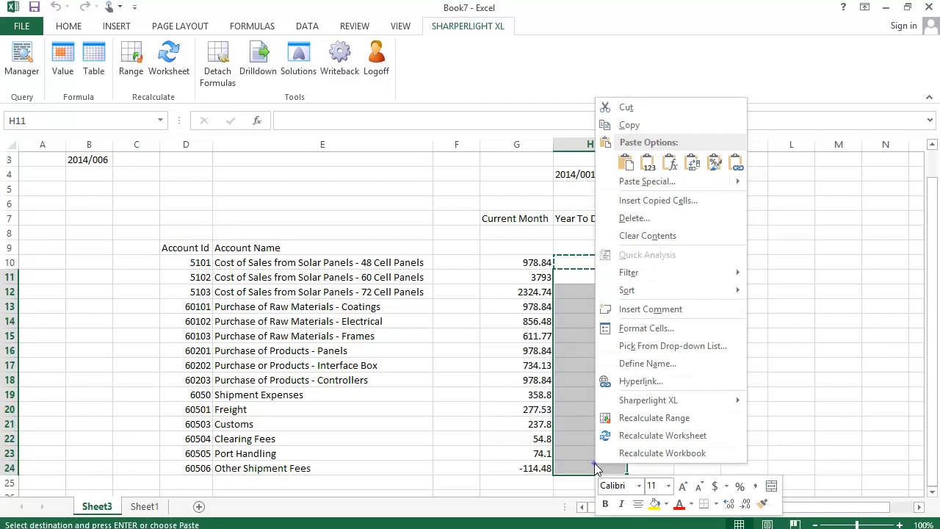
click(671, 163)
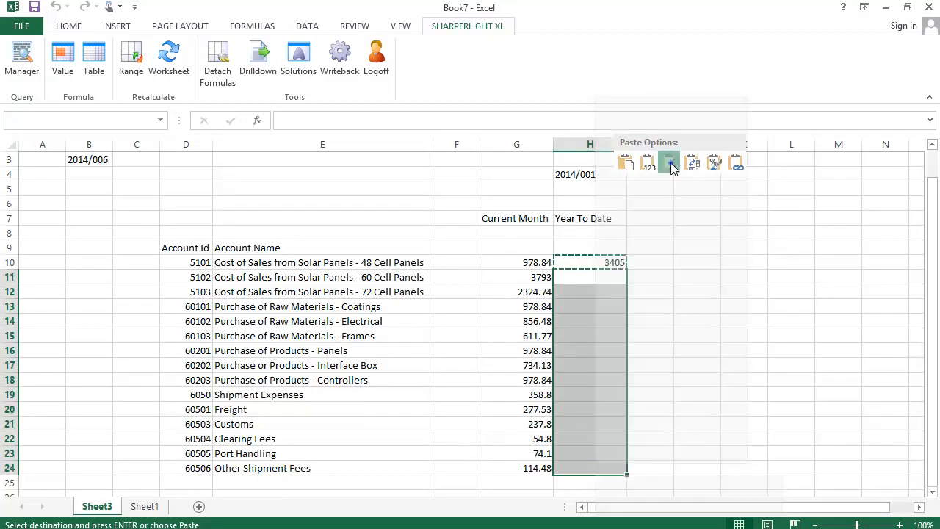
click(681, 257)
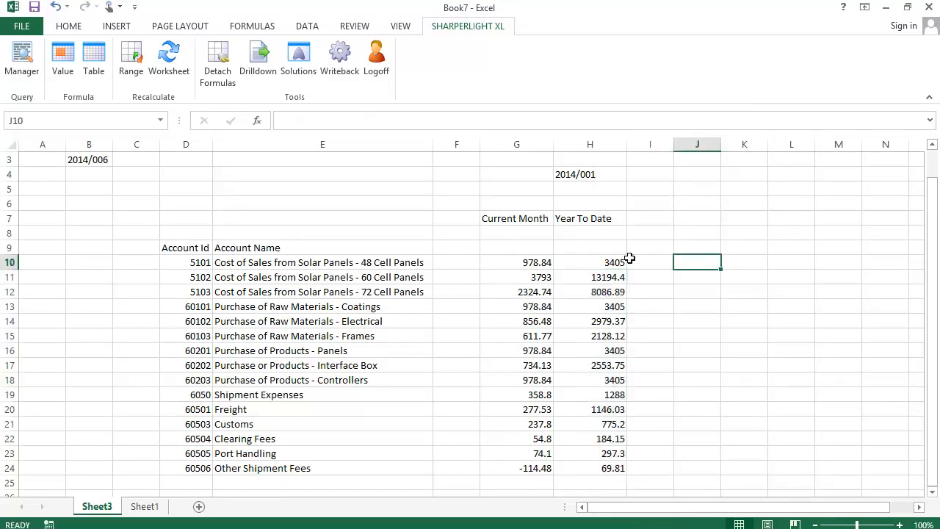
Run a detailed drilldown on cell G12 with Journal Date, Reference and Narration added to the outputs, and close the results.
click(531, 294)
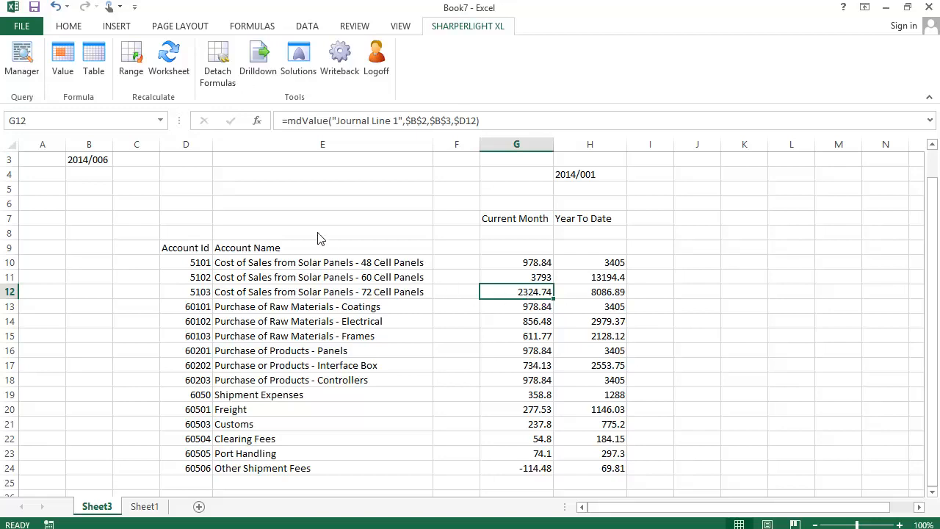
click(258, 77)
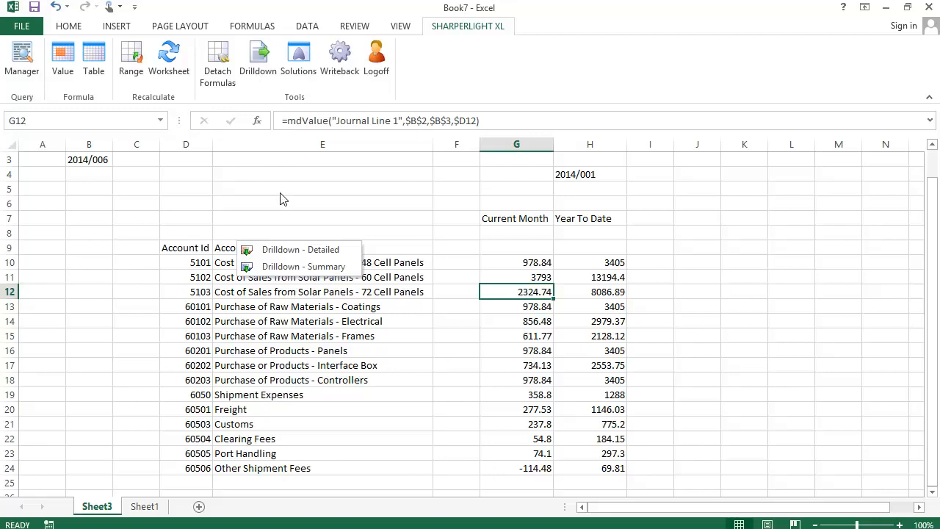
click(282, 251)
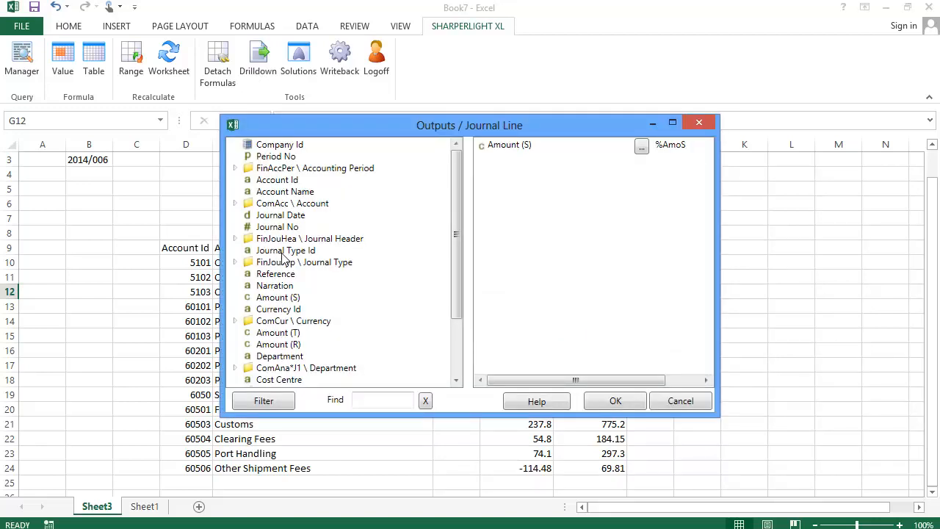
double_click(272, 216)
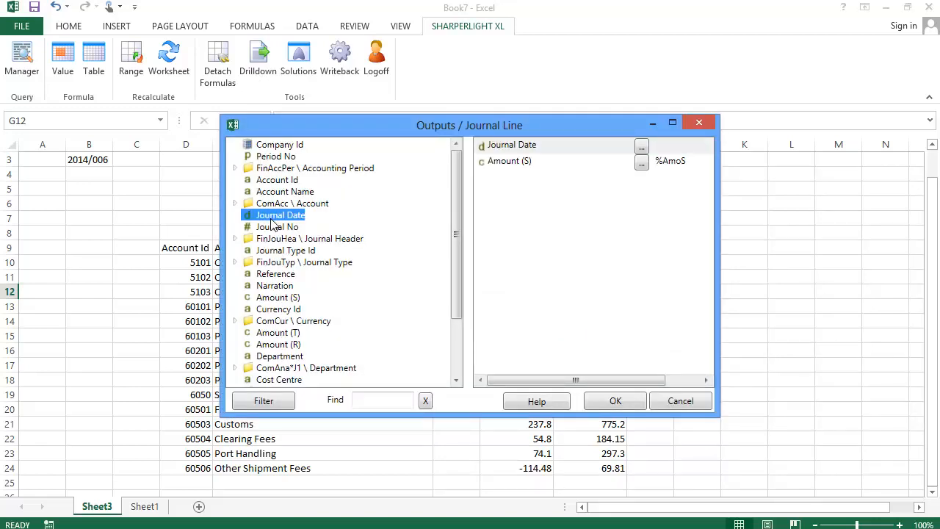
double_click(271, 275)
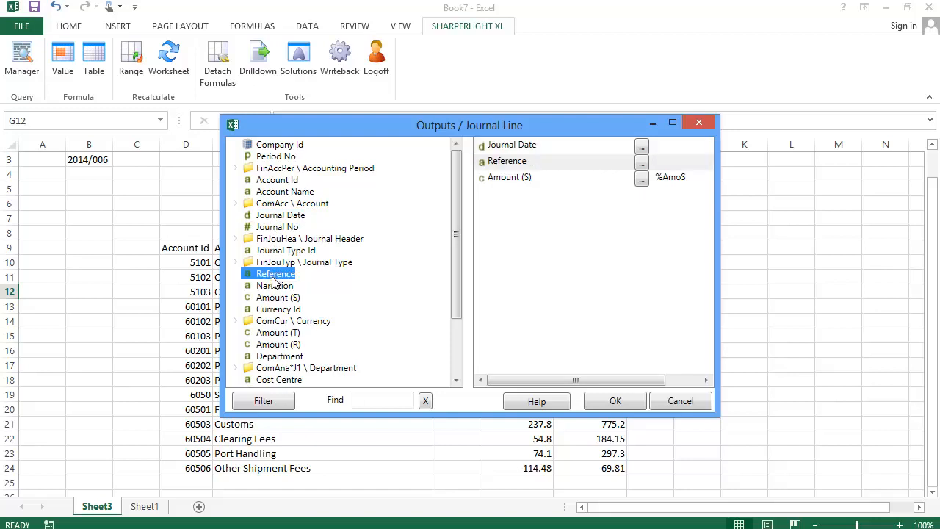
double_click(274, 286)
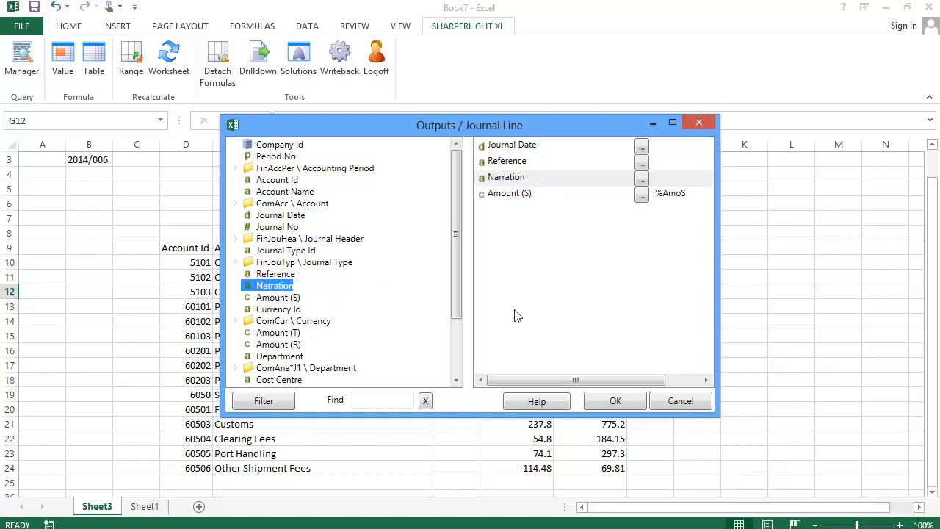
click(618, 400)
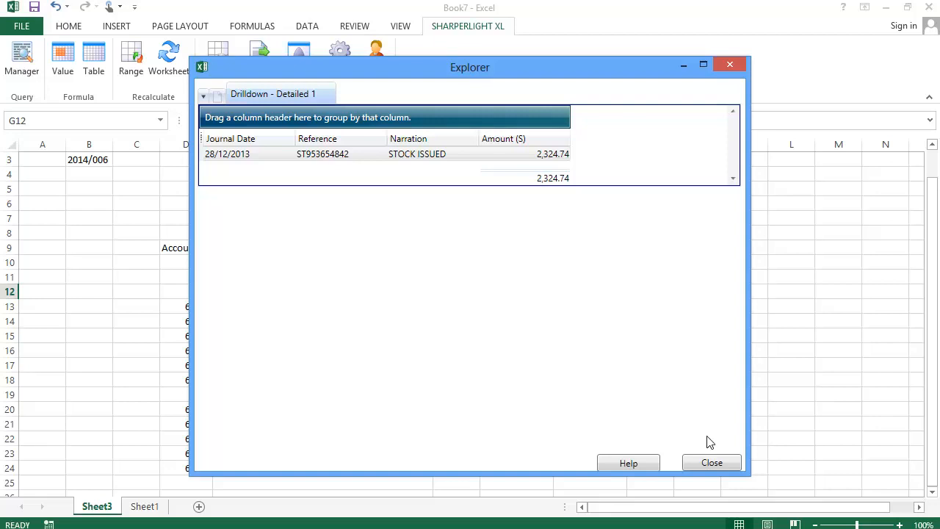
click(713, 463)
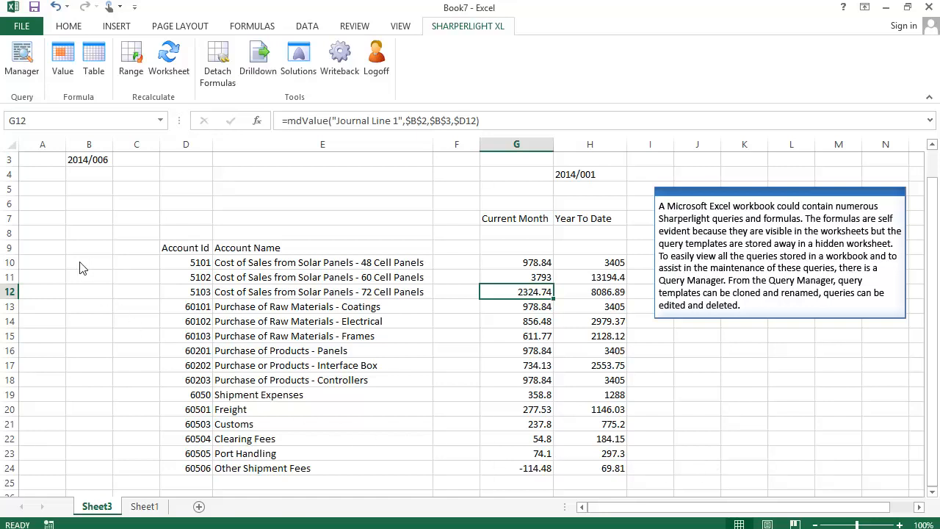
Examine the workbook's three stored Journal Line queries in the Query Manager, including the parameters of Journal Line 2.
click(20, 62)
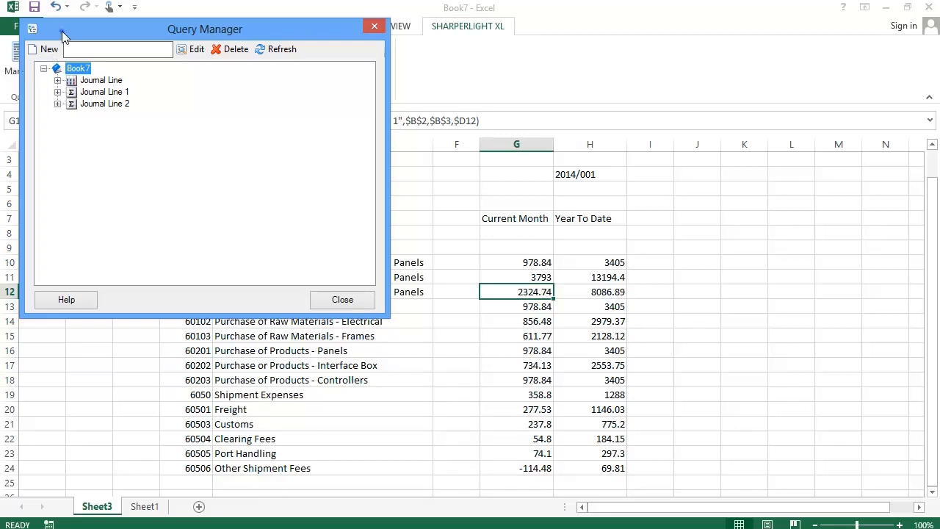
drag(62, 37, 242, 98)
click(237, 142)
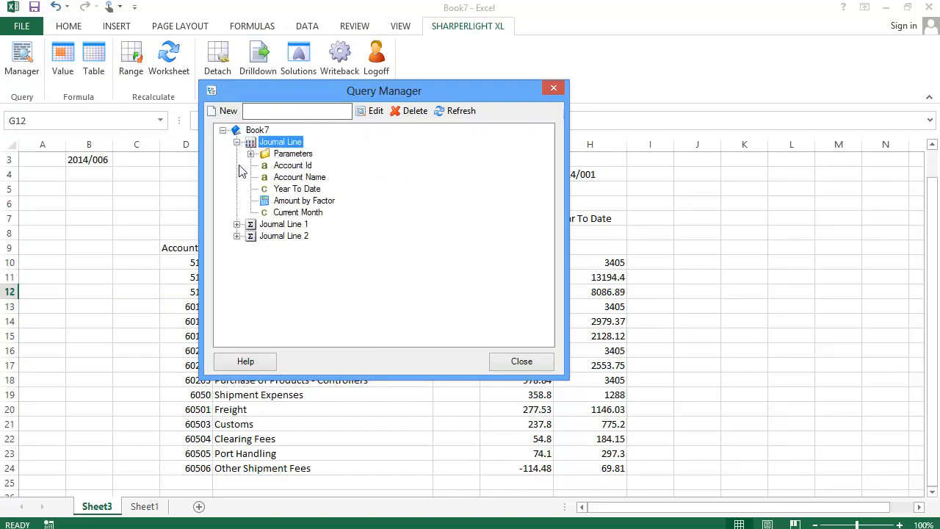
click(236, 224)
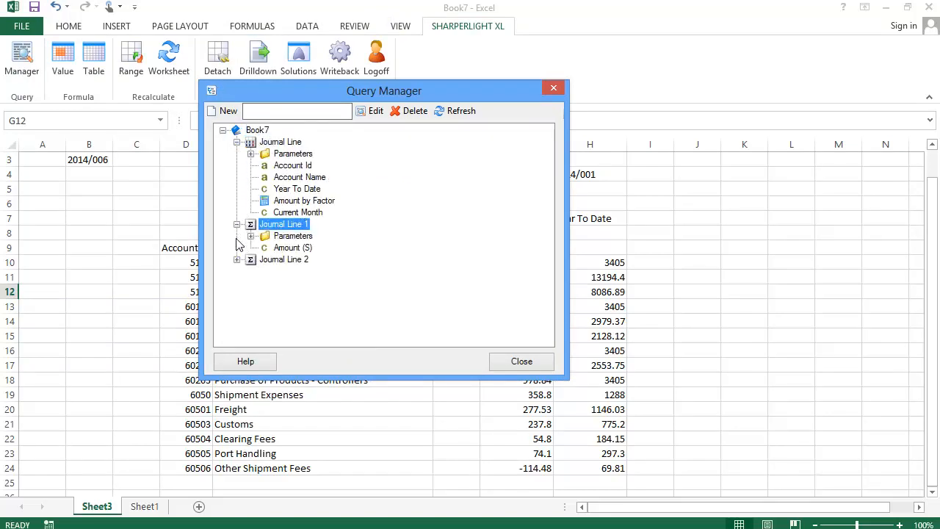
click(237, 259)
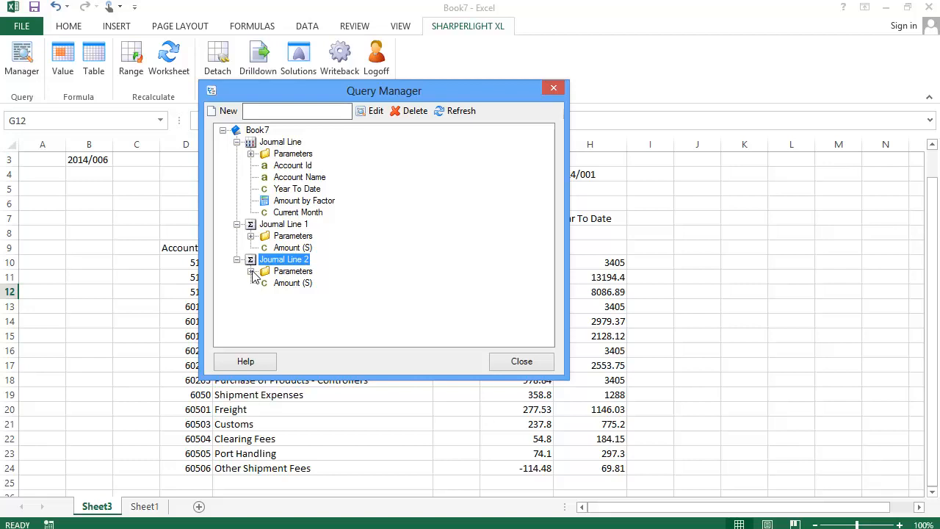
click(250, 271)
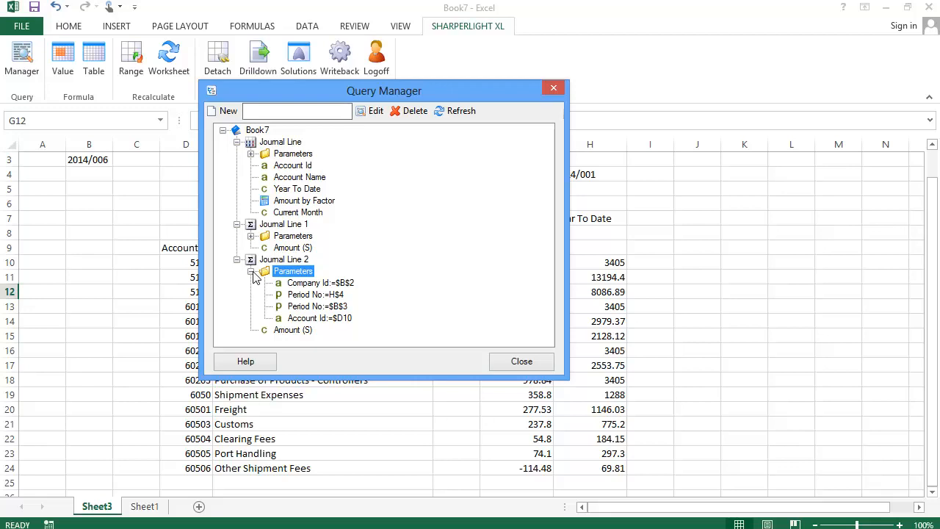
Rename the Journal Line table query to "Accounts by Month and Year To Date".
right_click(283, 142)
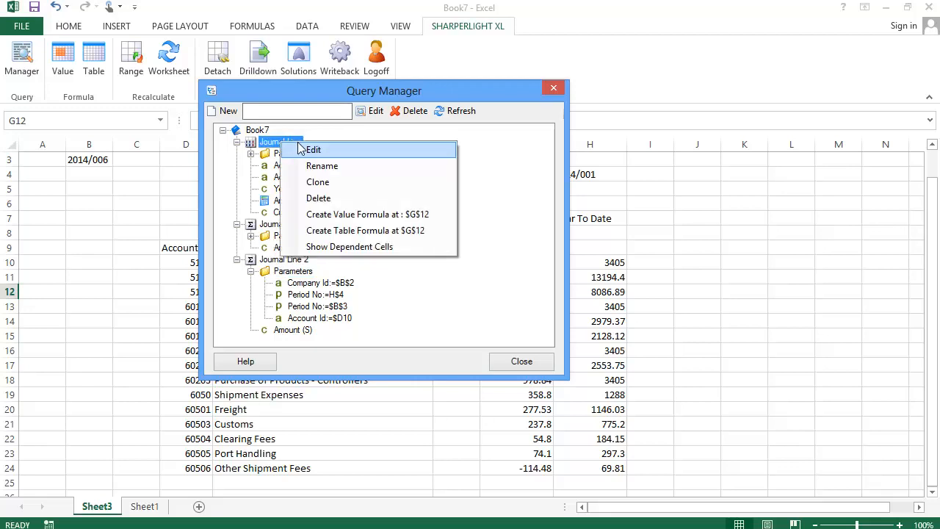
click(320, 166)
text(Accounts by Month and Year To Date)
key(Return)
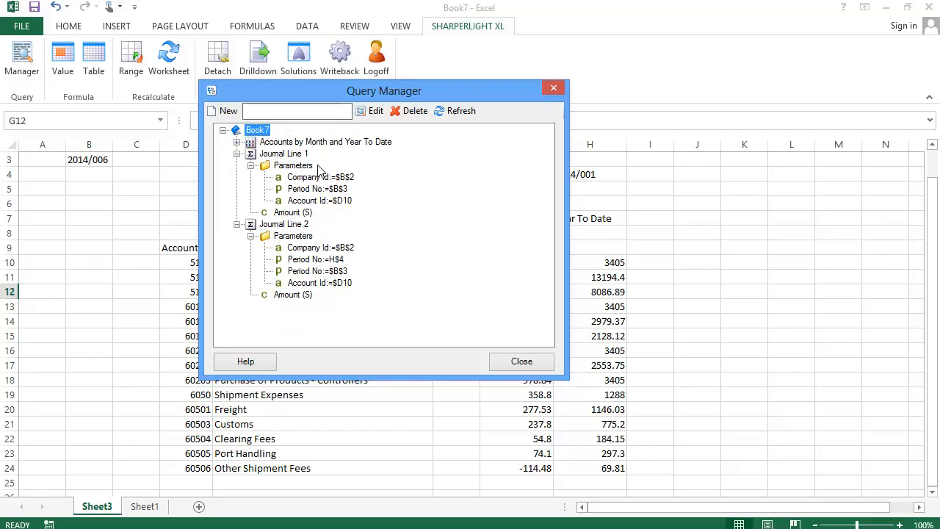
Rename the Journal Line 1 query to "Current Month".
right_click(286, 156)
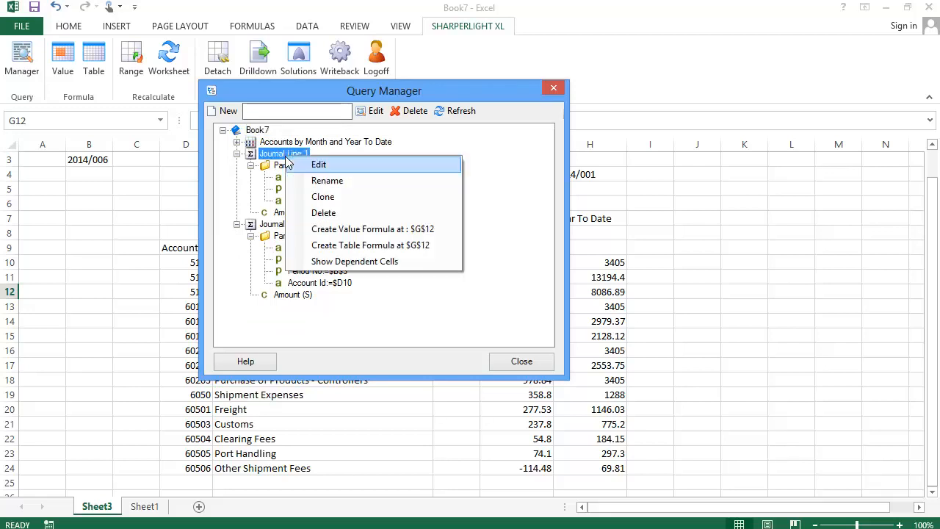
click(323, 181)
text(Current Month)
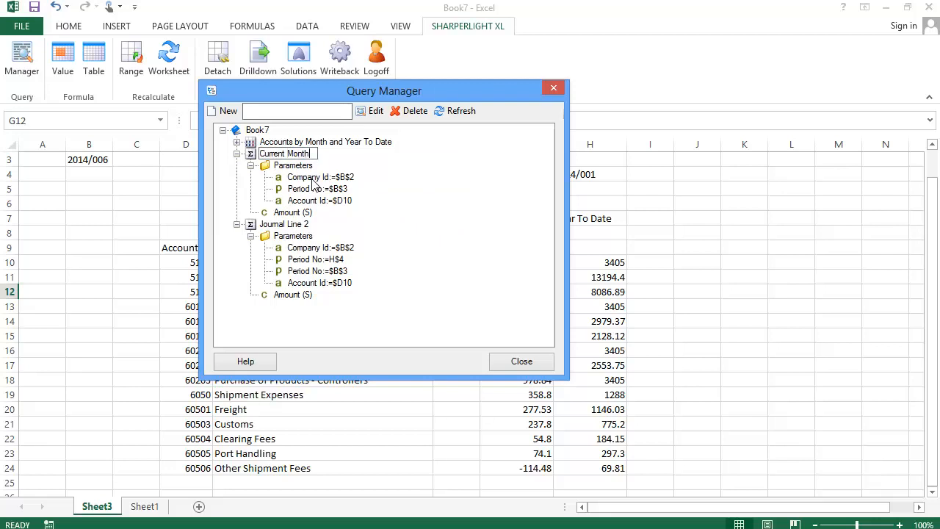
key(Return)
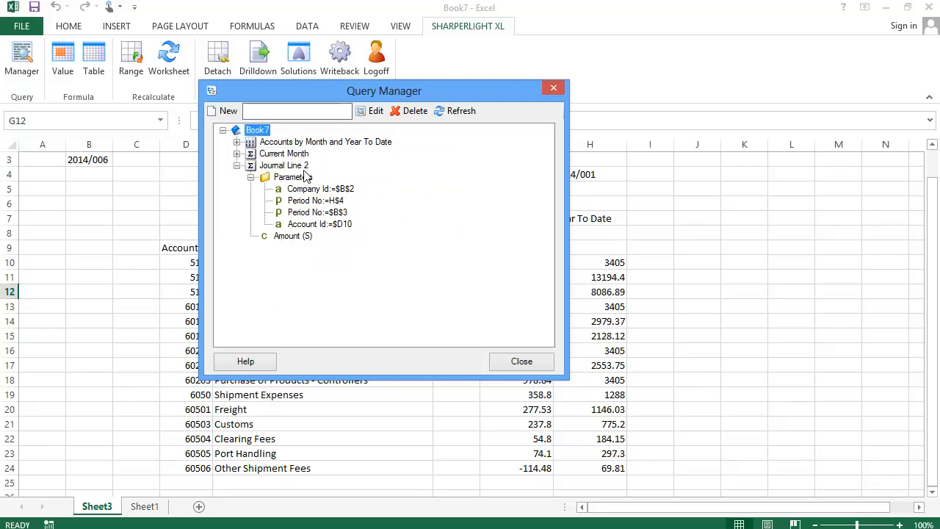
Rename the Journal Line 2 query to "Year To Date".
right_click(304, 172)
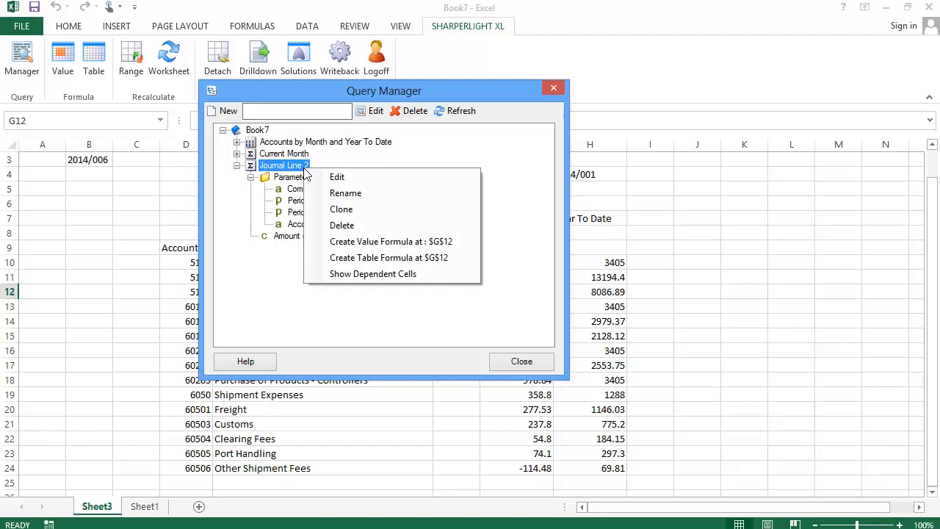
click(340, 193)
text(Year To dat)
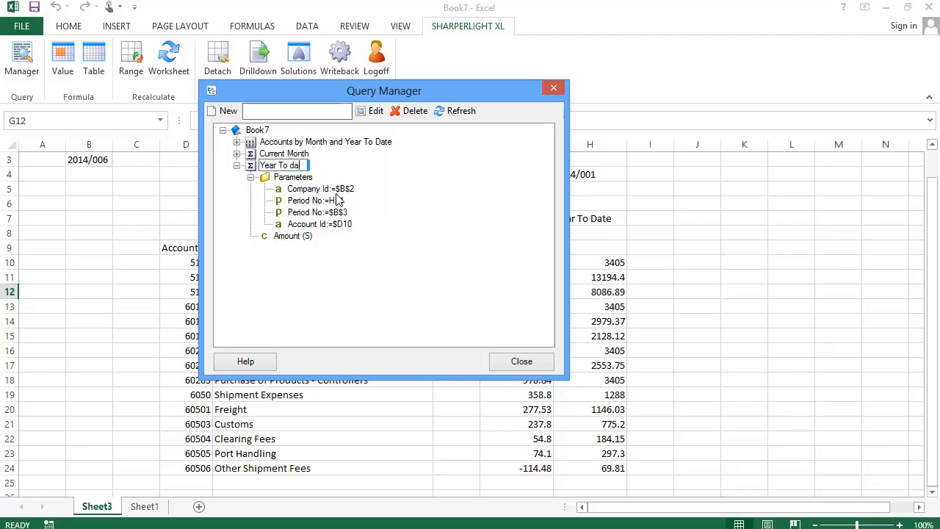
key(ctrl+shift+Left)
text(Date)
key(Return)
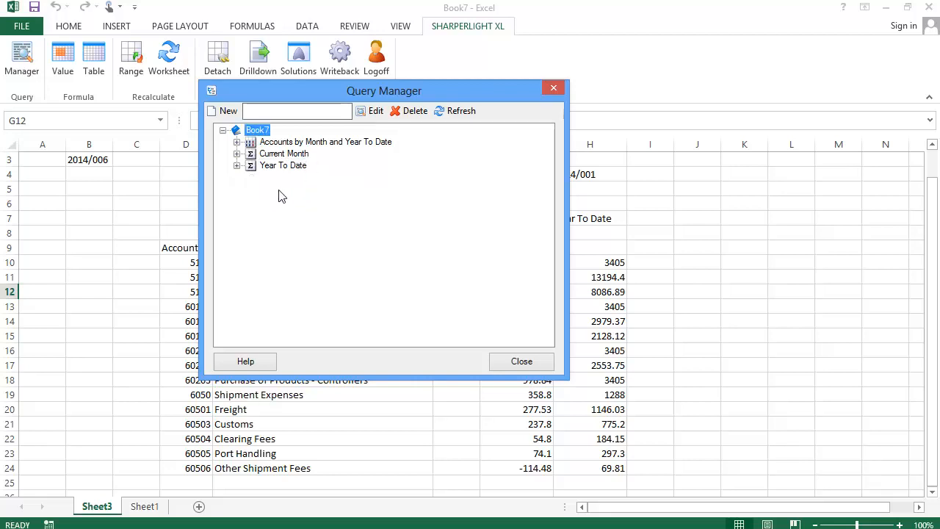
Review the parameters of the Year To Date query and close the Query Manager.
click(236, 165)
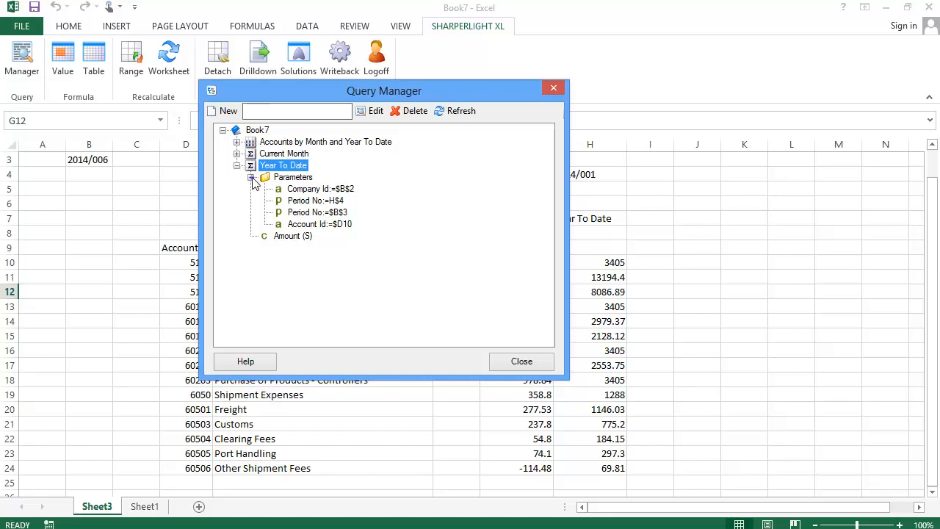
click(252, 178)
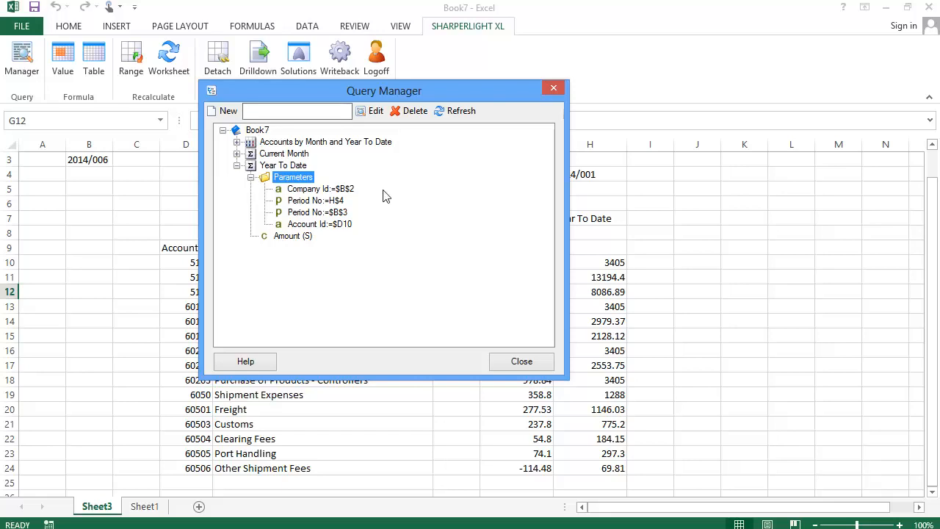
click(532, 365)
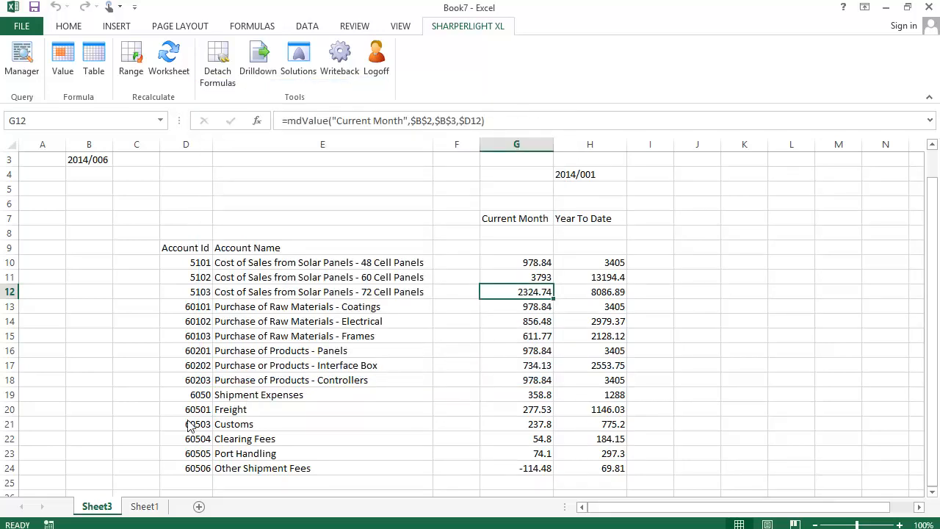
Publish the Journal Line table query from Sheet1 as a new Publisher entry, keeping the default details.
click(140, 506)
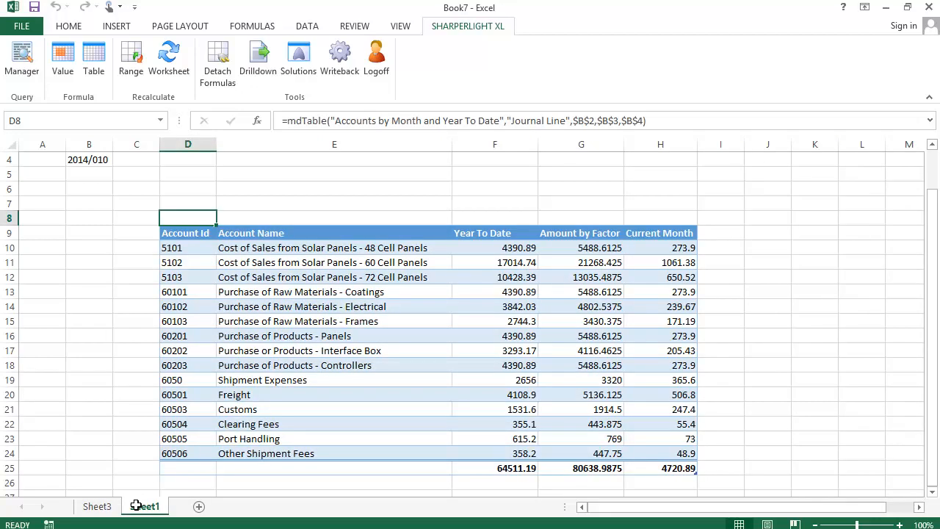
double_click(205, 220)
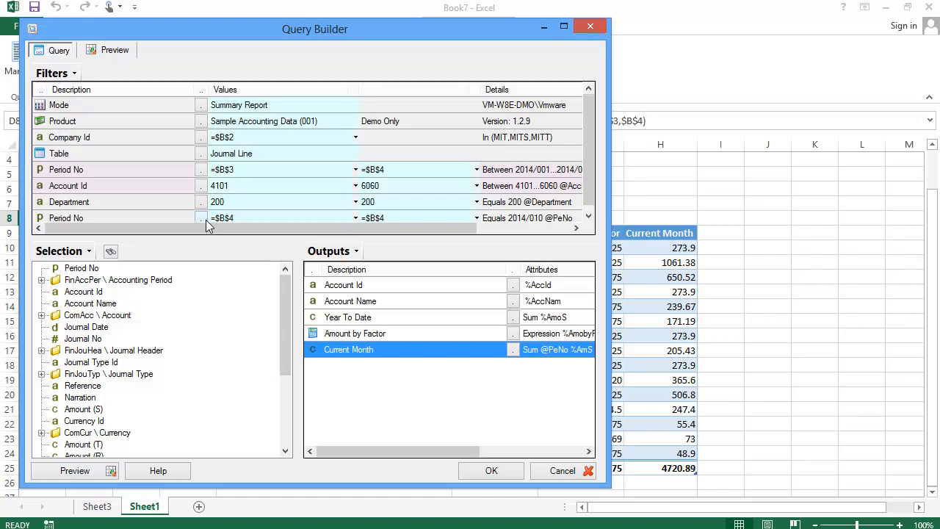
click(64, 77)
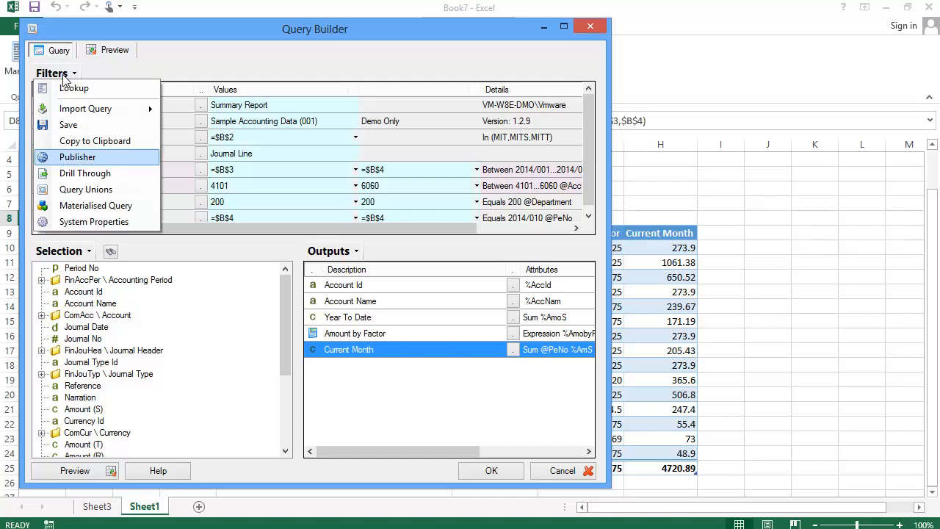
click(66, 158)
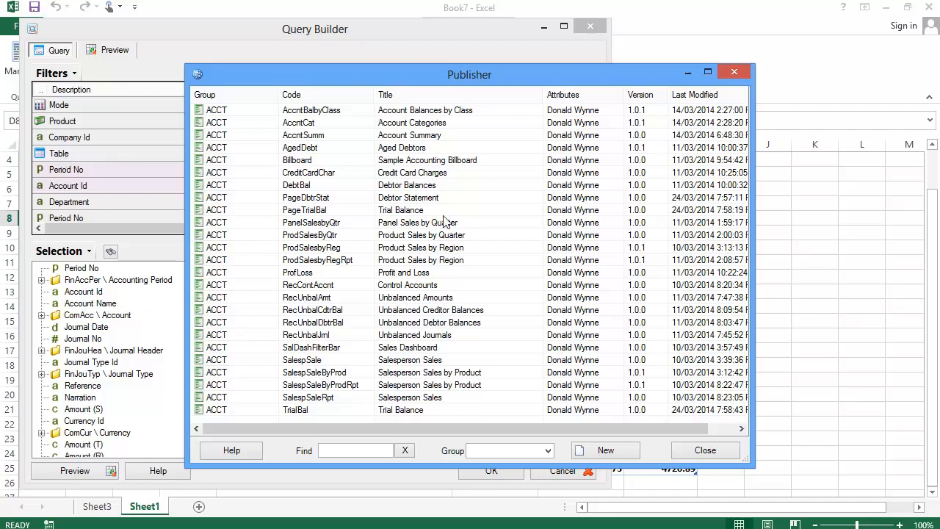
click(607, 450)
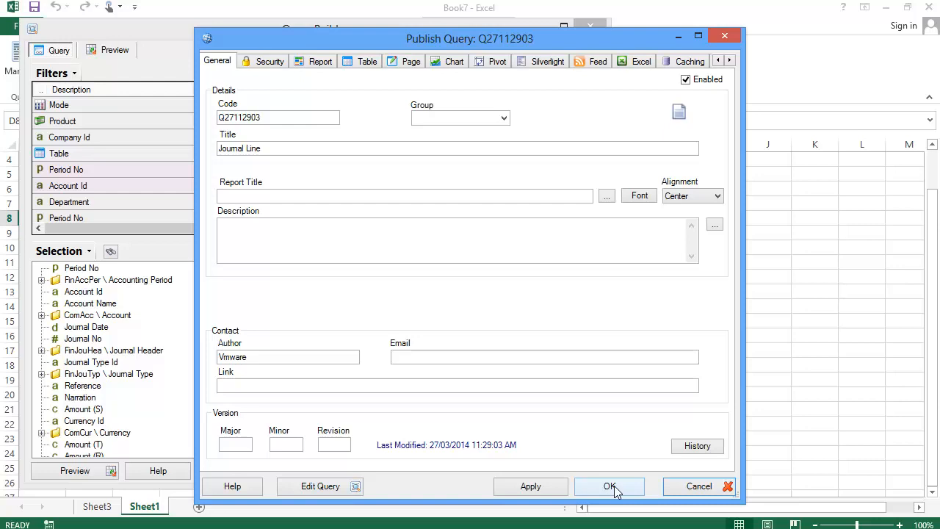
click(614, 485)
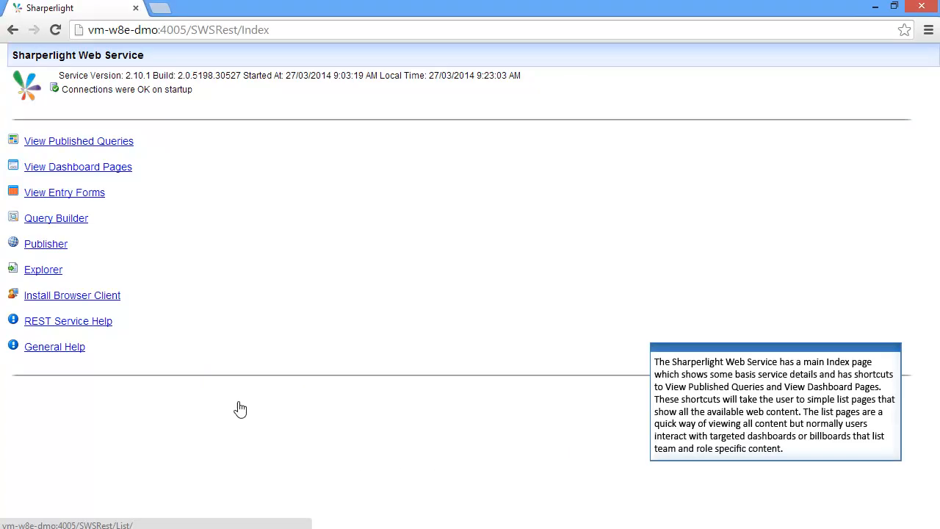
View the published Journal Line query in the Sharperlight Web Service and run its report with the default filters.
click(110, 142)
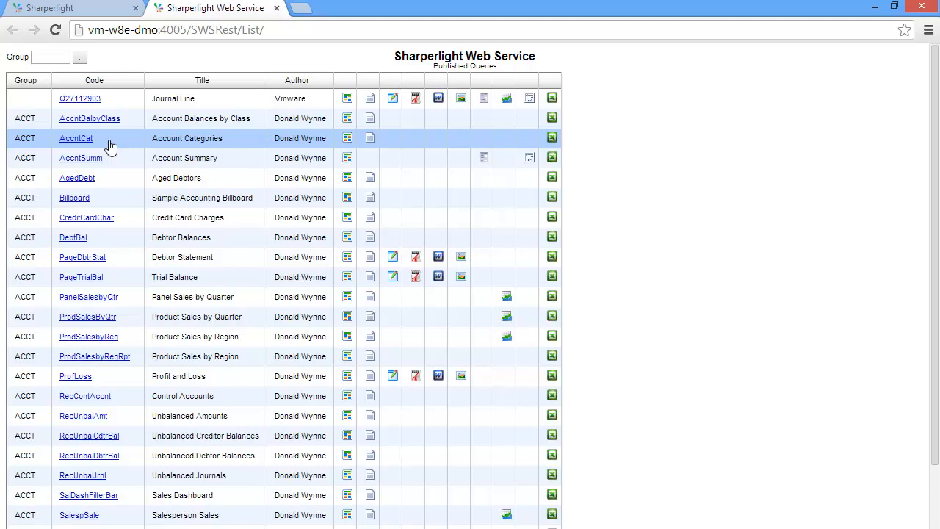
click(87, 100)
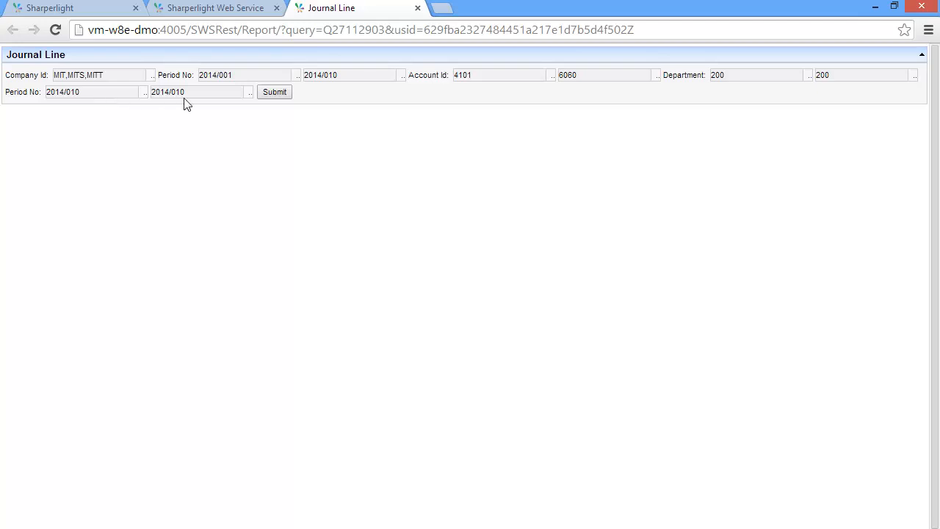
click(275, 94)
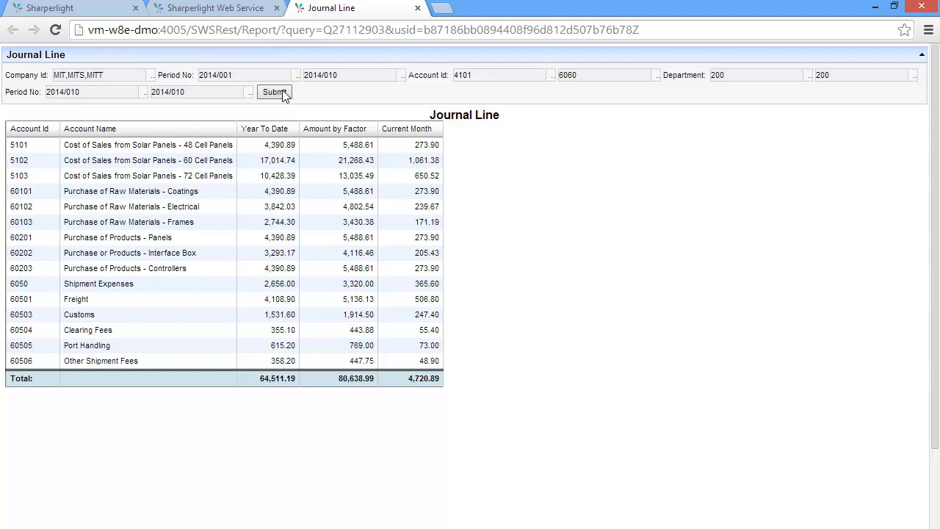
Switch to the Sharperlight Publisher application and open the published Journal Line query for editing.
key(super)
mouse_move(44, 464)
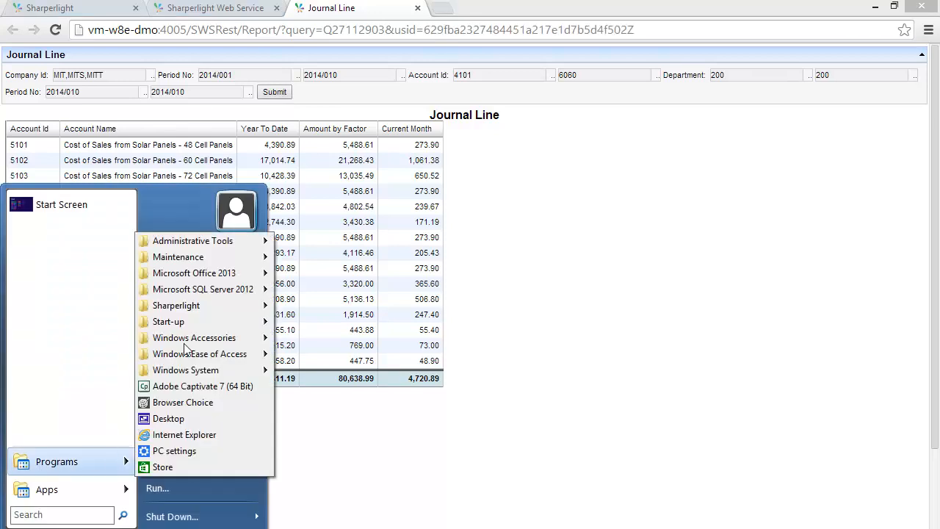
mouse_move(188, 310)
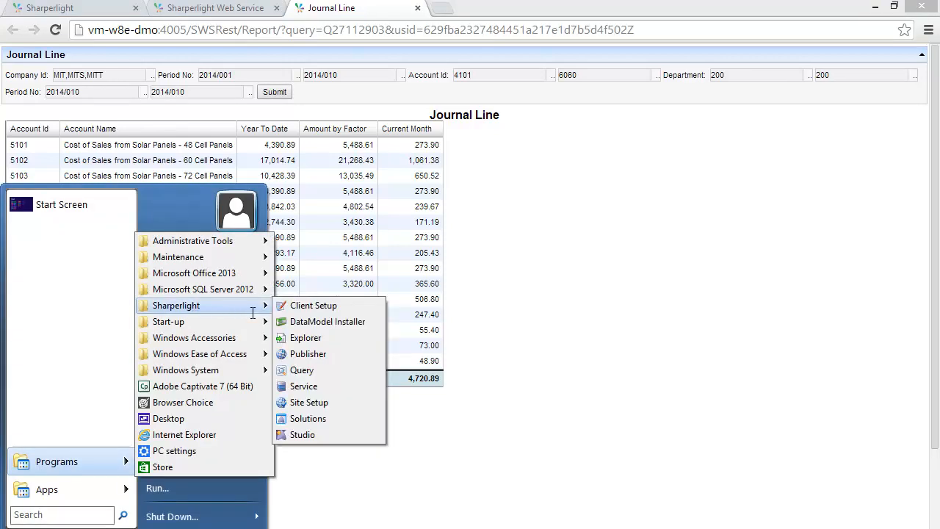
click(289, 352)
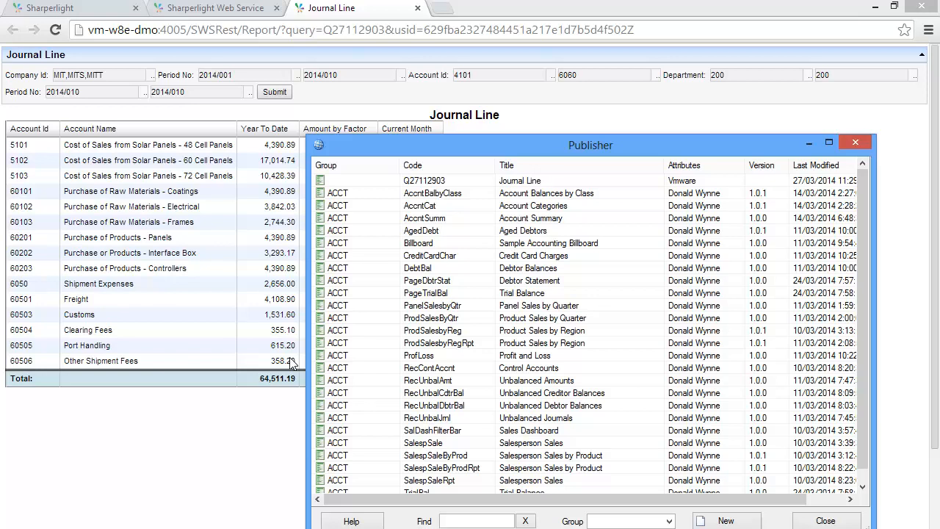
click(424, 185)
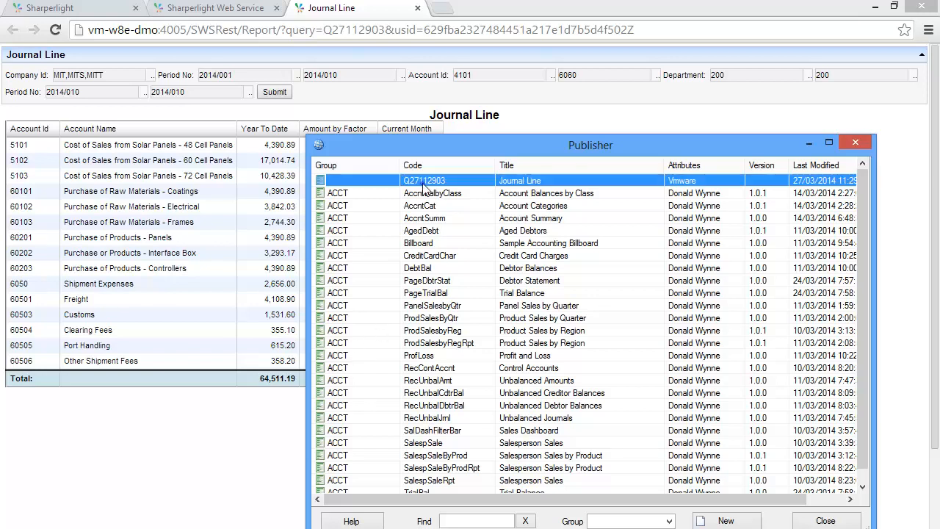
double_click(424, 184)
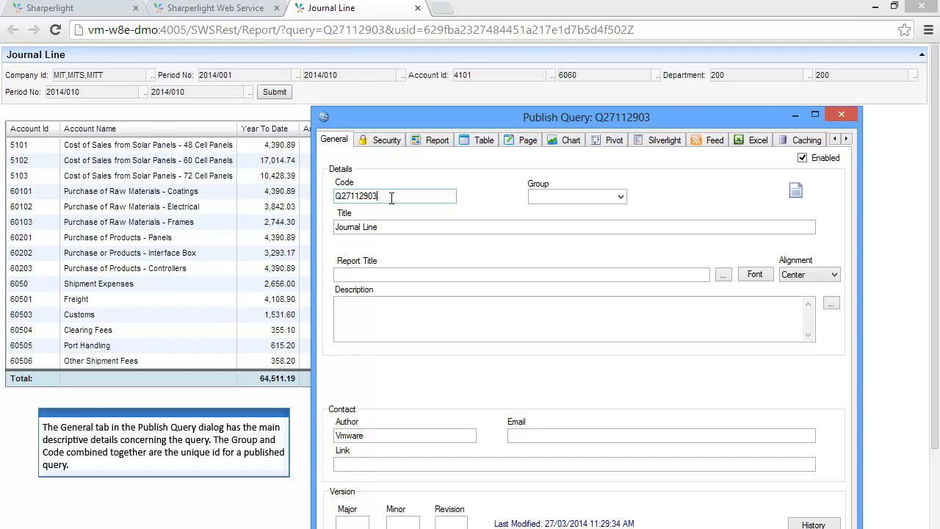
Set the published query's code to AccntByMthYTD, title to "Accounts by Current Month and Year To Date" and group to AAA.
double_click(391, 196)
text(AccntByMthYTD)
key(Tab)
text(Accounts by Current Month and Year To Date)
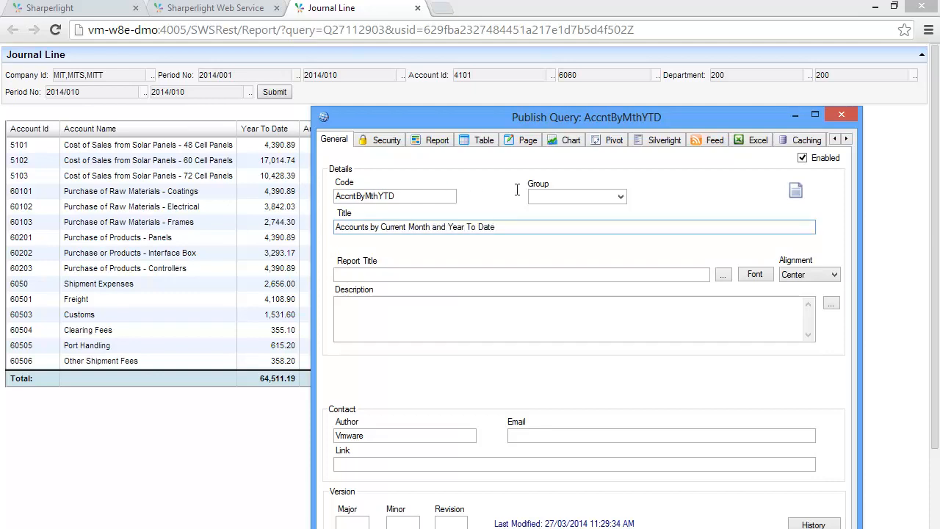
click(554, 196)
text(AAA)
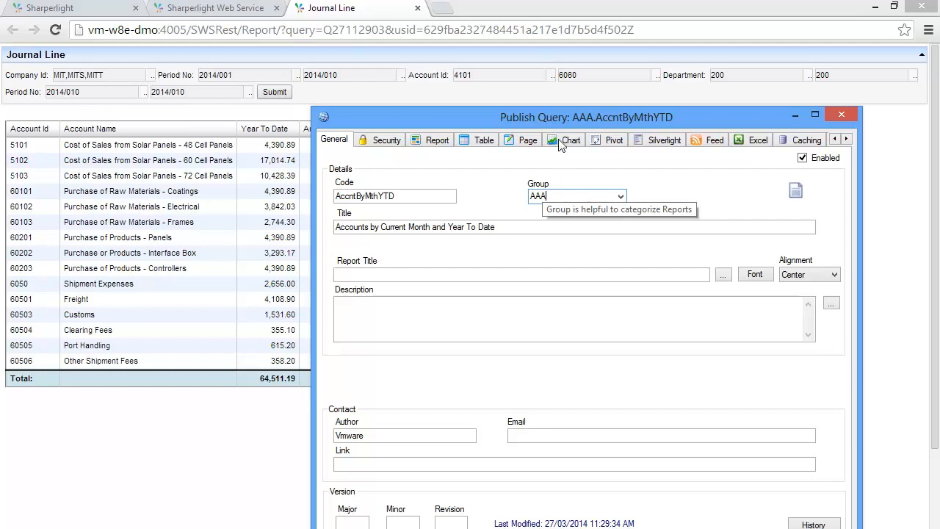
Replace the published query's author with the author's full name and set the version to major 1, minor 0, revision 0.
drag(559, 117, 571, 17)
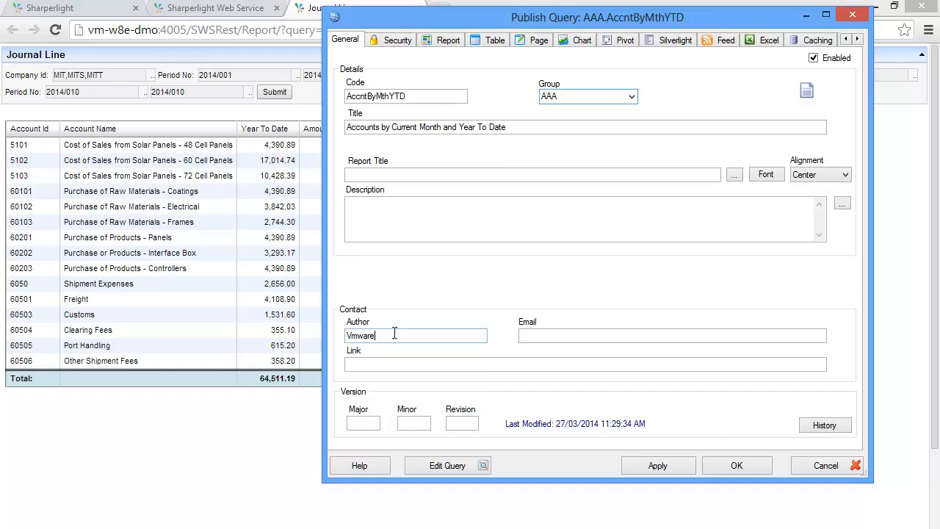
drag(395, 334, 335, 348)
key(BackSpace)
text(Graeme Green)
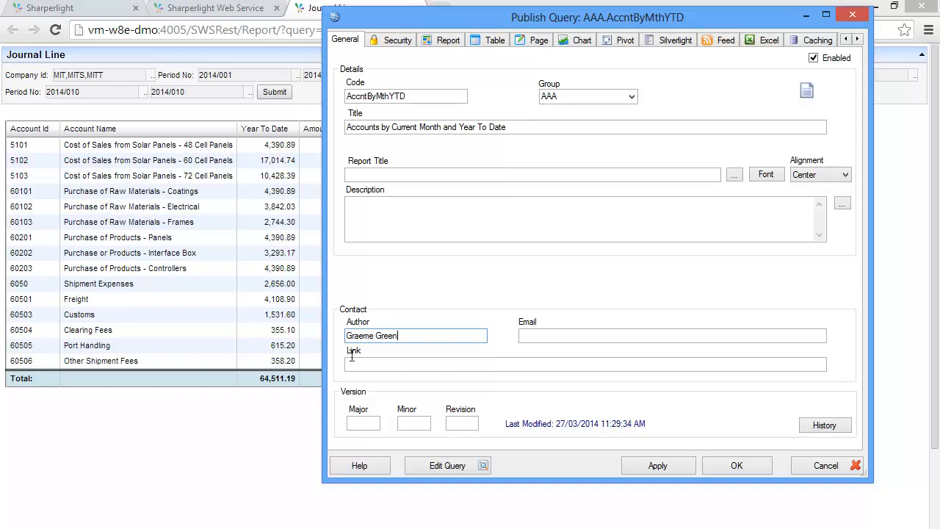
click(360, 423)
text(1)
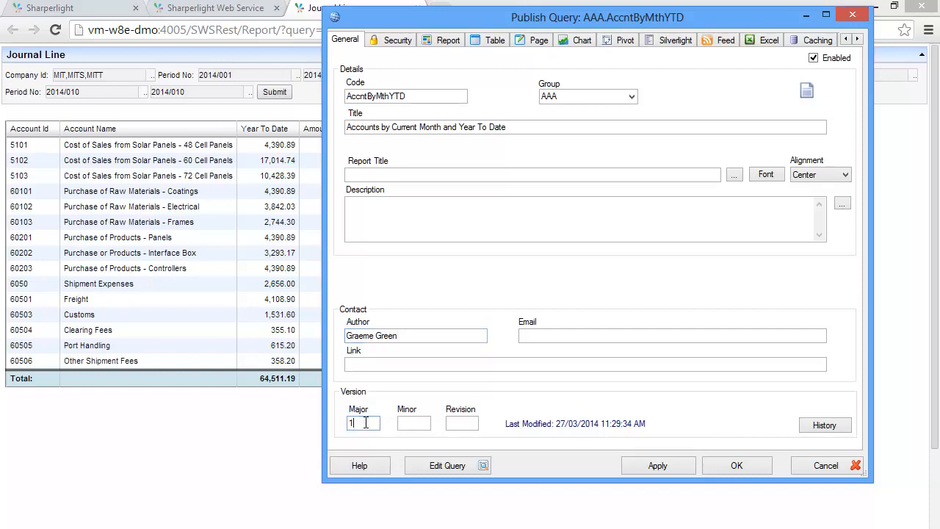
click(407, 423)
text(0)
click(468, 426)
text(0)
Enable Stack Filters for the report prompts and hide the Company Id and Account Id filters in the query.
click(443, 42)
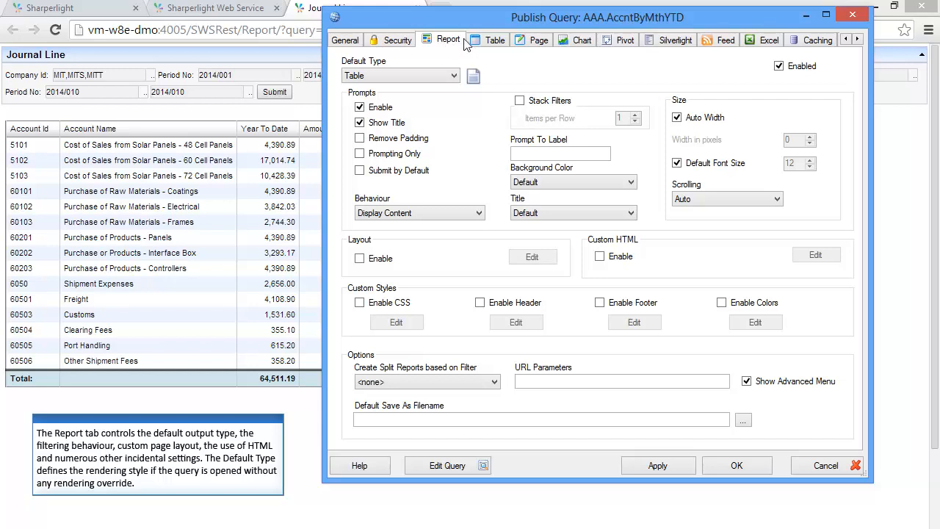
click(522, 103)
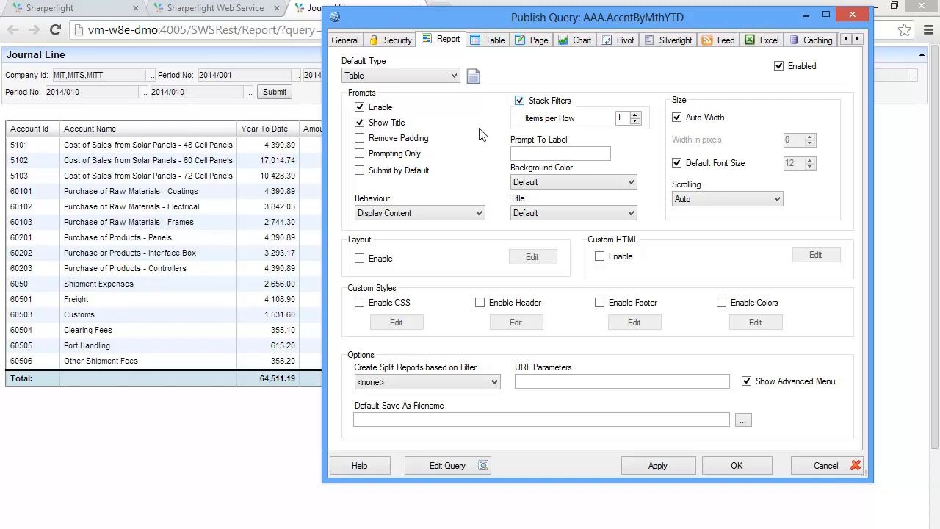
click(441, 466)
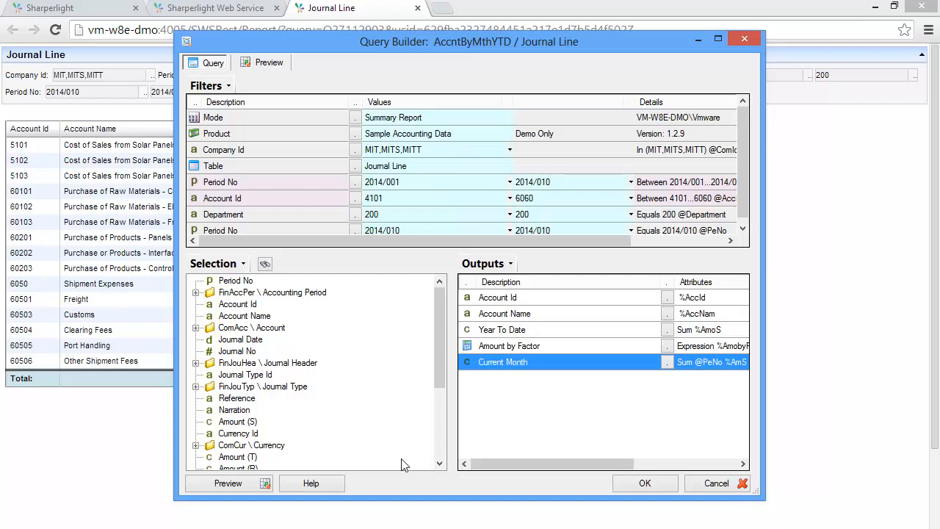
right_click(316, 149)
click(353, 223)
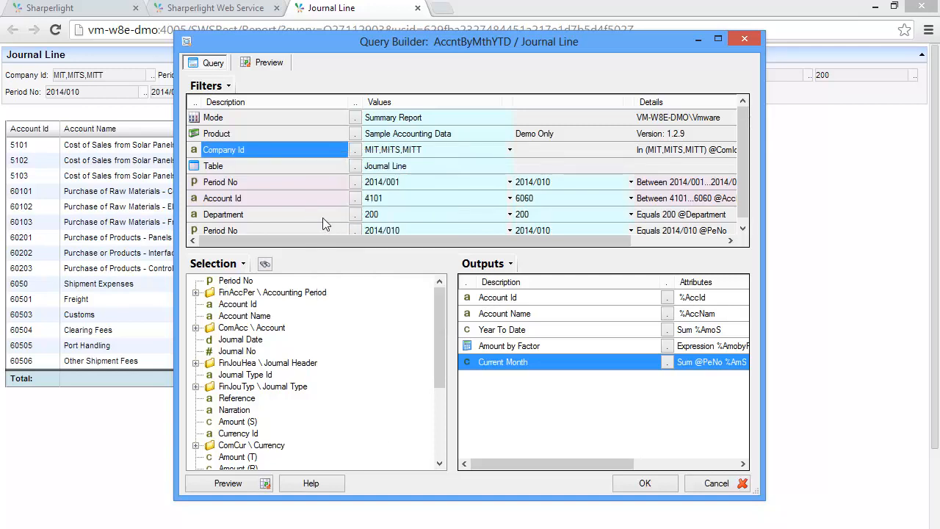
right_click(293, 201)
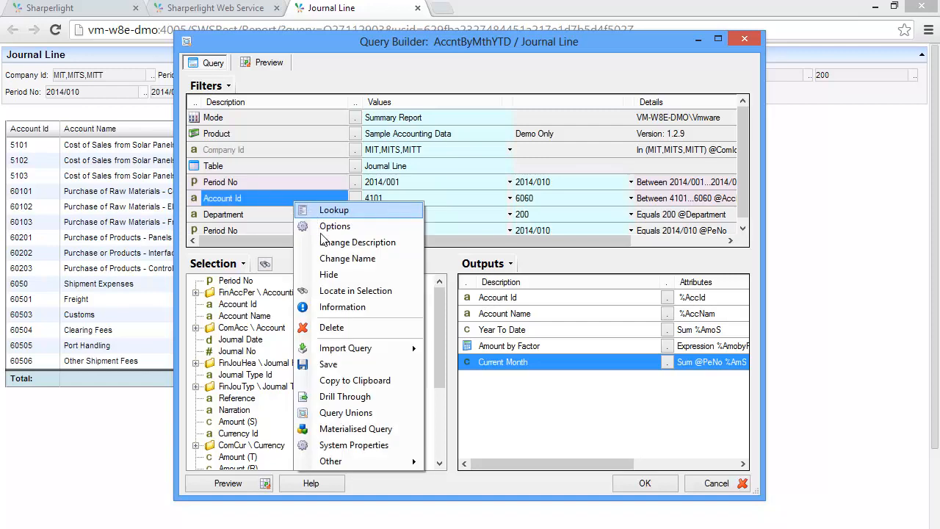
click(328, 277)
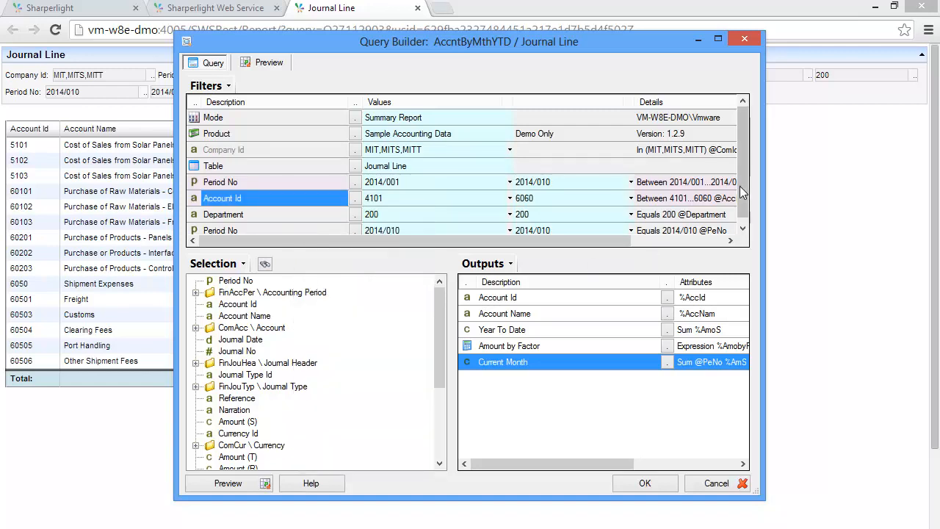
drag(741, 193, 742, 208)
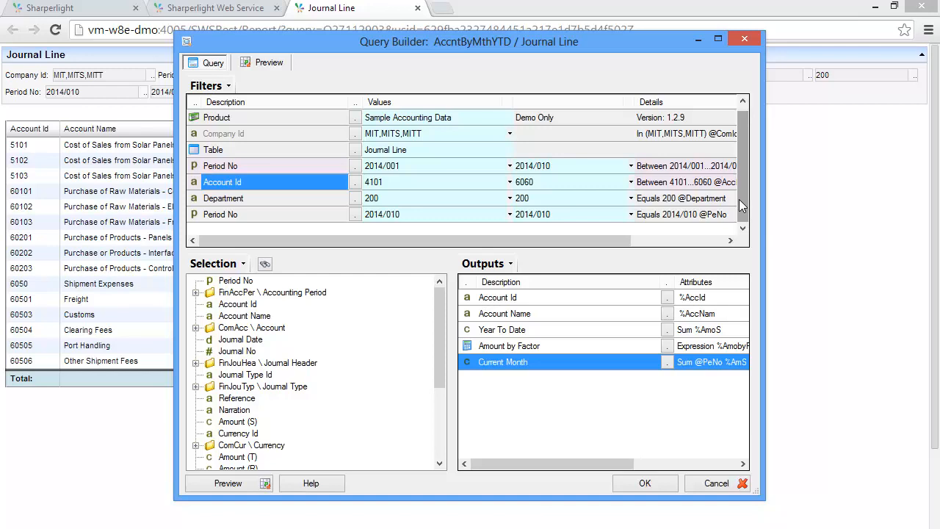
click(508, 214)
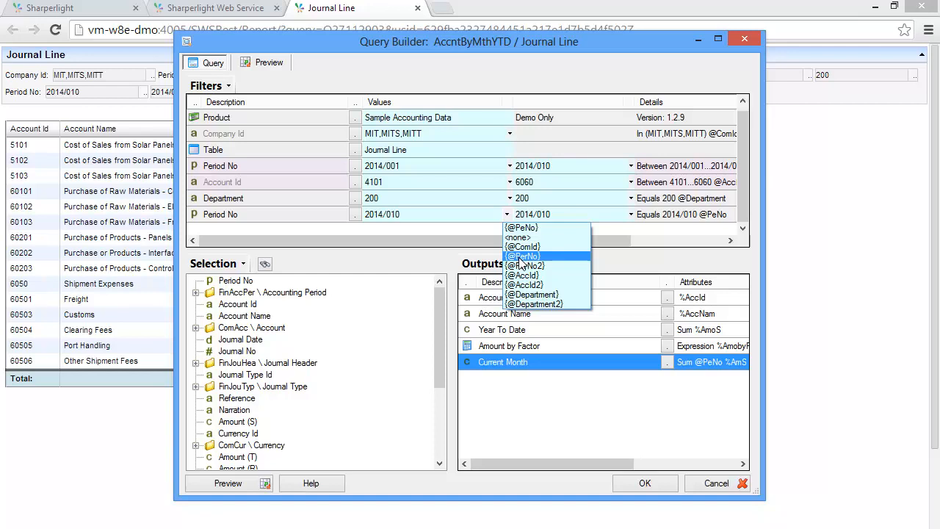
click(524, 266)
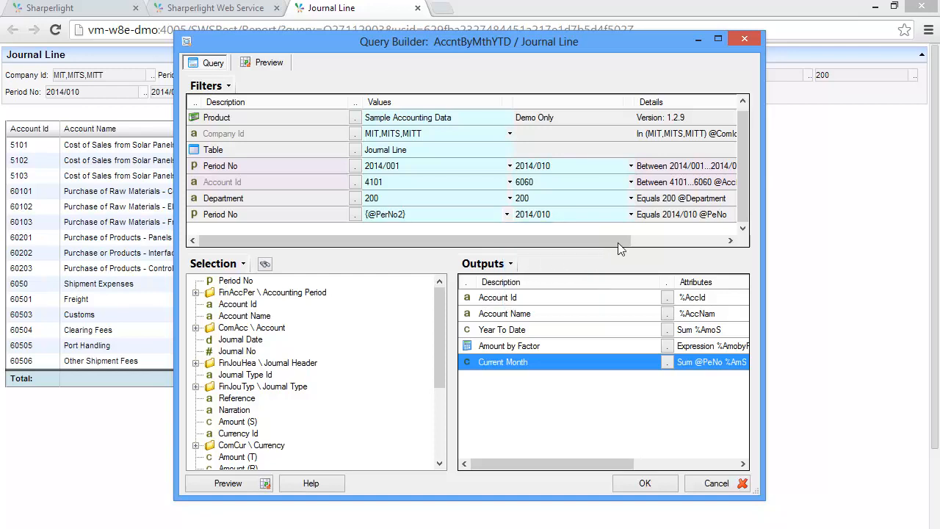
click(630, 213)
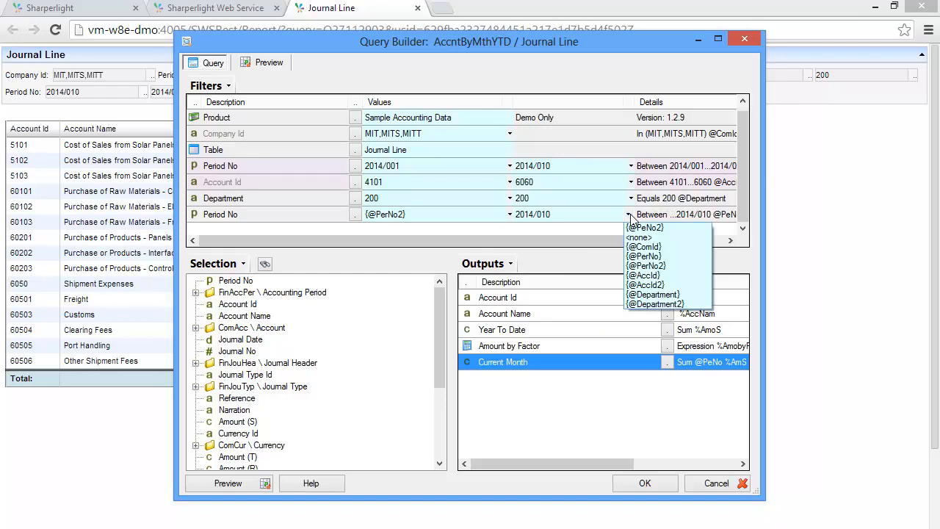
click(636, 266)
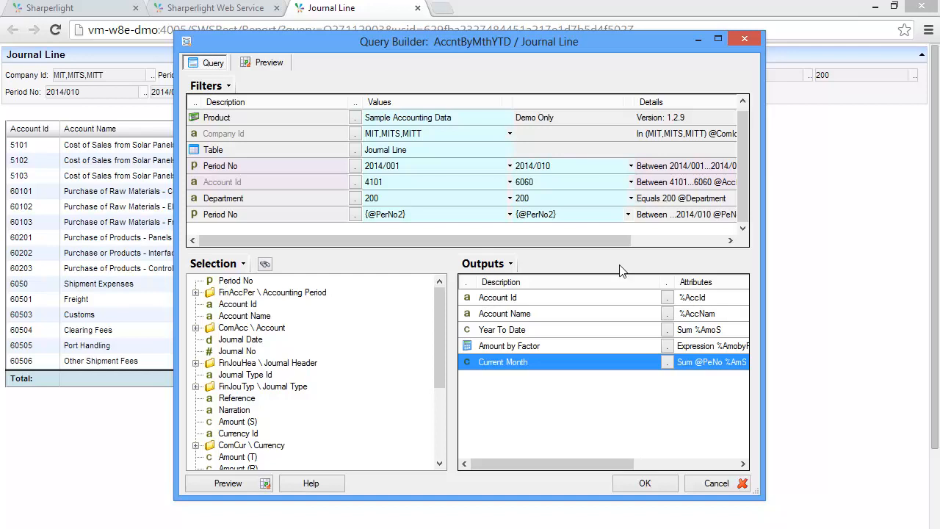
click(309, 215)
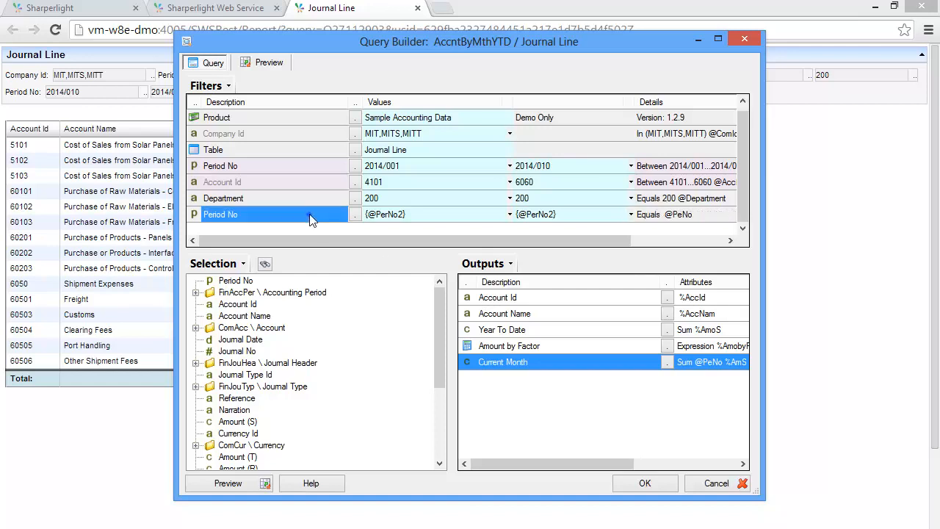
right_click(309, 218)
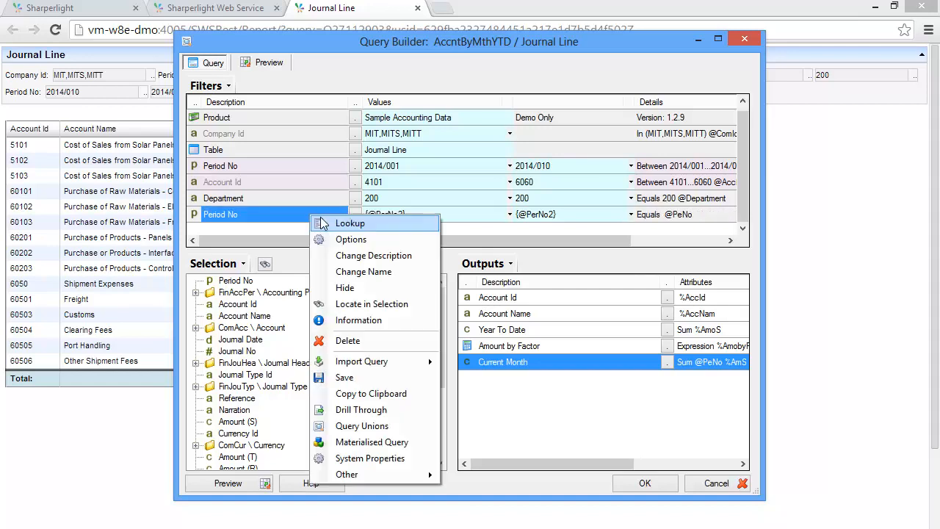
click(455, 301)
click(649, 483)
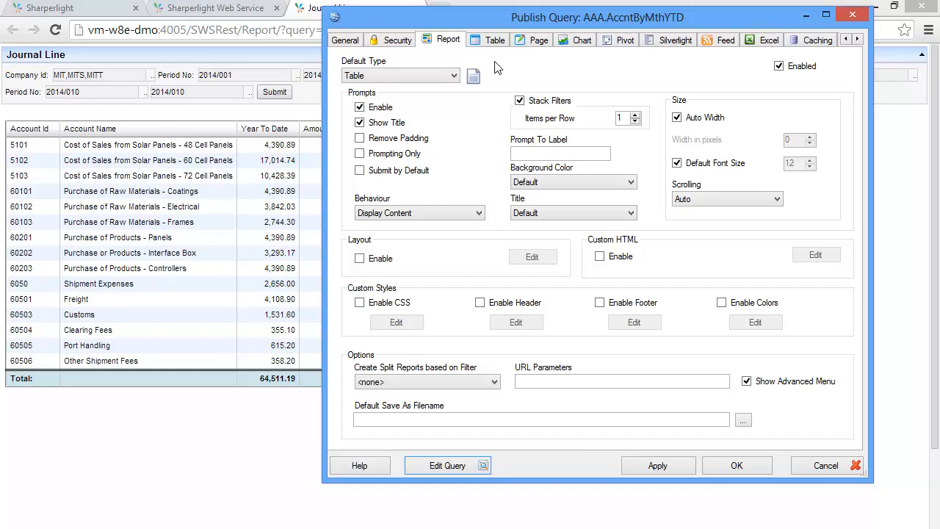
Set the page size of the published query's table output to 10.
click(495, 39)
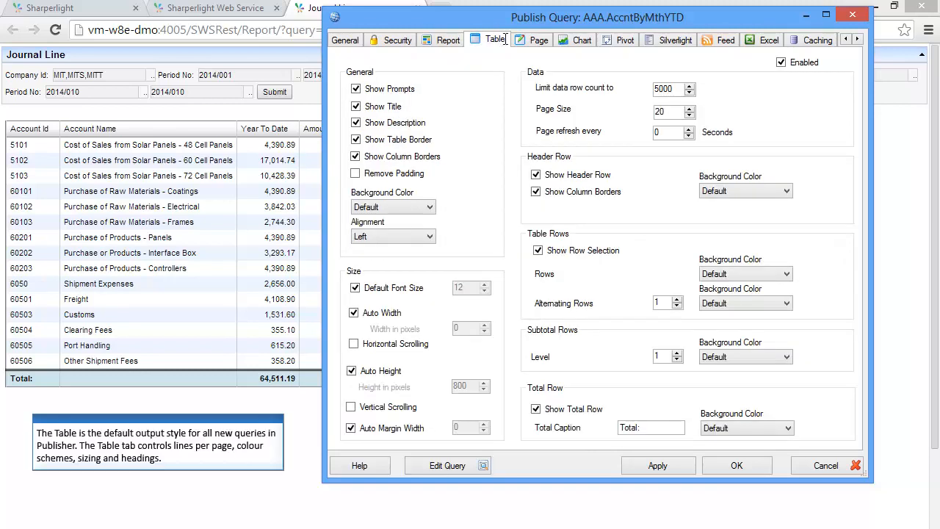
double_click(663, 112)
text(10)
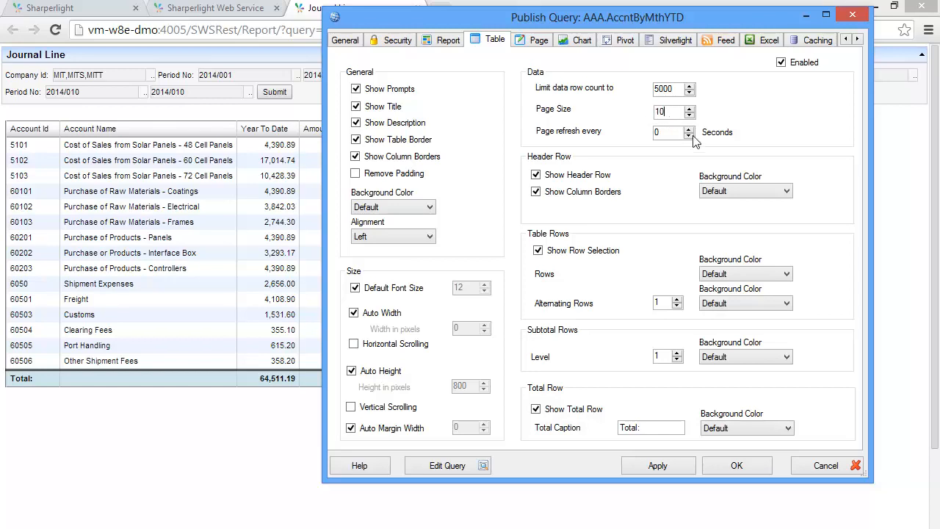
Save the published query settings and run the AccntByMthYTD report from the refreshed list of published queries.
click(754, 467)
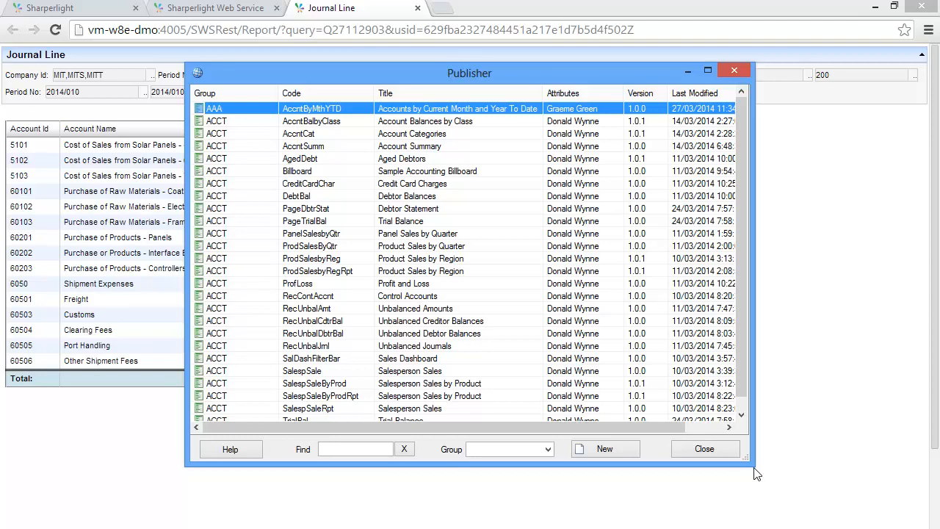
click(756, 474)
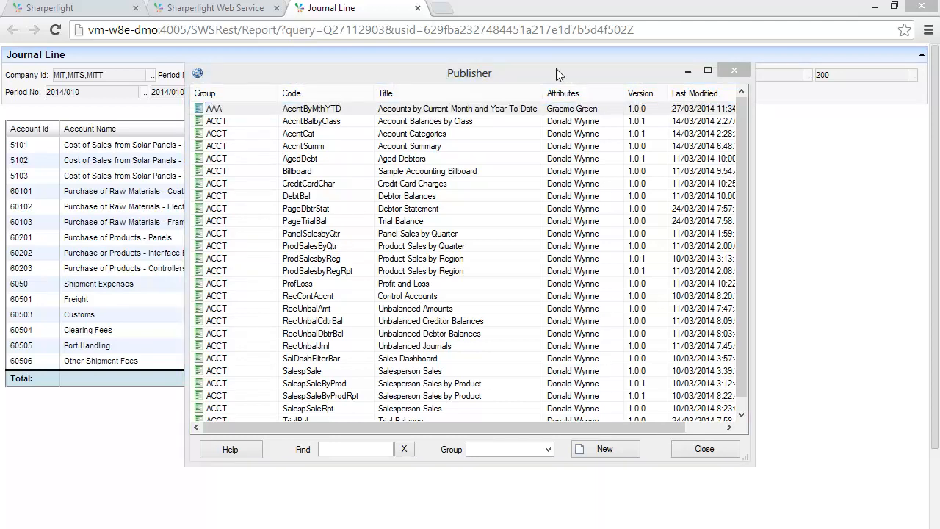
click(556, 13)
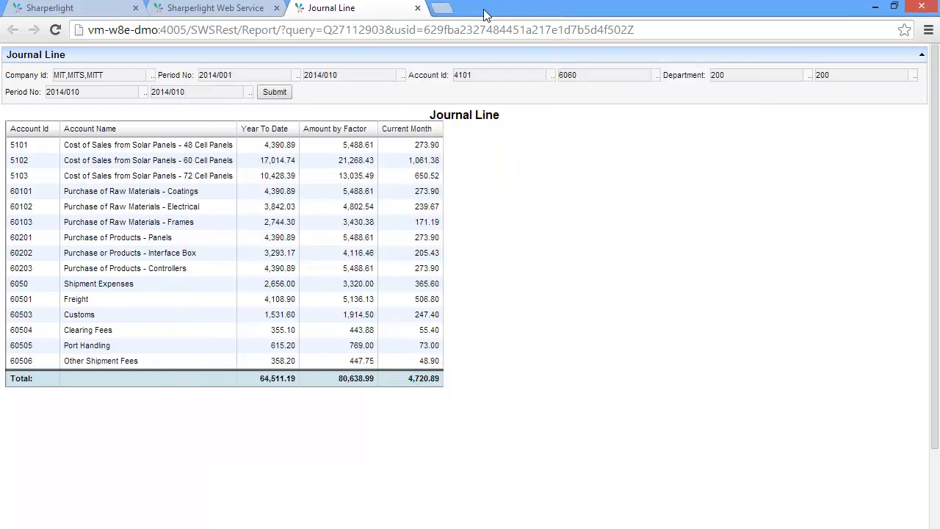
click(417, 8)
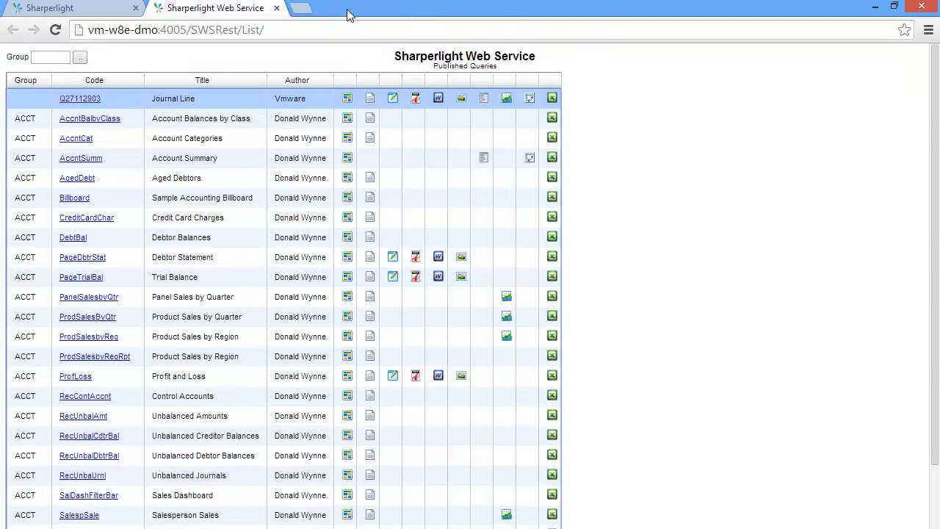
click(55, 29)
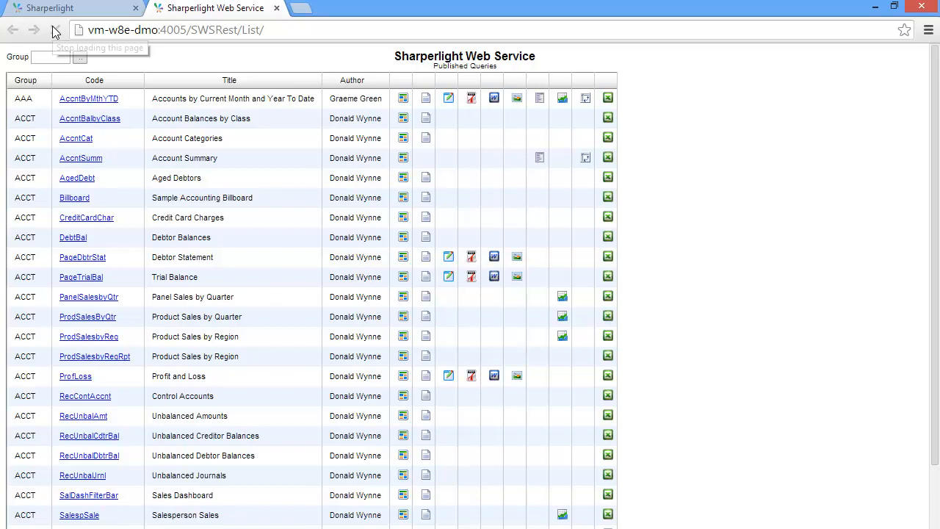
click(83, 98)
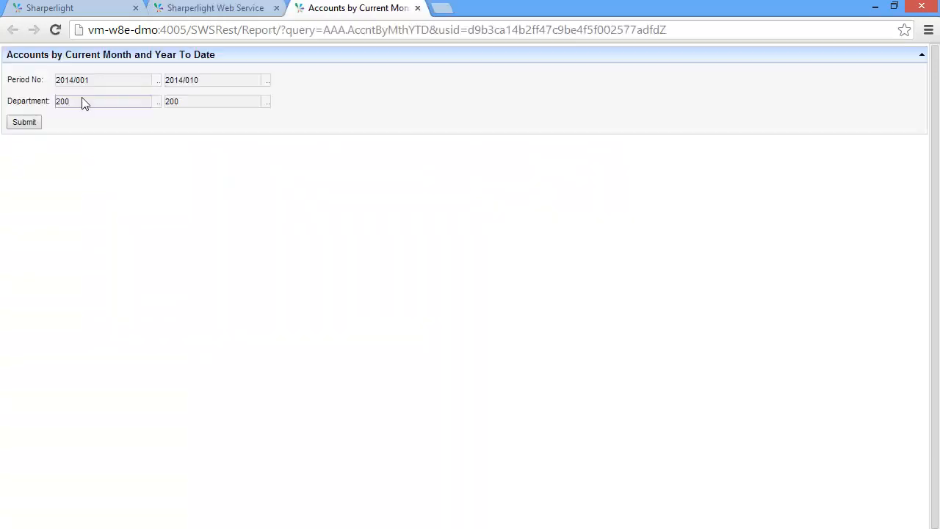
click(24, 124)
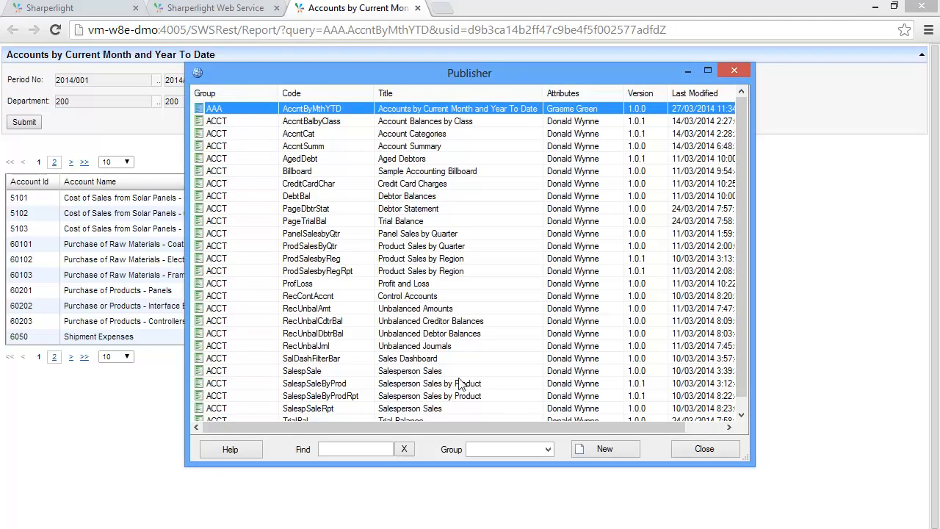
Clone the AccntByMthYTD published query and change the clone's code to AccntByMthYTDChart.
right_click(367, 104)
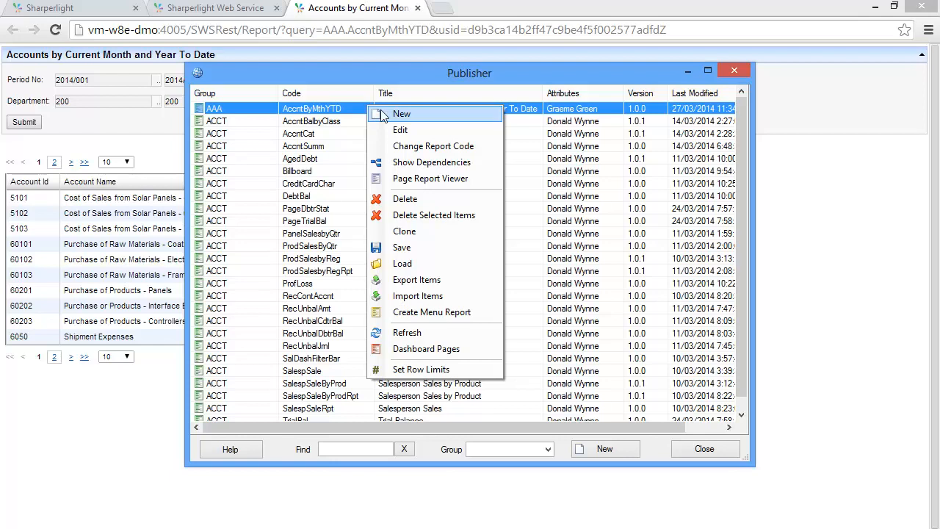
click(405, 232)
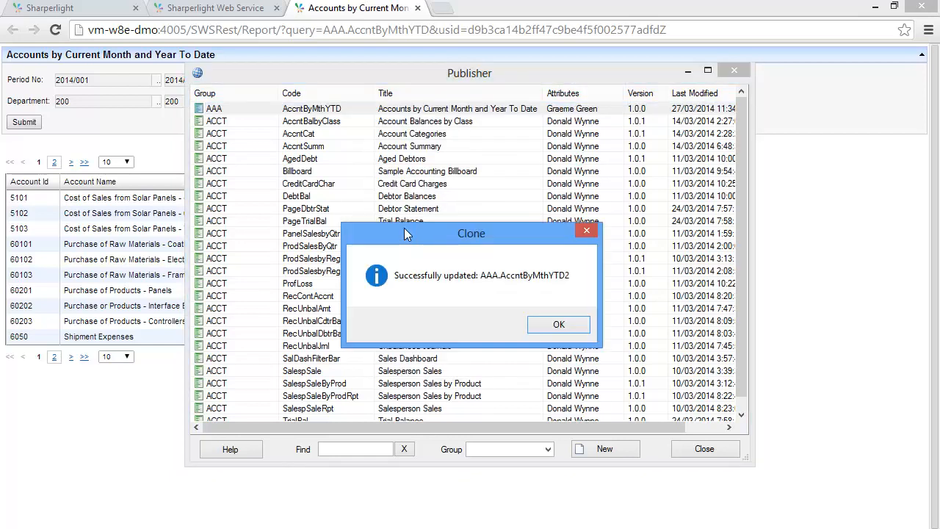
click(549, 326)
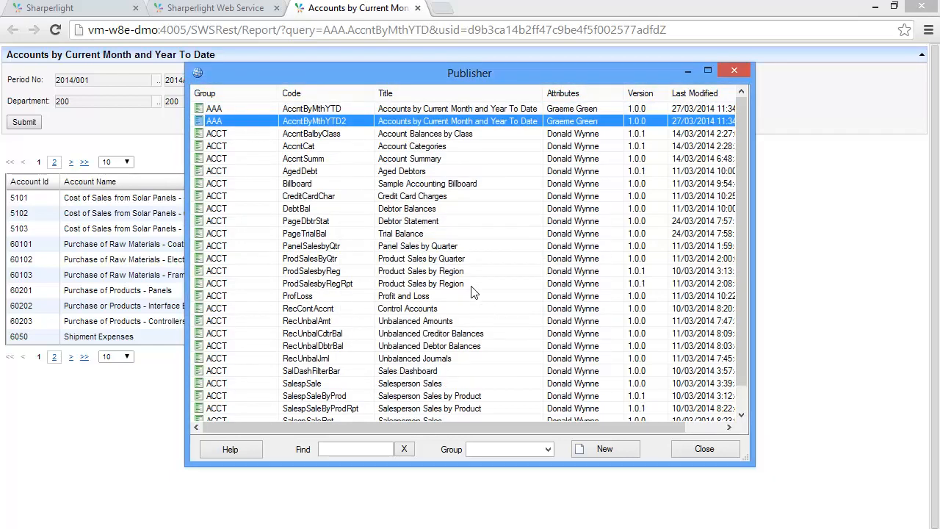
double_click(436, 123)
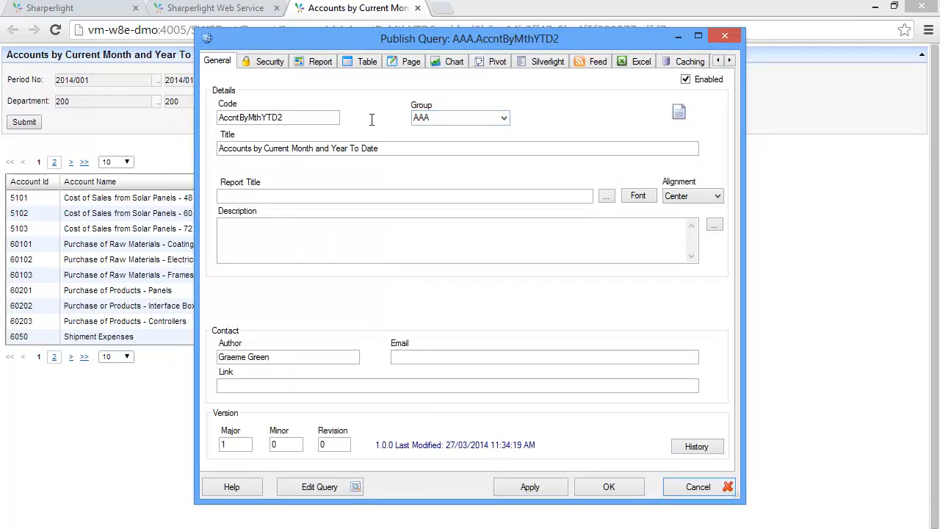
click(293, 118)
key(BackSpace)
text(Chart)
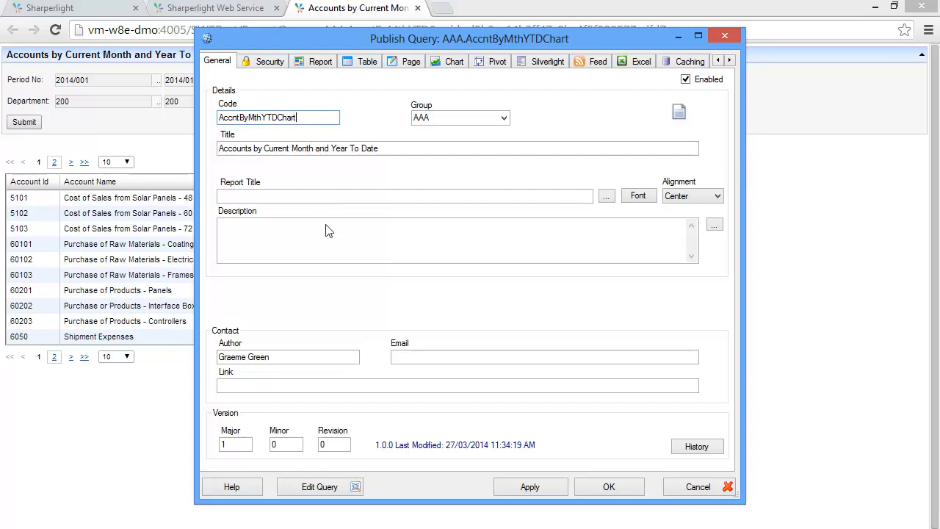
Delete the Amount by Factor output from the cloned query and accept the query changes.
click(335, 486)
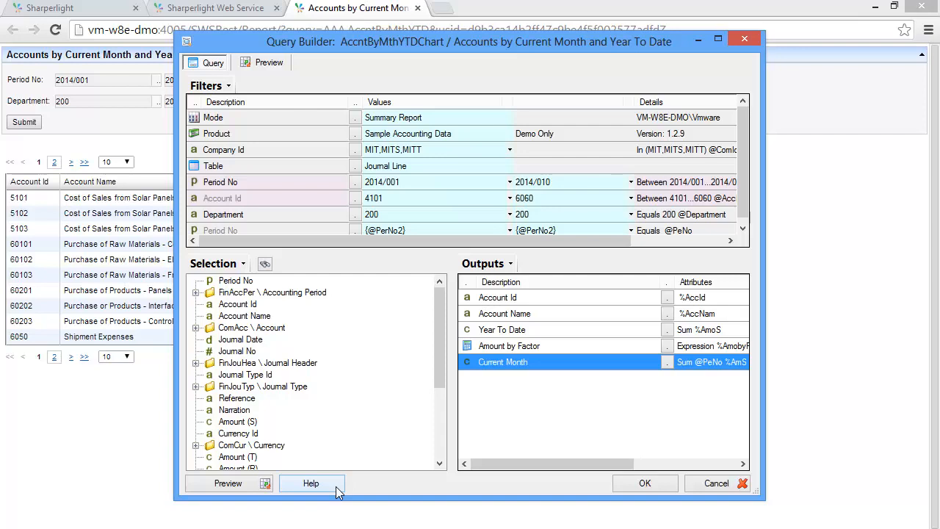
click(487, 350)
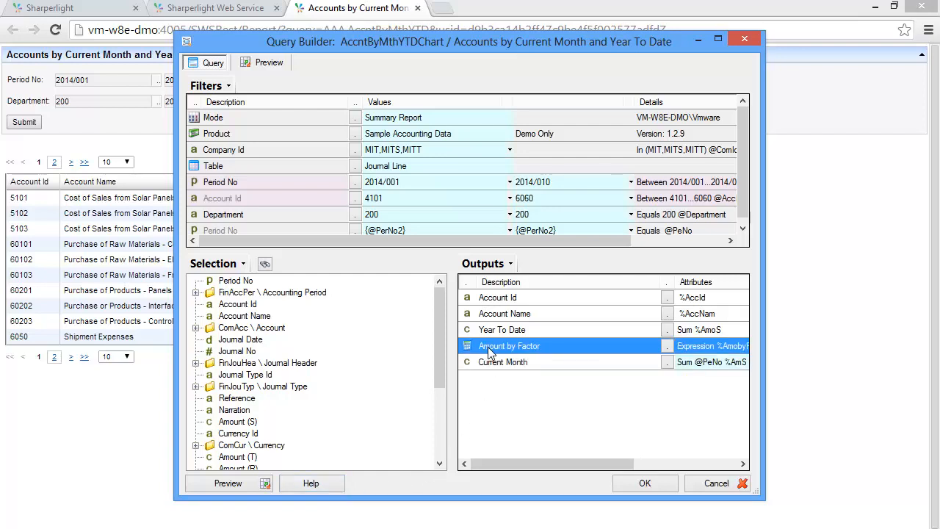
right_click(488, 350)
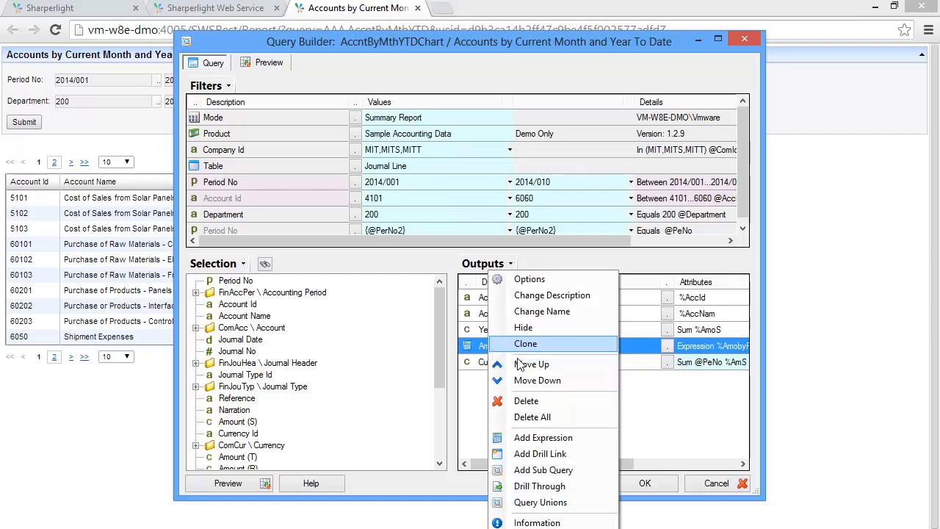
click(525, 401)
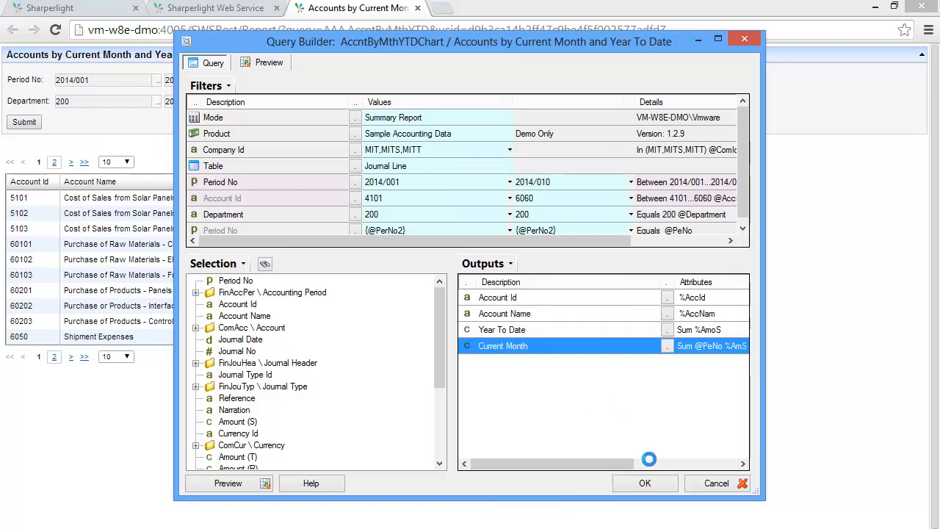
click(650, 485)
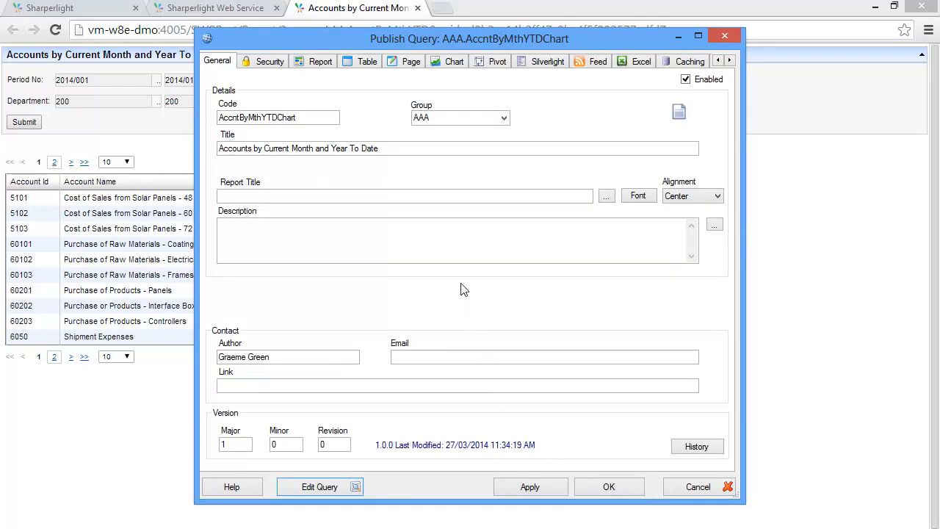
Set the cloned query's chart type to Column Stacked and its default report type to Chart, and save it.
click(444, 65)
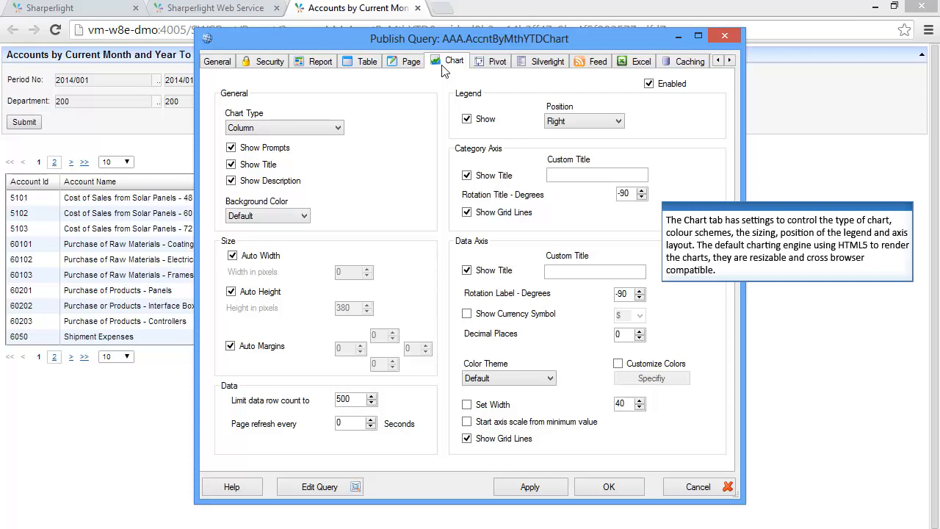
click(327, 128)
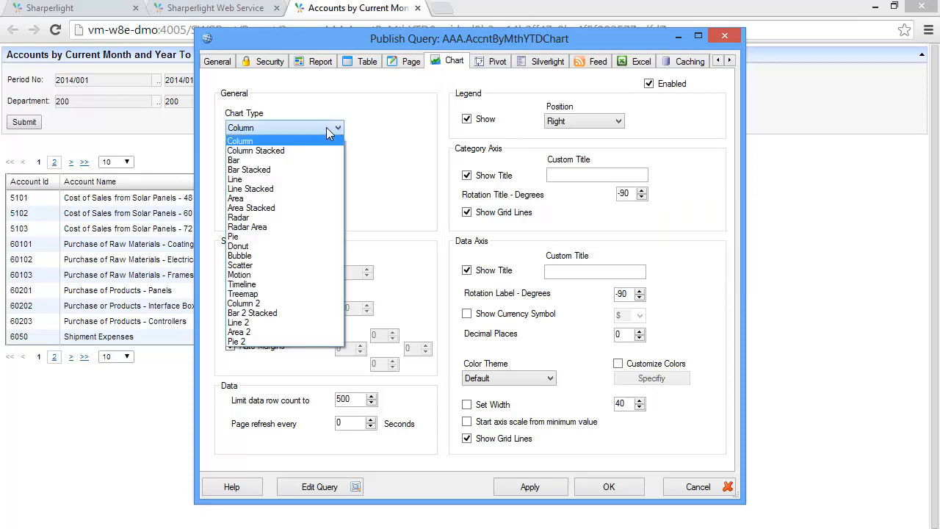
click(287, 150)
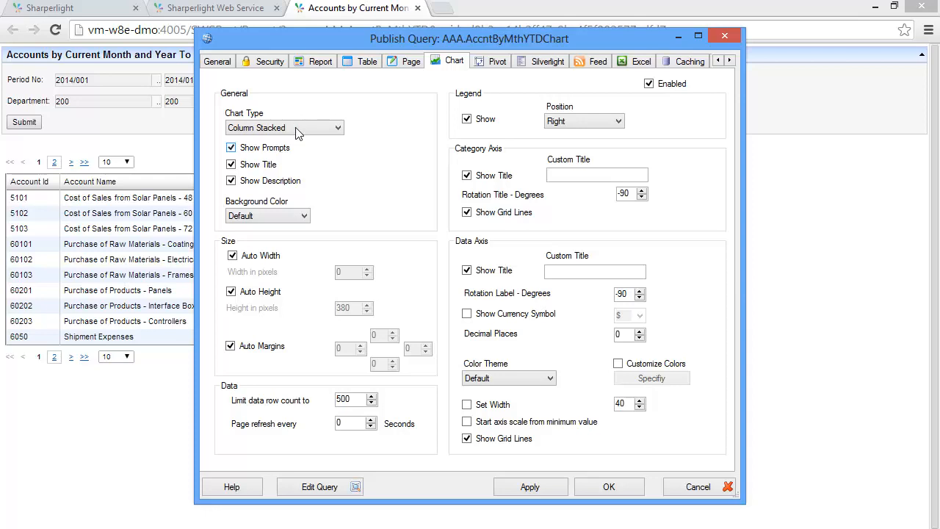
click(307, 61)
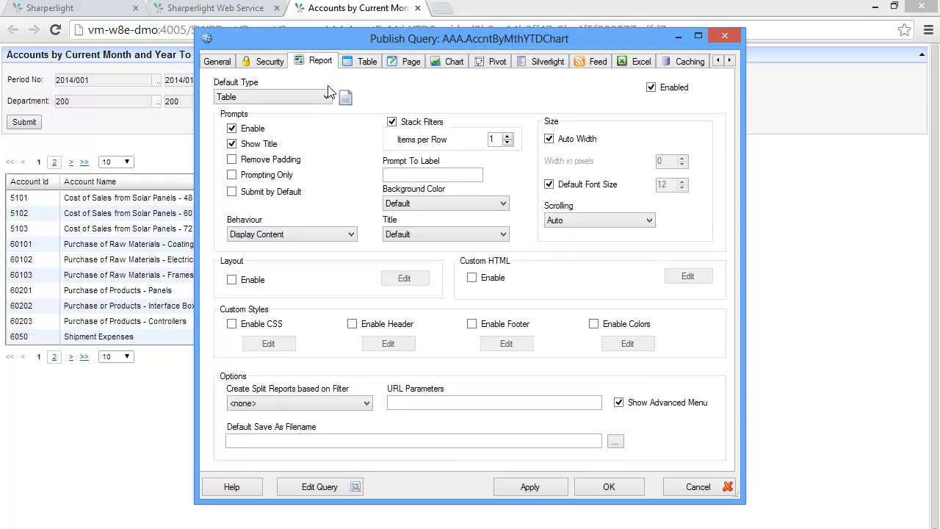
click(327, 97)
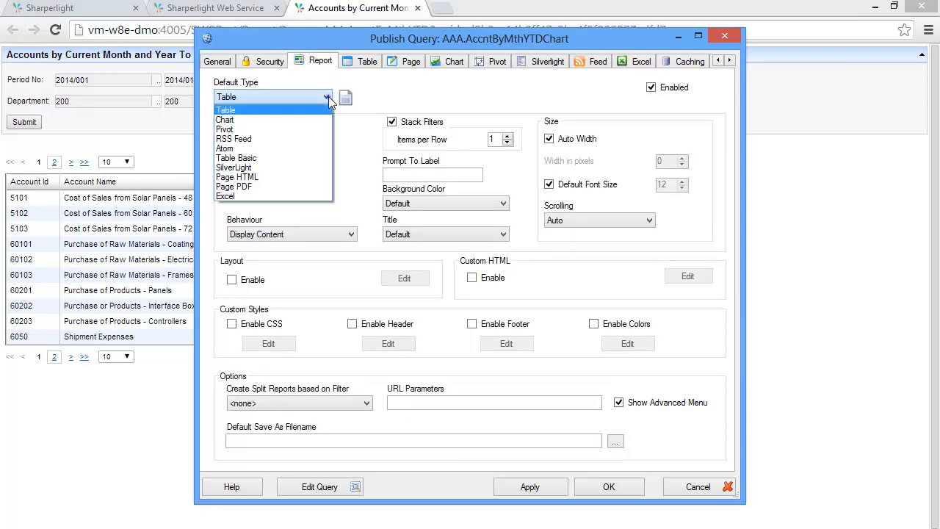
click(299, 120)
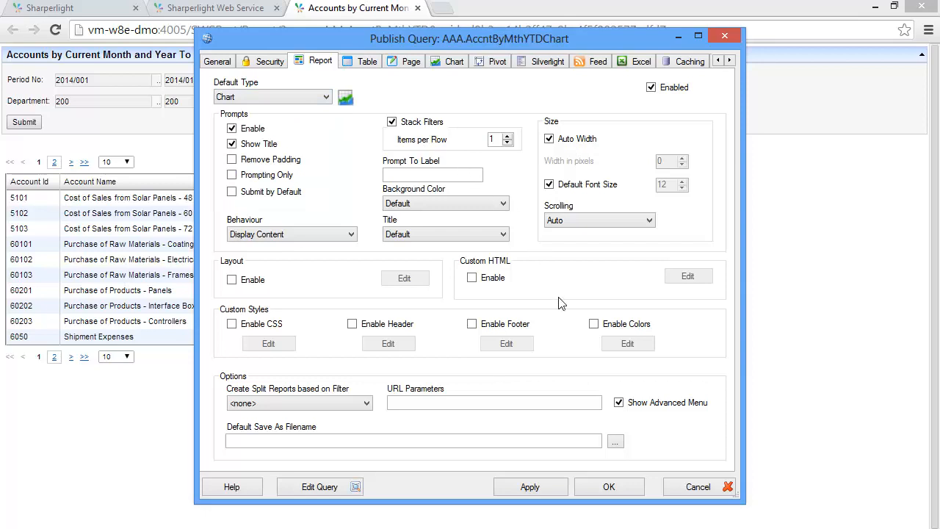
click(589, 489)
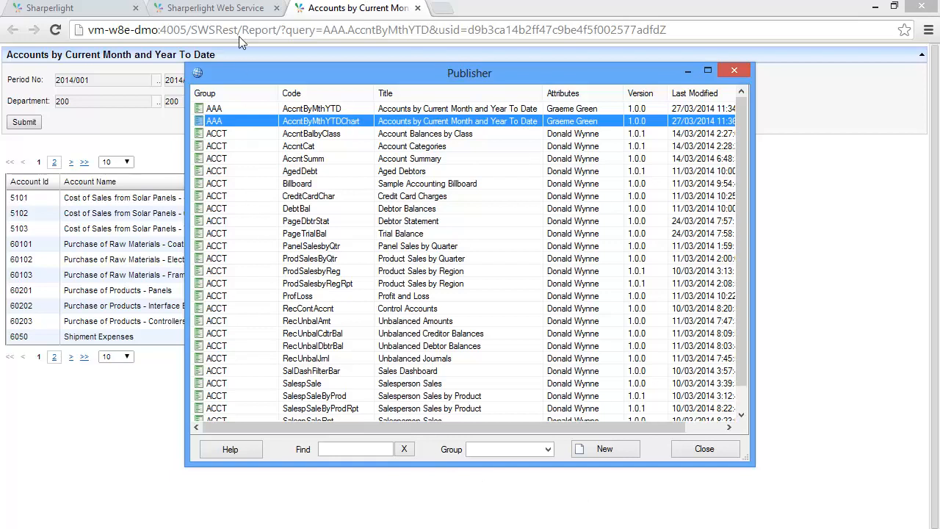
Refresh the list of published queries in the browser and run the AccntByMthYTDChart report.
click(237, 14)
click(228, 8)
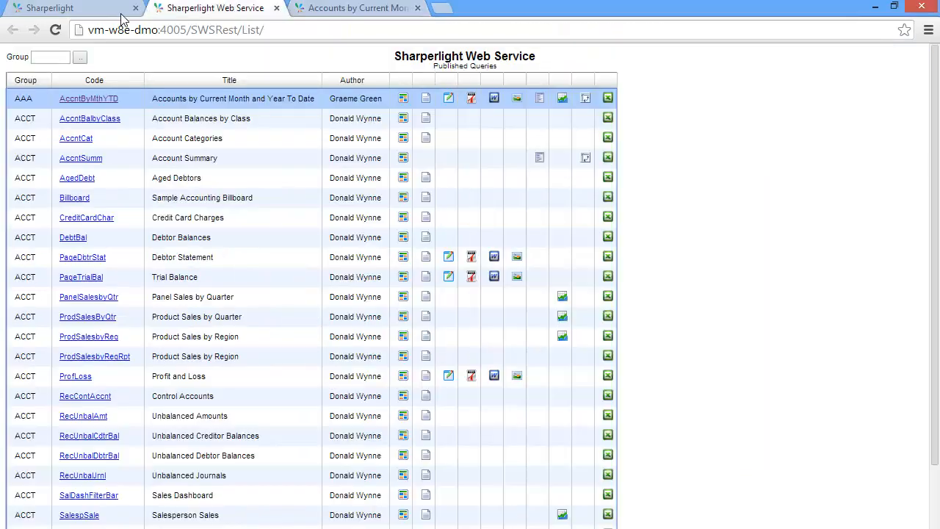
click(54, 28)
click(93, 118)
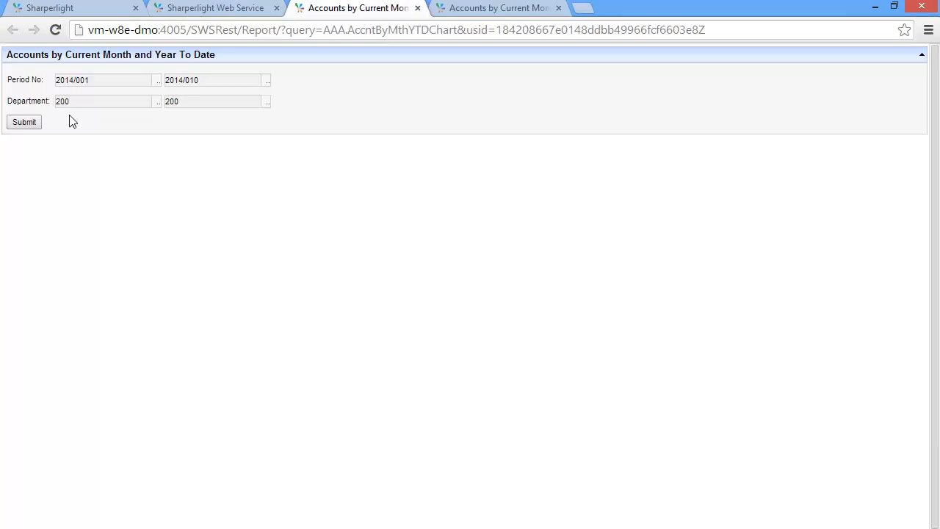
click(34, 124)
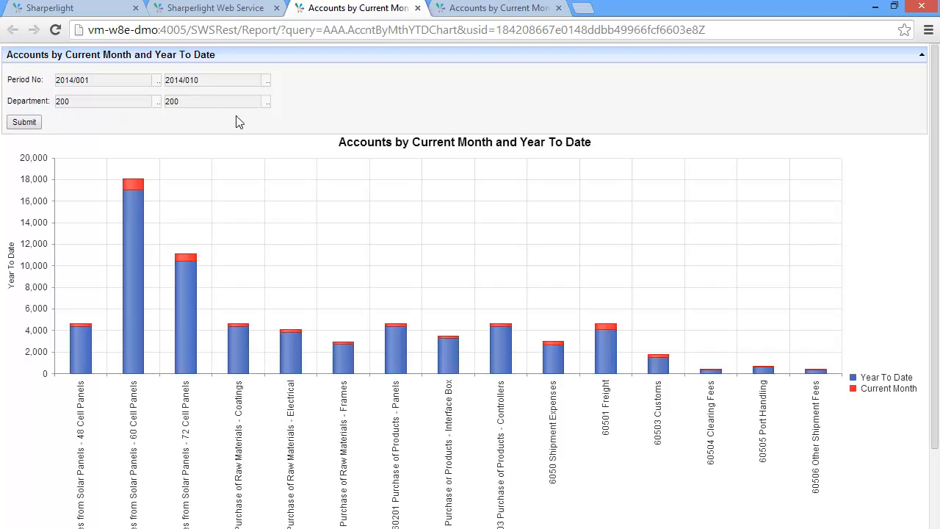
In the AccntByMthYTD table report, set the upper Department value to 600 (Research & Development) and resubmit the report.
click(493, 8)
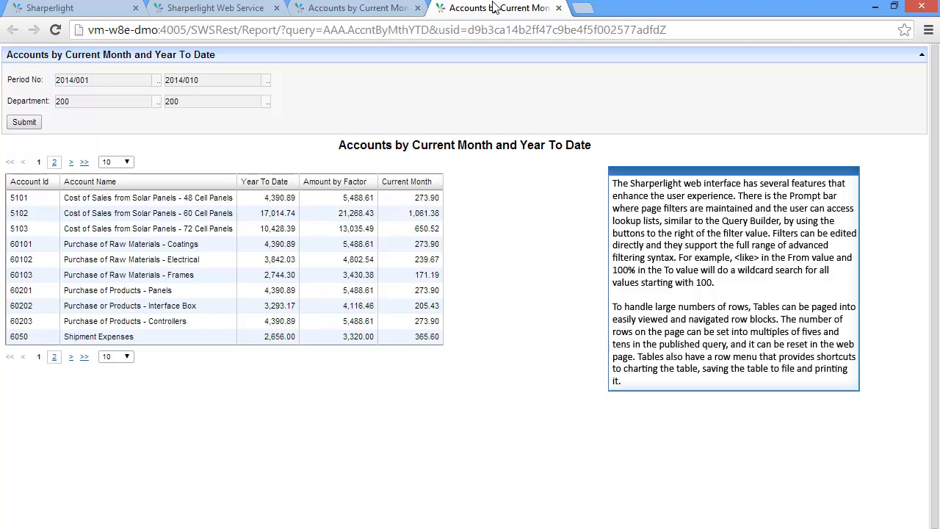
click(266, 102)
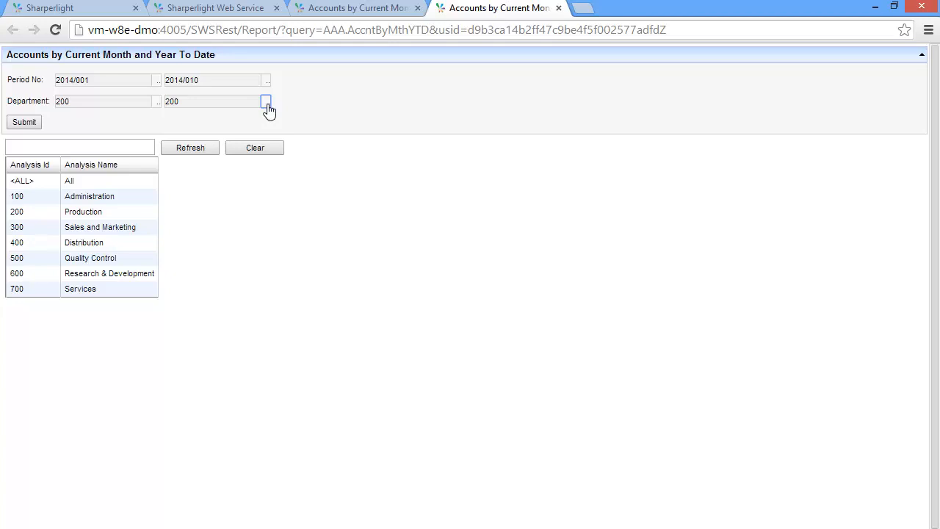
click(63, 272)
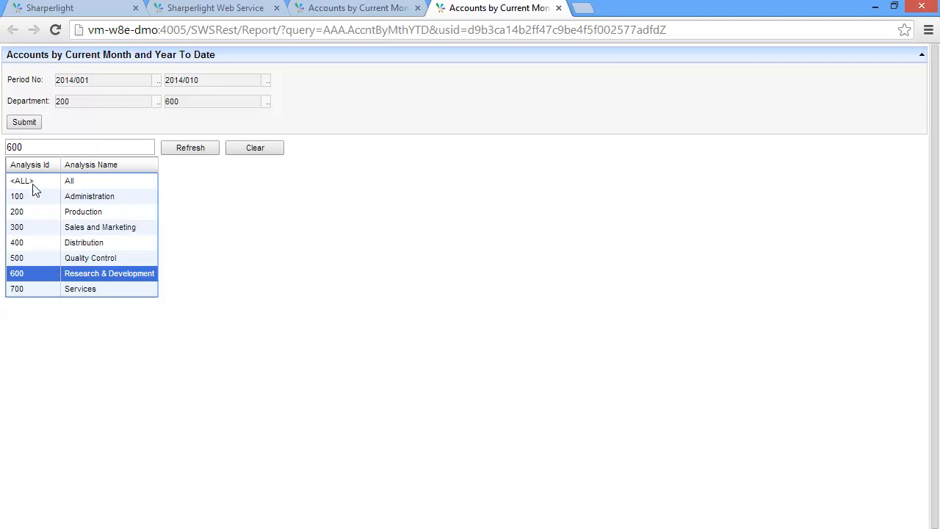
click(29, 123)
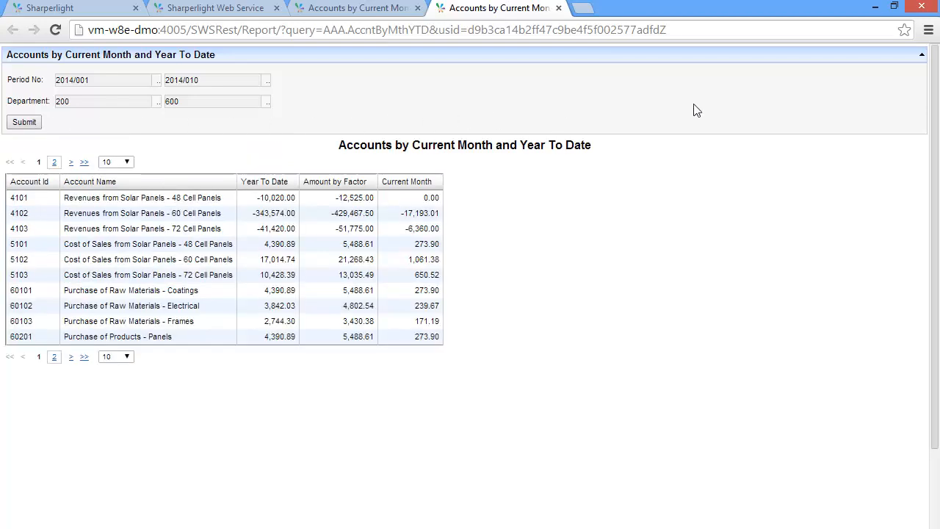
Collapse the report's prompt bar and set the table to show 20 rows per page.
click(922, 56)
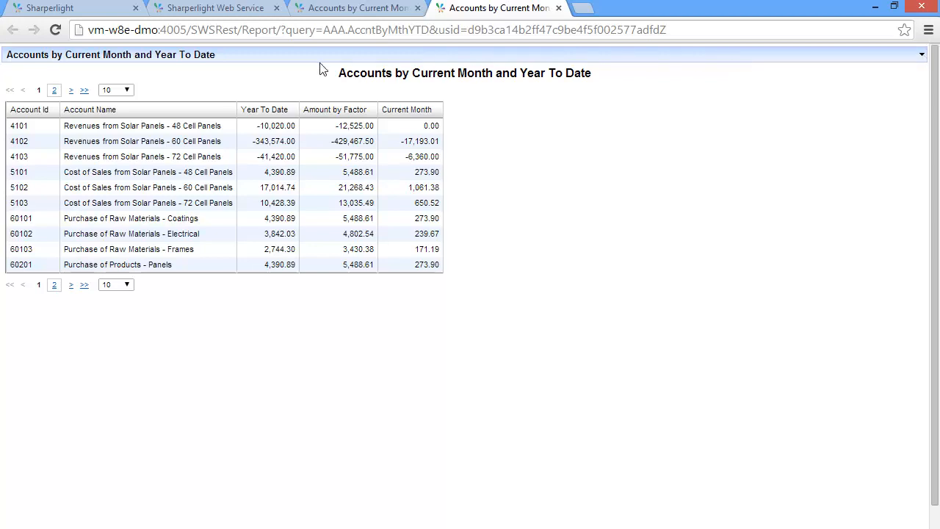
click(126, 89)
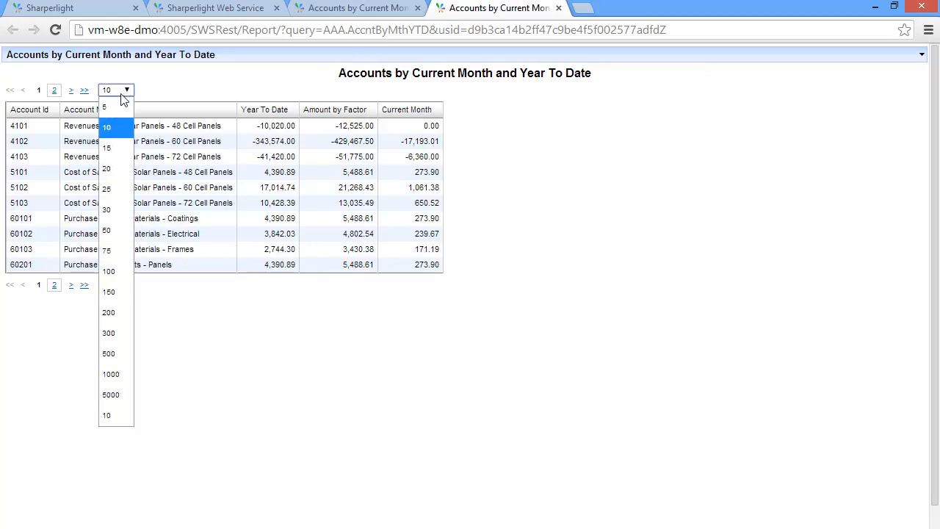
click(116, 169)
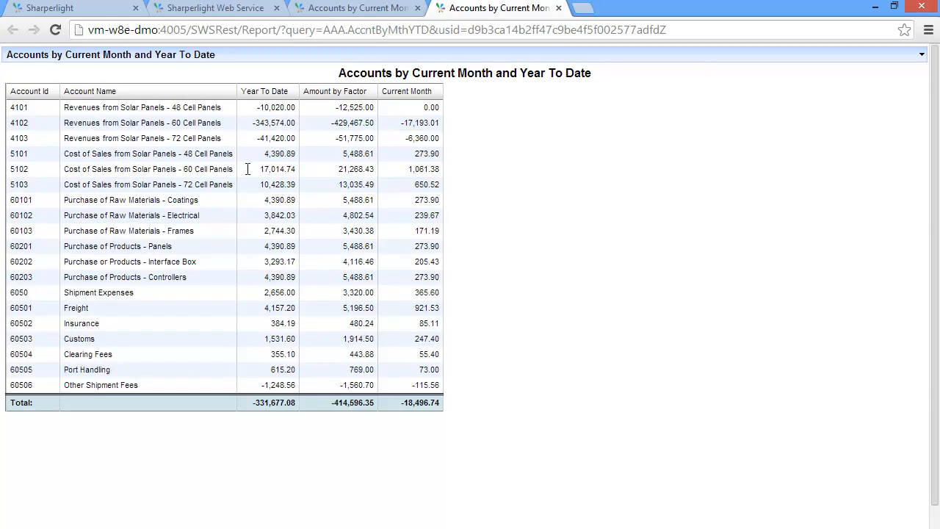
Chart the AccntByMthYTD table as a bar chart and toggle off the Amount by Factor and Year To Date series.
right_click(277, 169)
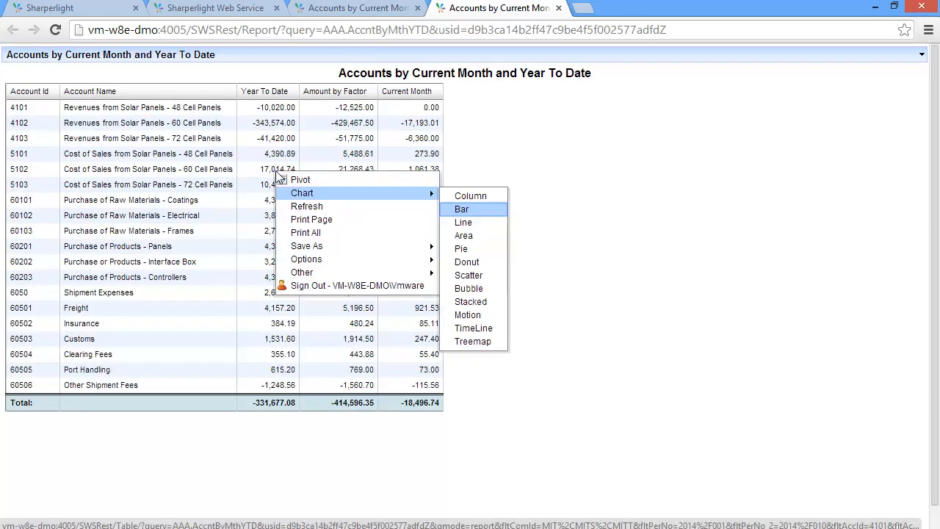
click(456, 211)
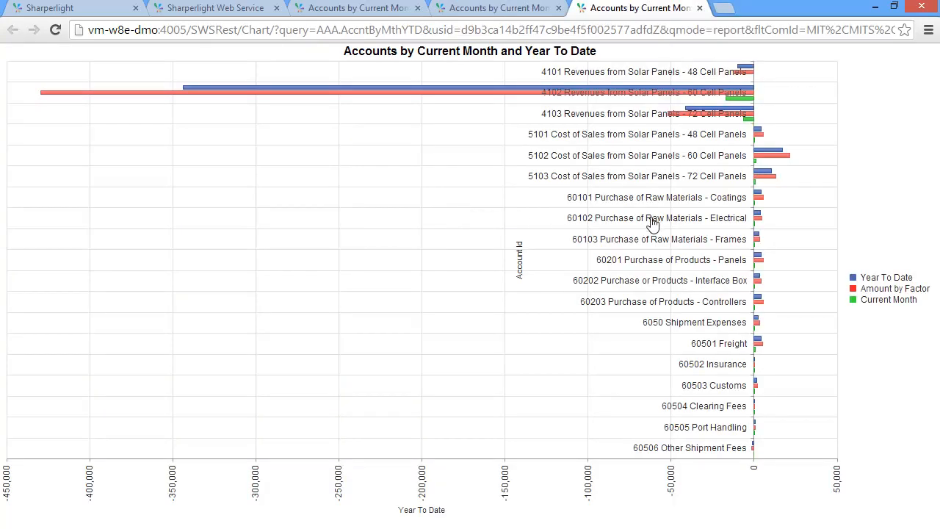
click(854, 295)
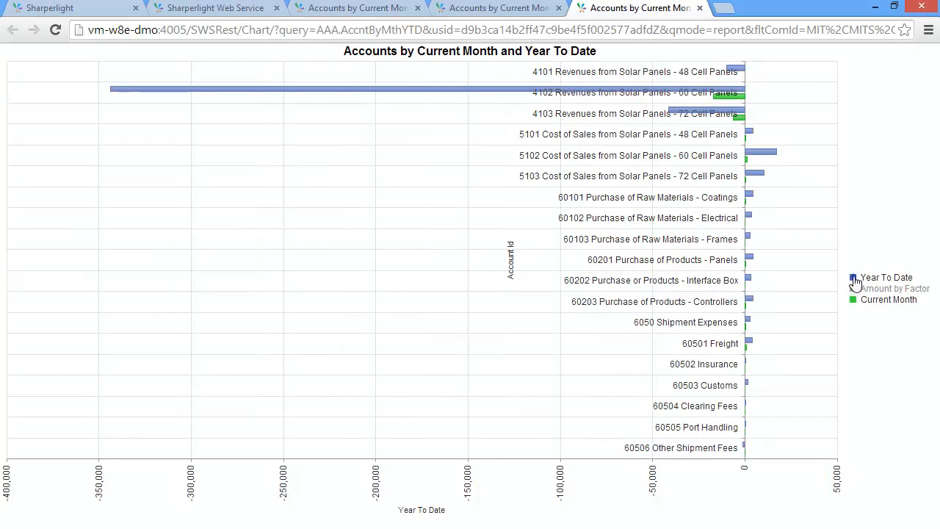
click(854, 279)
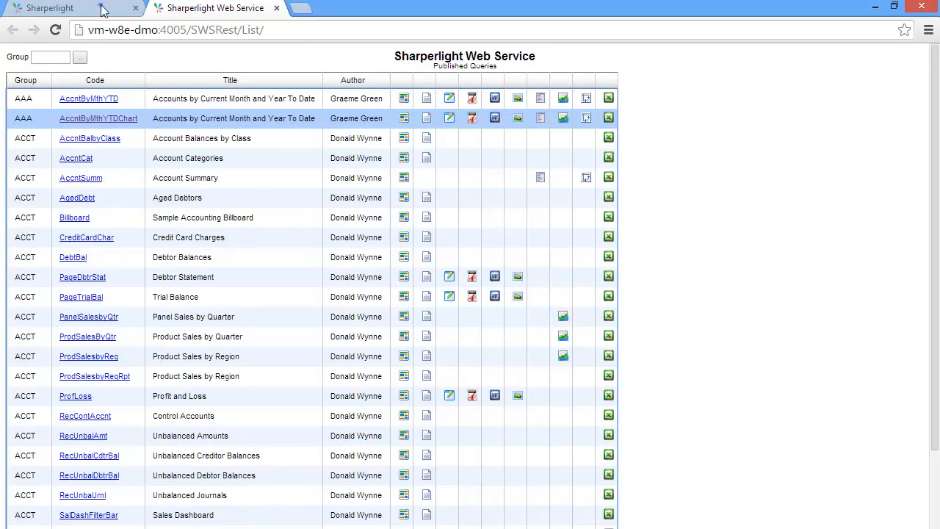
Open the list of dashboard pages from the Sharperlight web service home page and create a new page.
click(102, 9)
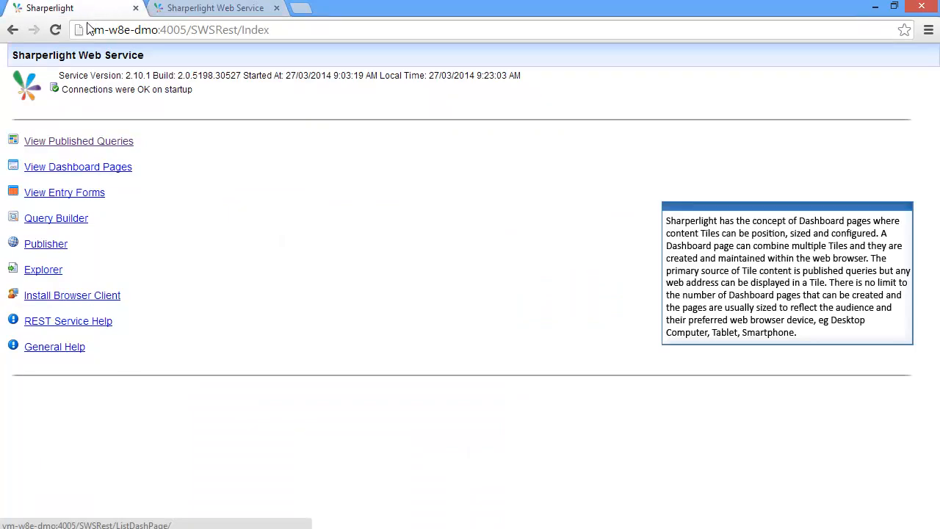
click(79, 167)
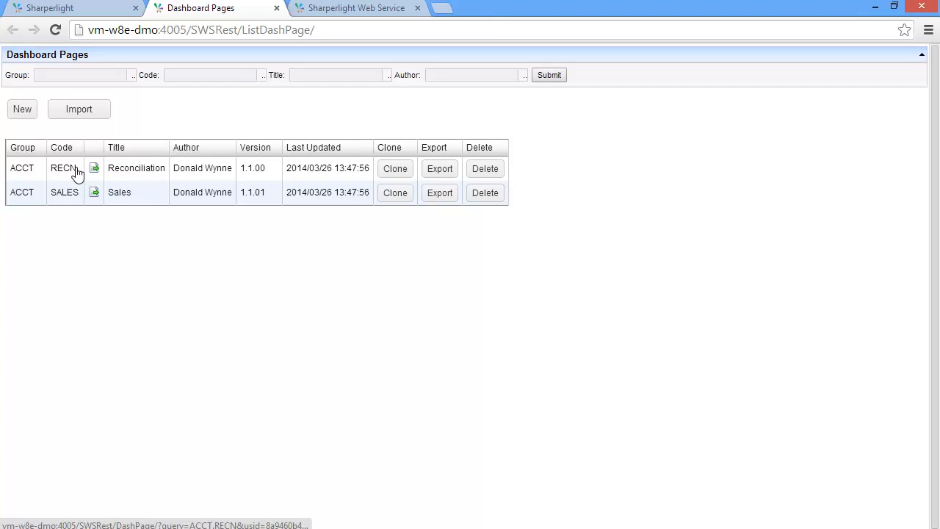
click(22, 114)
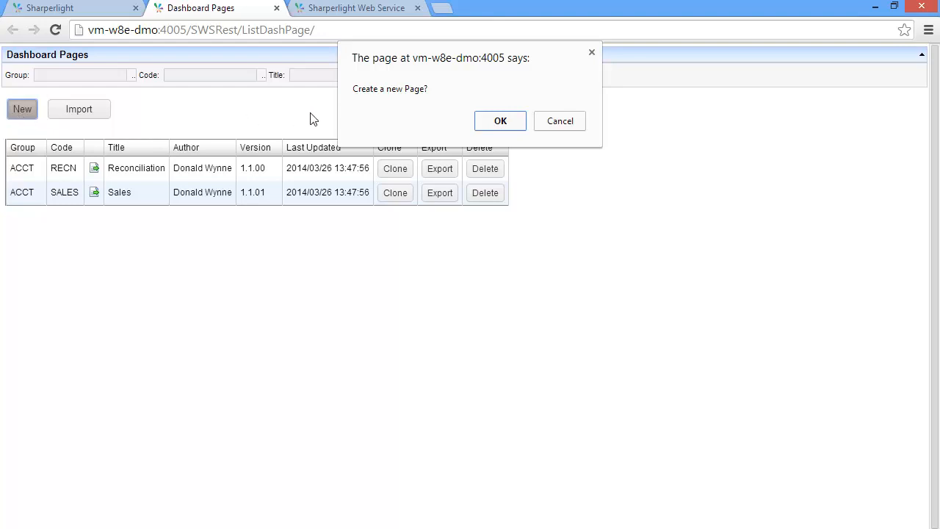
click(499, 122)
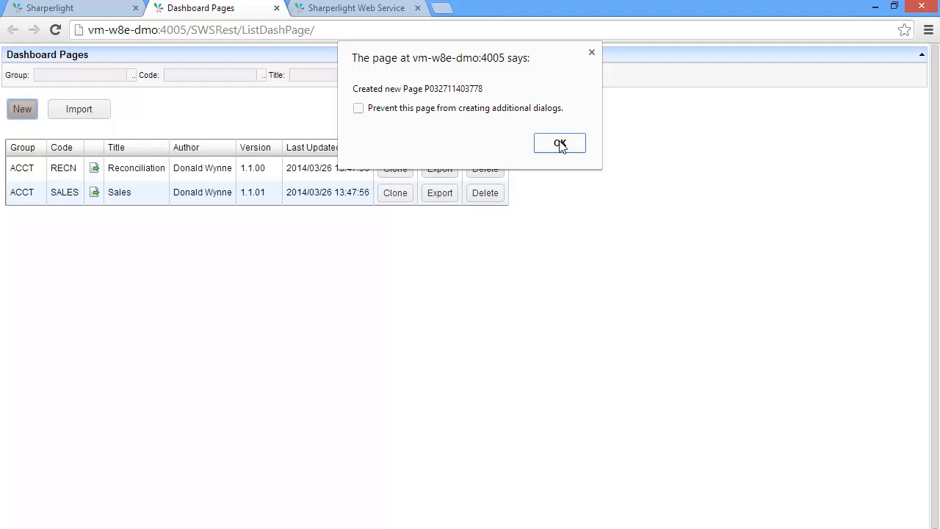
click(559, 144)
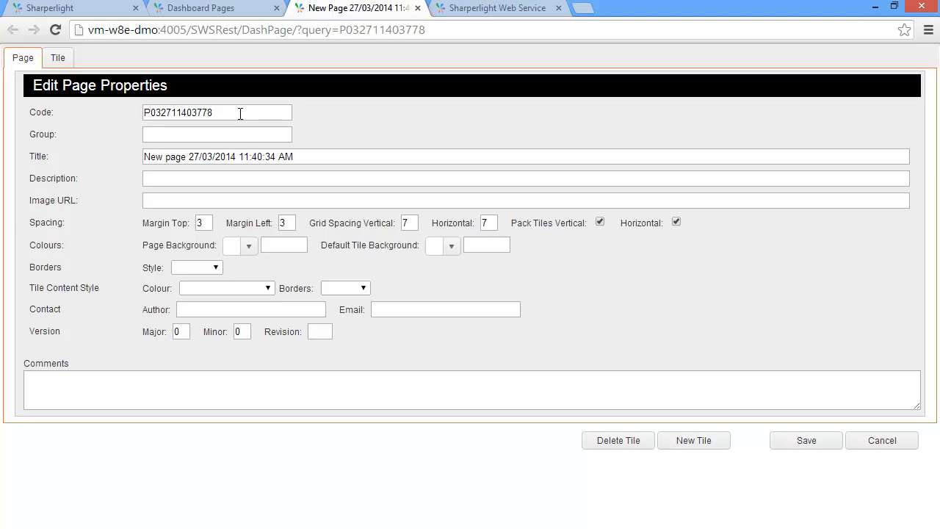
Set the new page's code to ACCTDEMO and its title to Sample Accounting Demo Dashboard.
drag(245, 113, 130, 114)
text(ACCTDEM)
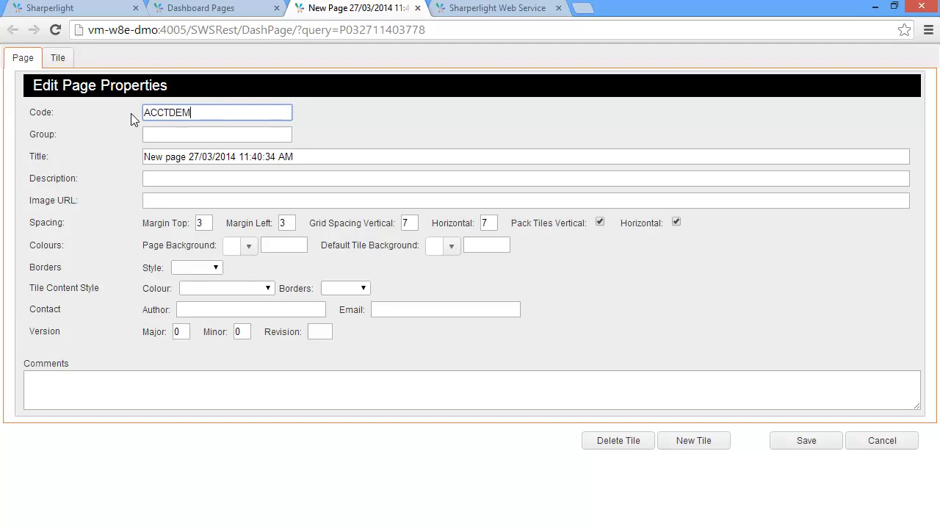
text(O)
click(307, 156)
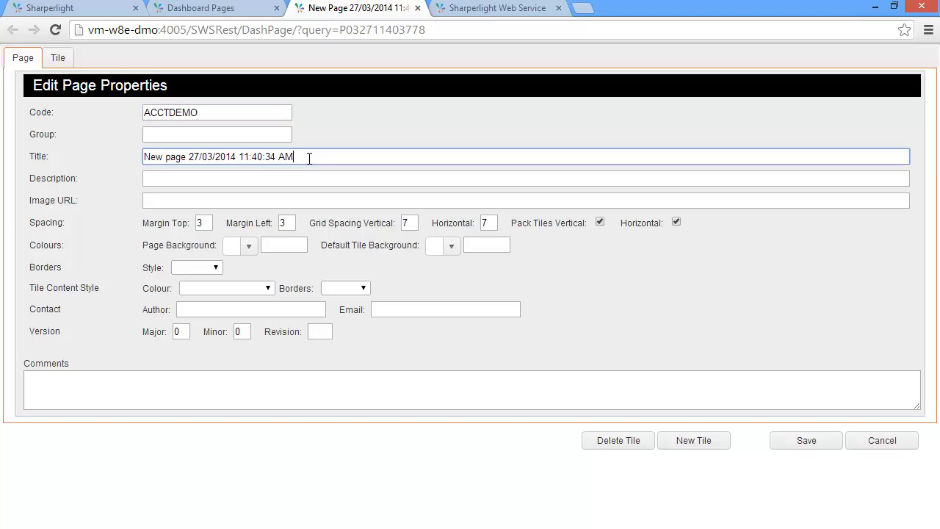
key(ctrl+a)
text(Sample Ac)
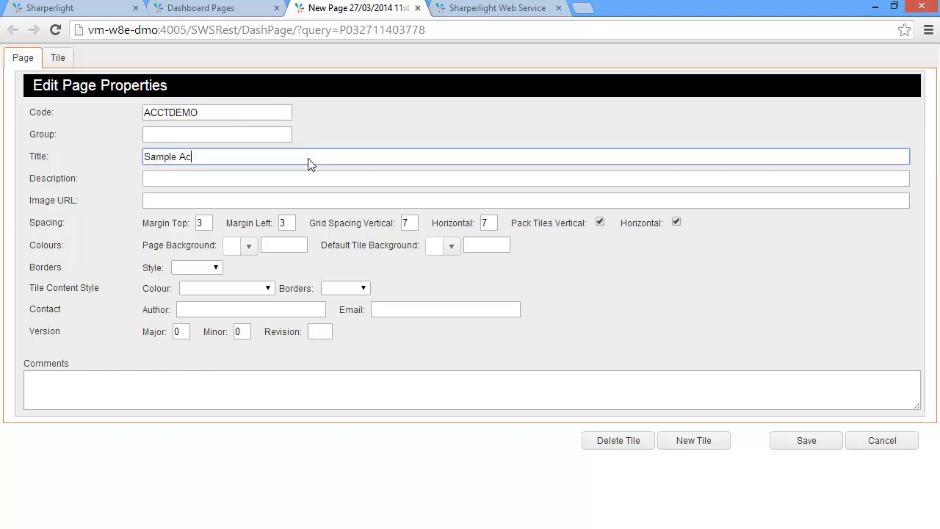
text(counting Demo Dashboard)
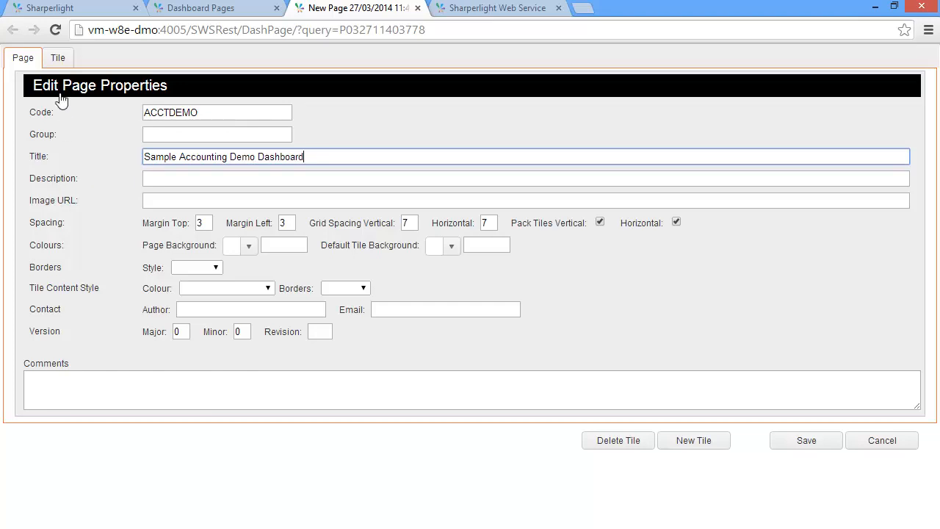
Title the page's first tile Accounts Table.
click(59, 60)
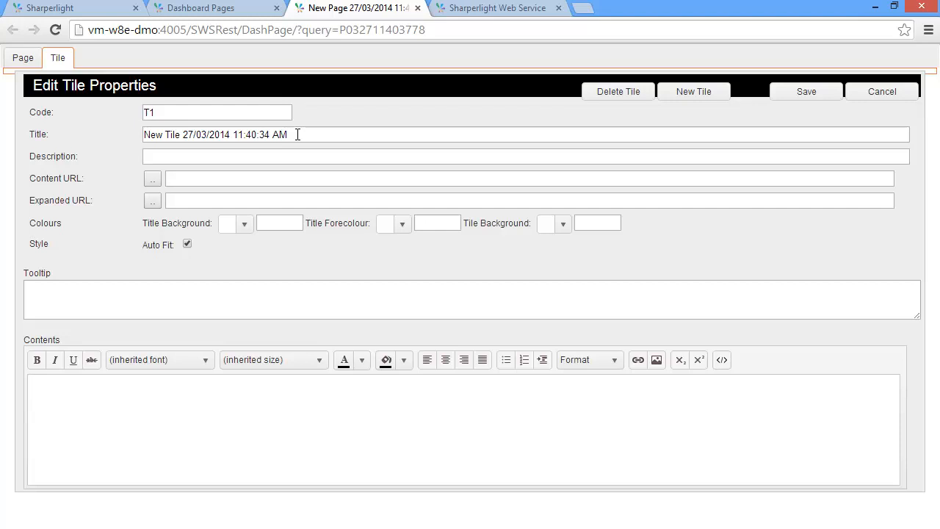
drag(298, 135, 92, 131)
text(Acc)
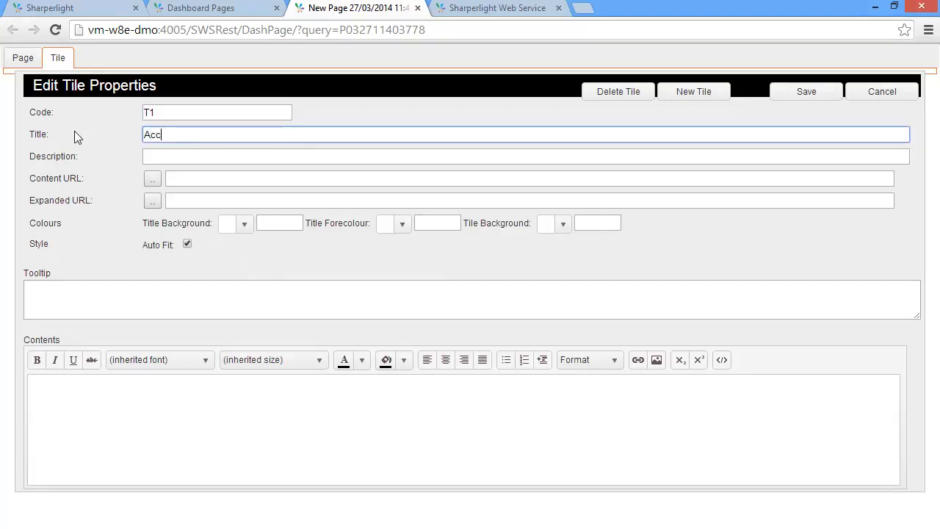
text(ounts Table)
Set the tile's content to the AAA AccntByMthYTD query's Table output without prompts, and save the tile.
click(156, 181)
click(14, 81)
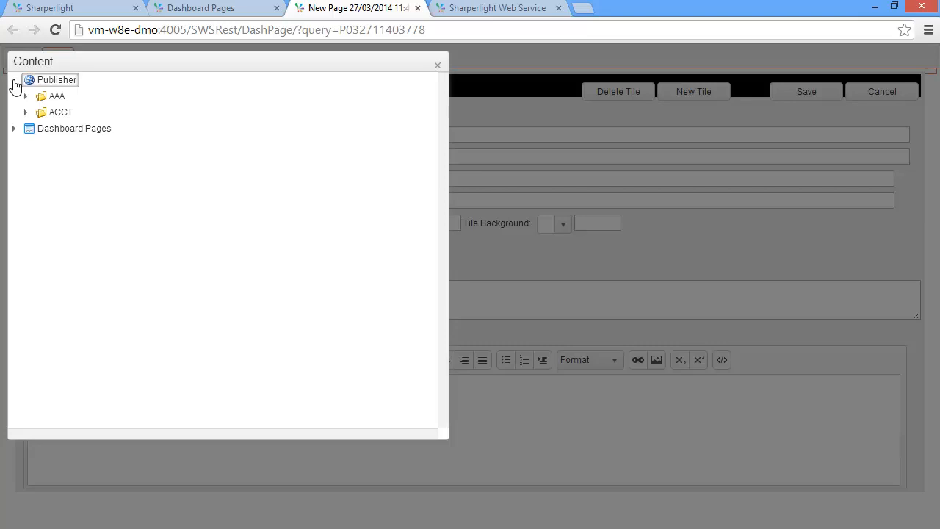
click(25, 96)
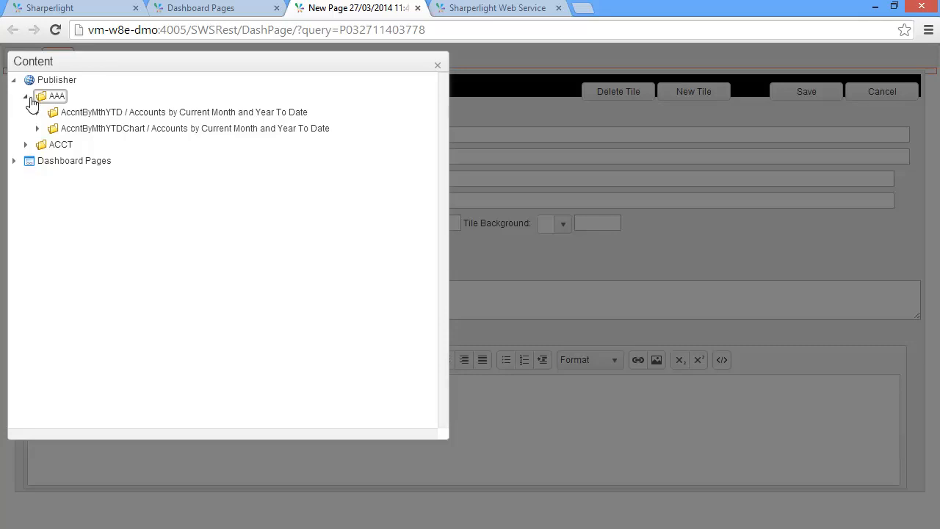
click(38, 112)
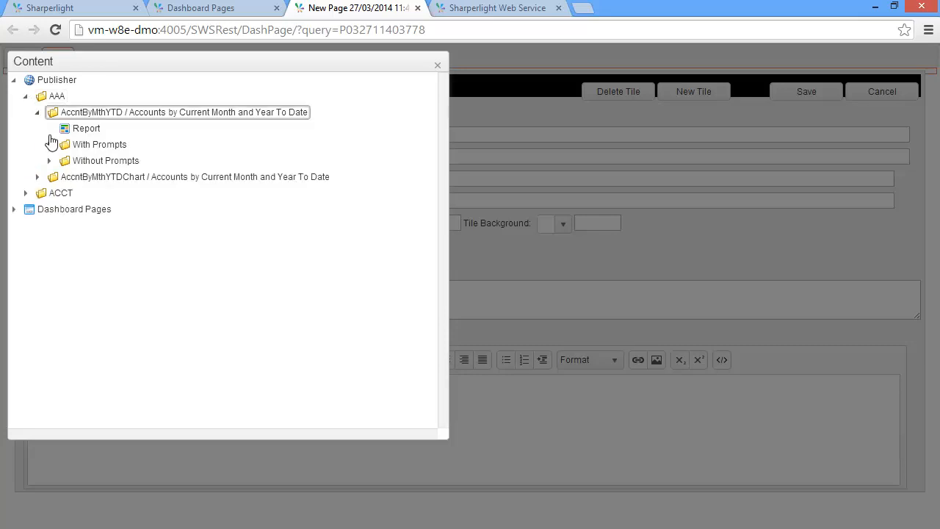
click(49, 161)
double_click(81, 176)
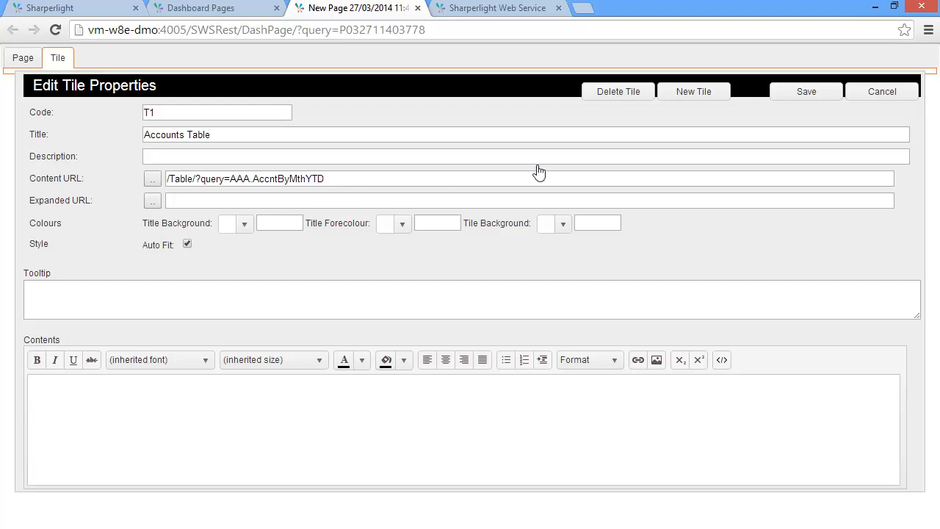
click(810, 93)
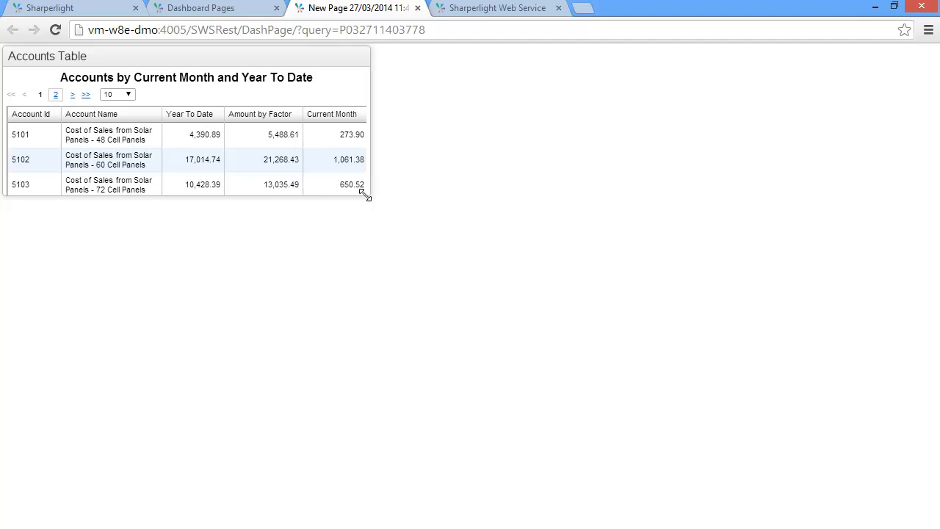
Enlarge the Accounts Table tile to show all ten rows, and save its properties again to refit the content.
drag(365, 196, 396, 375)
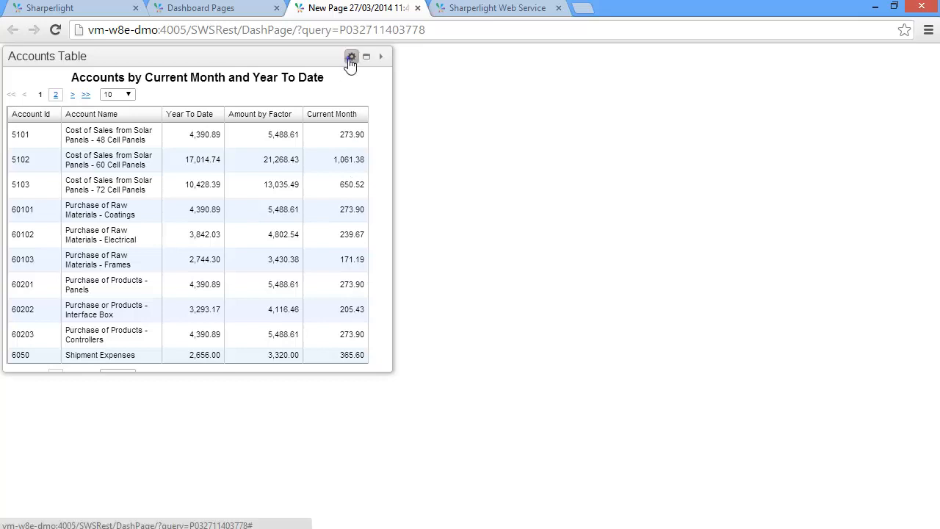
click(350, 57)
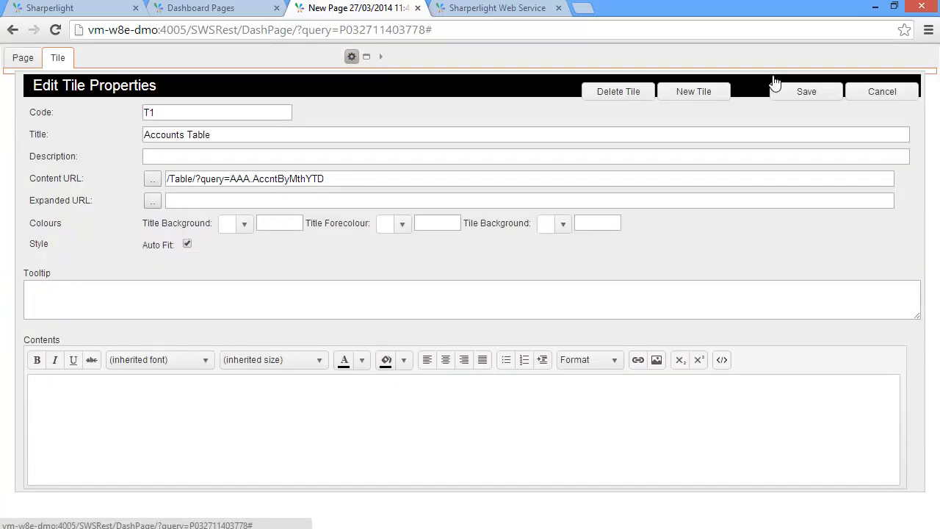
click(806, 93)
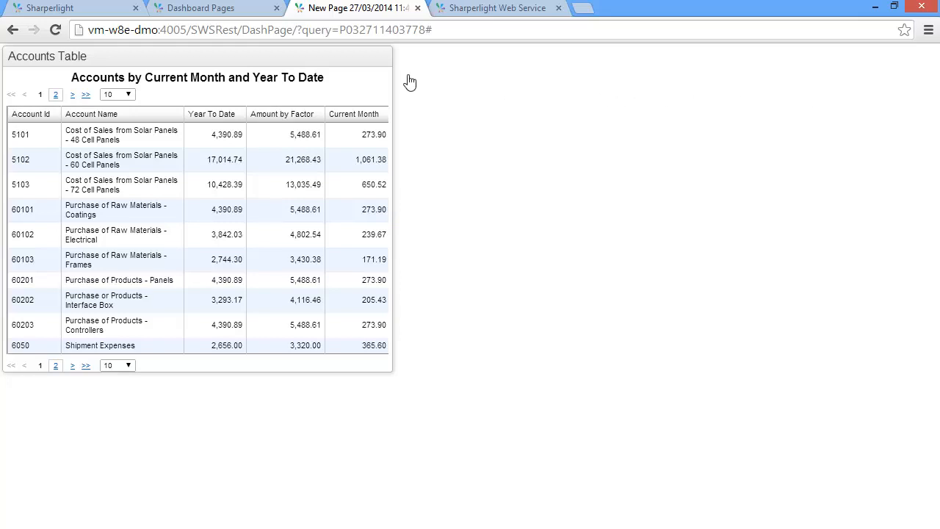
Change the Accounts Table tile's content URL to /Table/?query=AAA.AccntByMthYTDChart, save it, and resize the tile to fit the table.
click(352, 56)
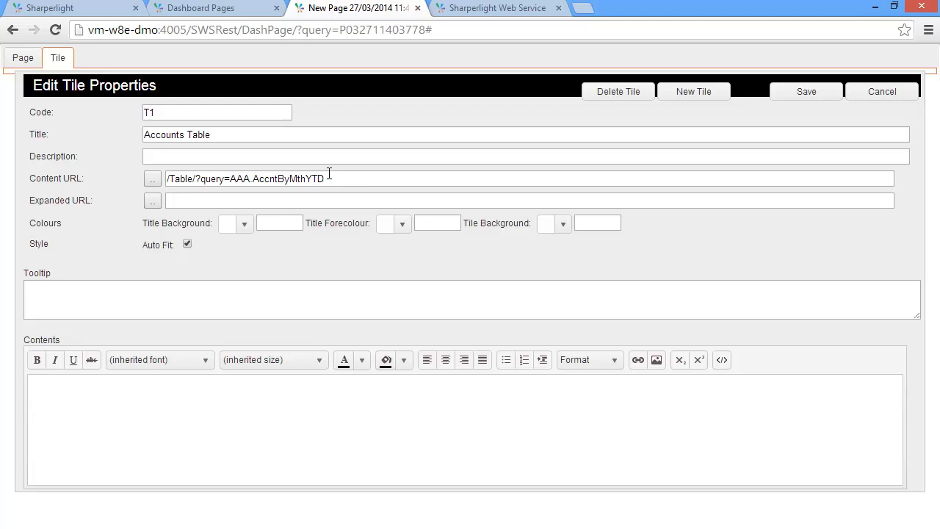
click(329, 173)
text(Char)
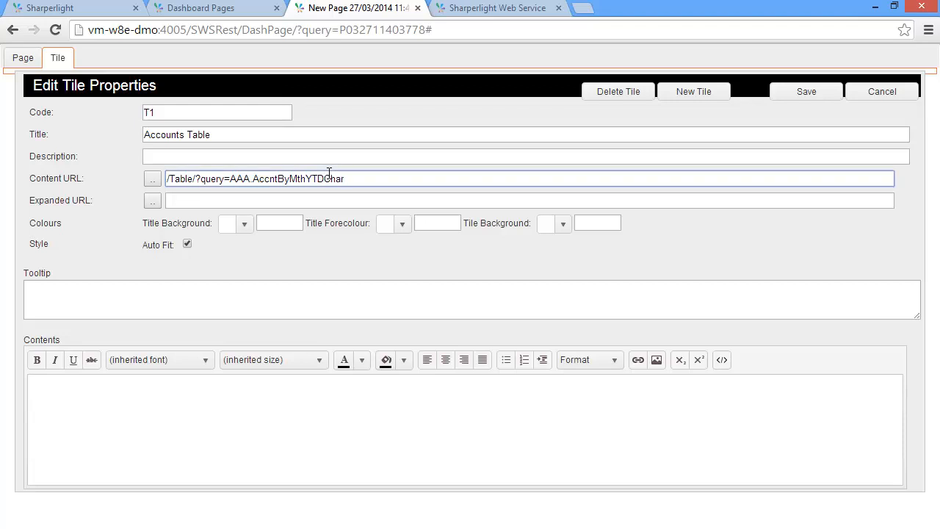
text(t)
click(799, 94)
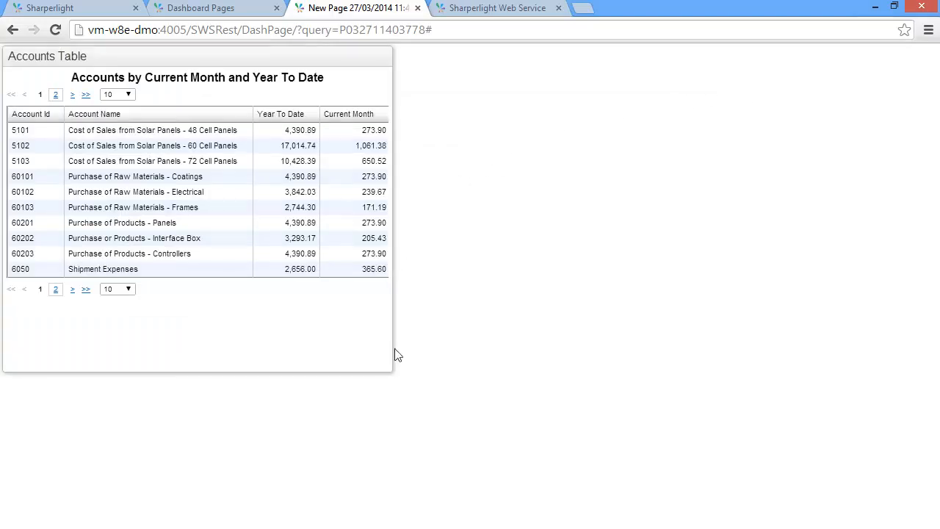
drag(397, 356, 401, 315)
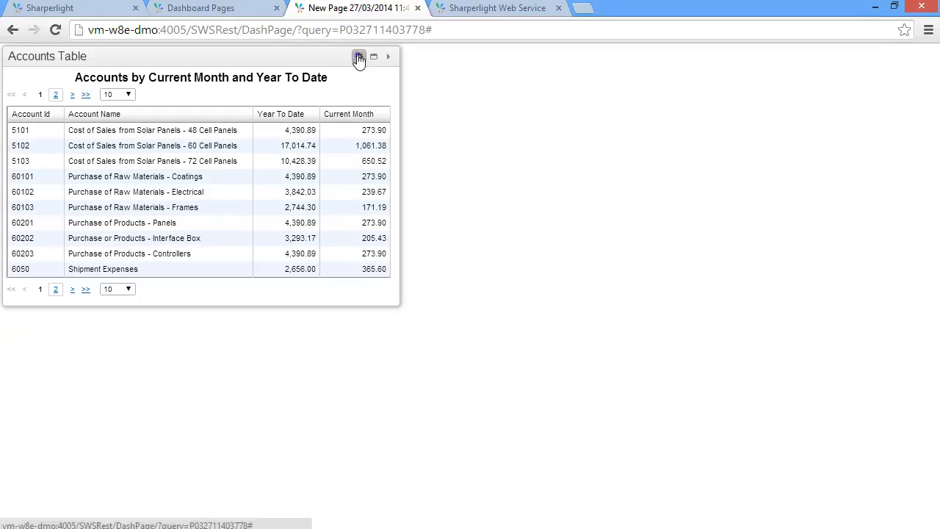
Add a second tile to the dashboard page and title it Accounts Chart.
click(359, 59)
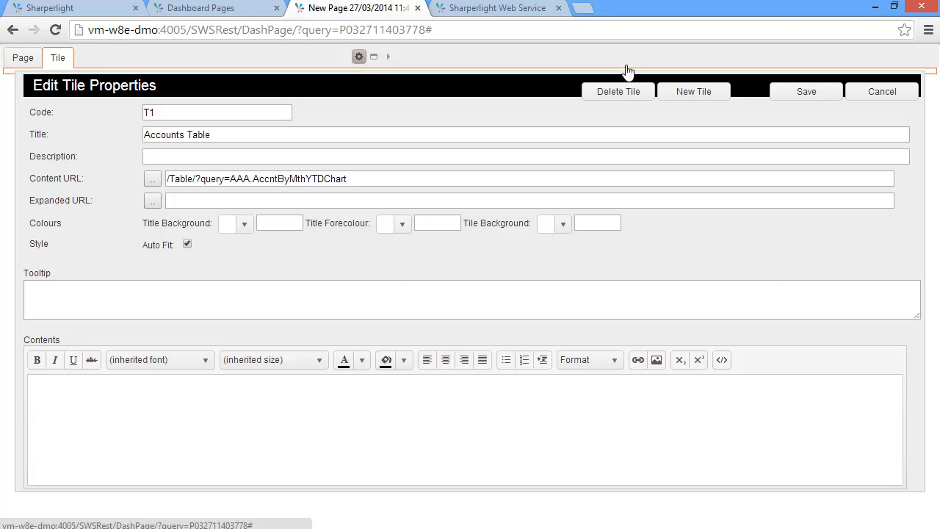
click(682, 91)
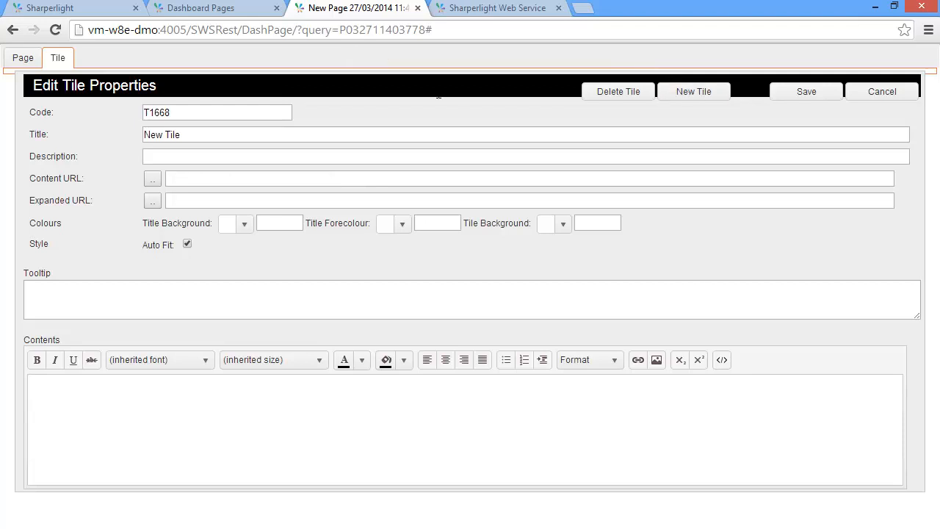
triple_click(190, 134)
text(Accounts char)
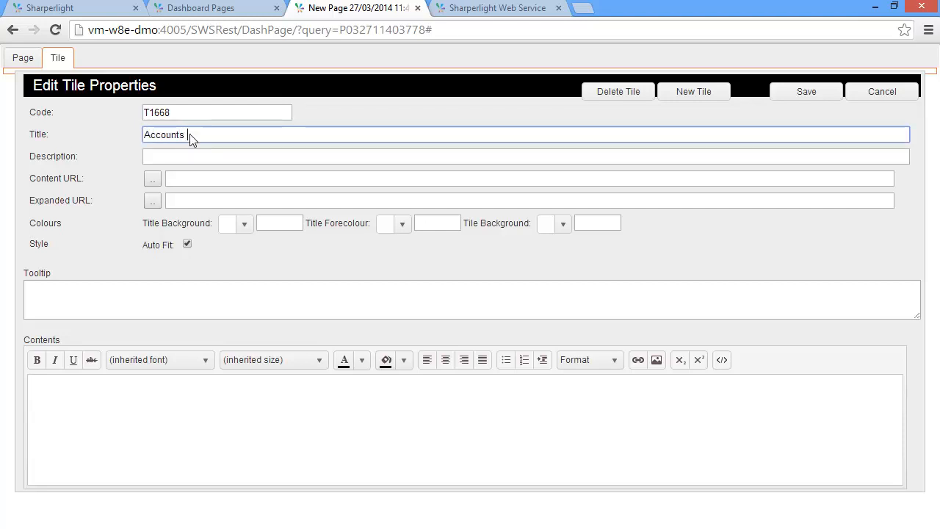
key(BackSpace)
key(BackSpace)
key(BackSpace)
key(BackSpace)
text(Chart)
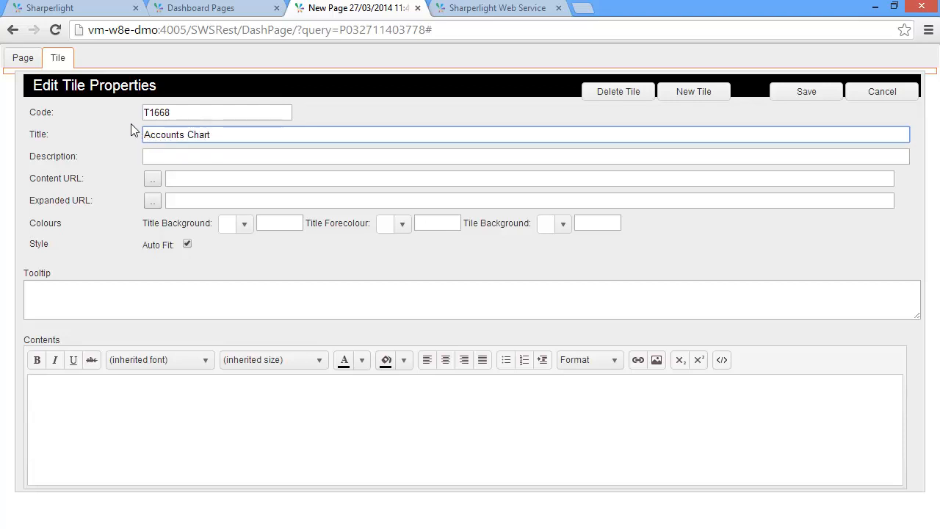
Set the Accounts Chart tile's content to the AccntByMthYTDChart query's Line Stacked chart without prompts, and save the tile.
click(152, 180)
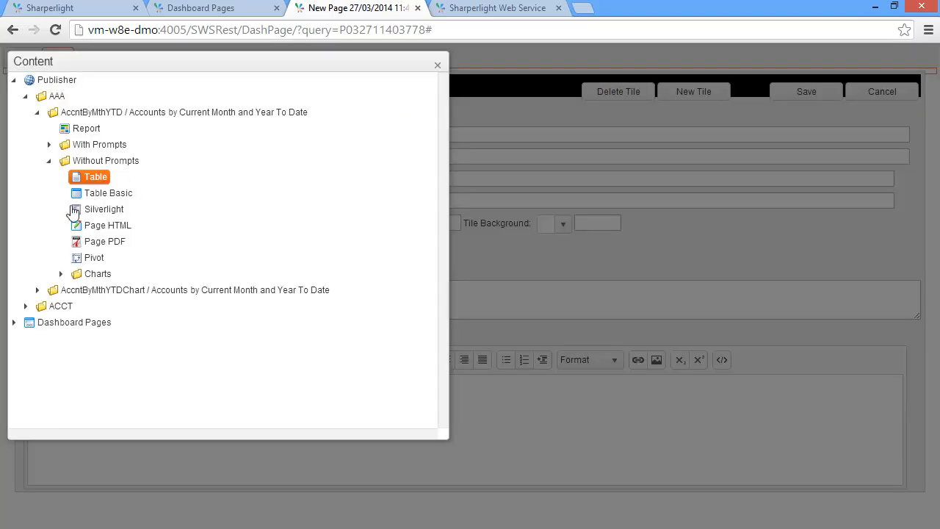
click(36, 290)
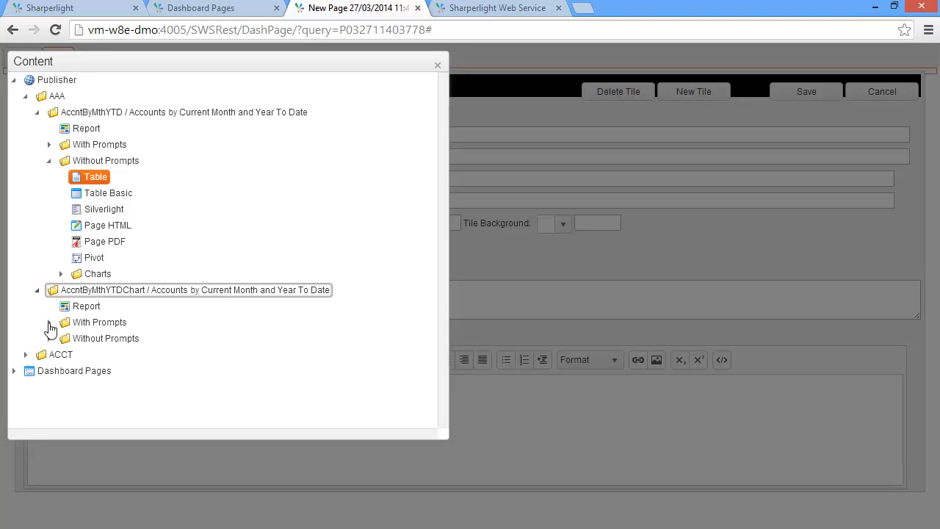
click(49, 339)
scroll(424, 331, down, 4)
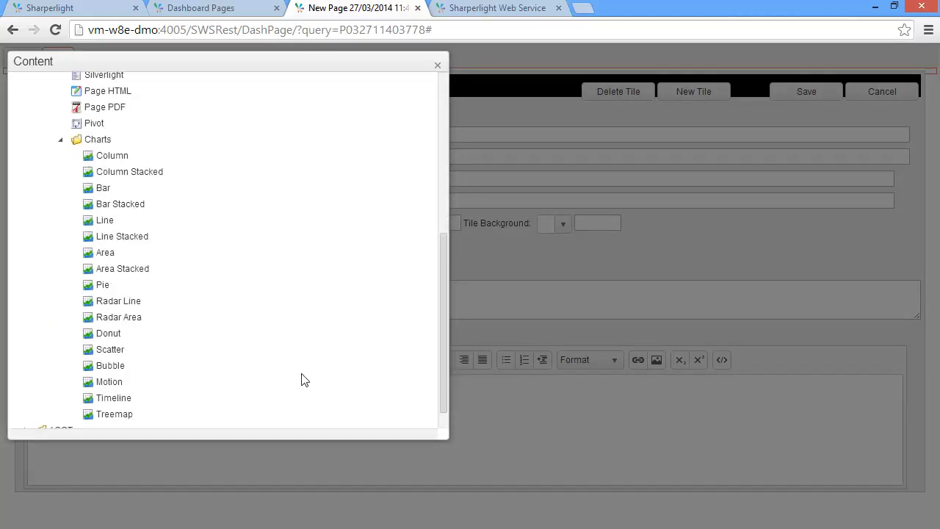
double_click(132, 236)
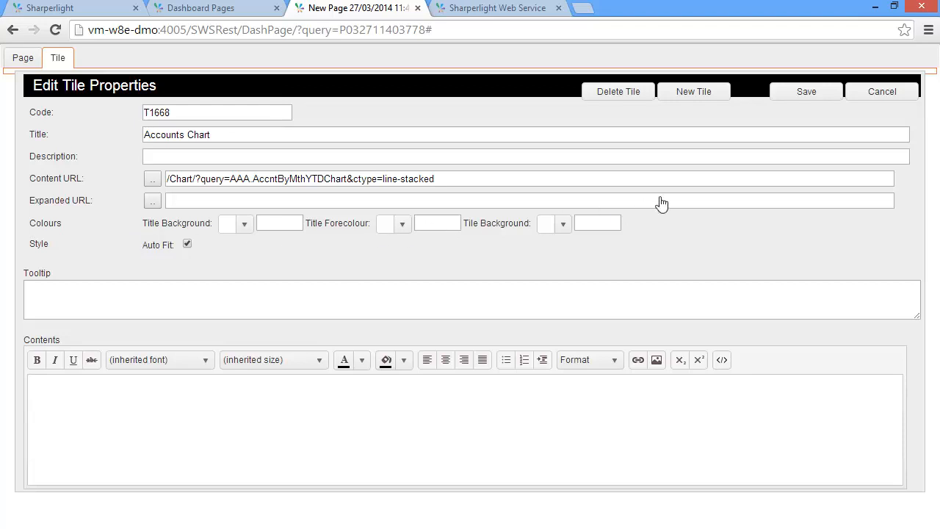
click(814, 94)
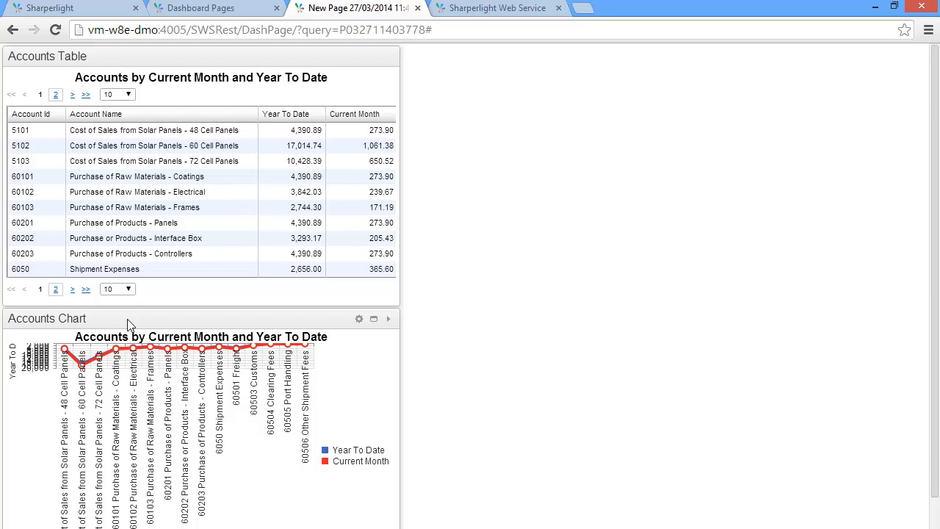
Place the Accounts Chart tile to the right of the table tile, make it taller, and save it again to refit the chart.
drag(128, 319, 592, 59)
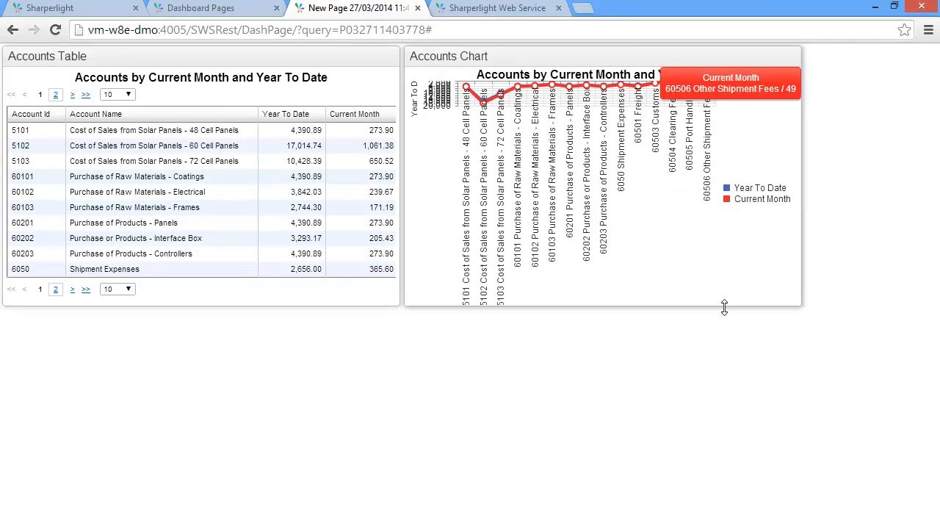
drag(727, 322, 723, 526)
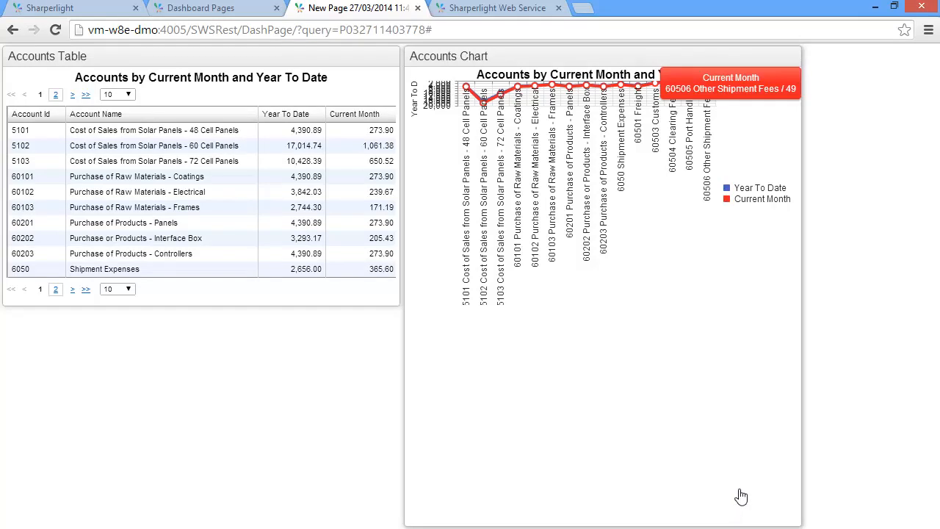
click(760, 59)
click(807, 94)
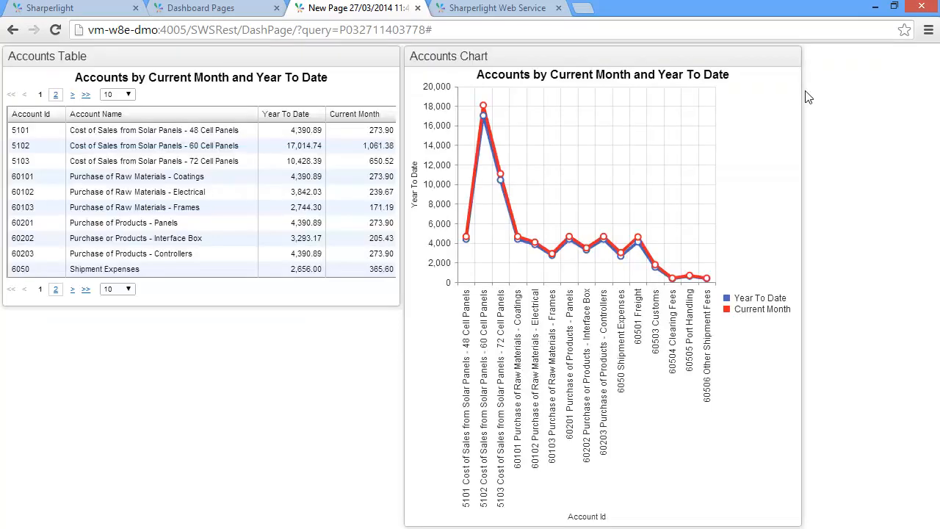